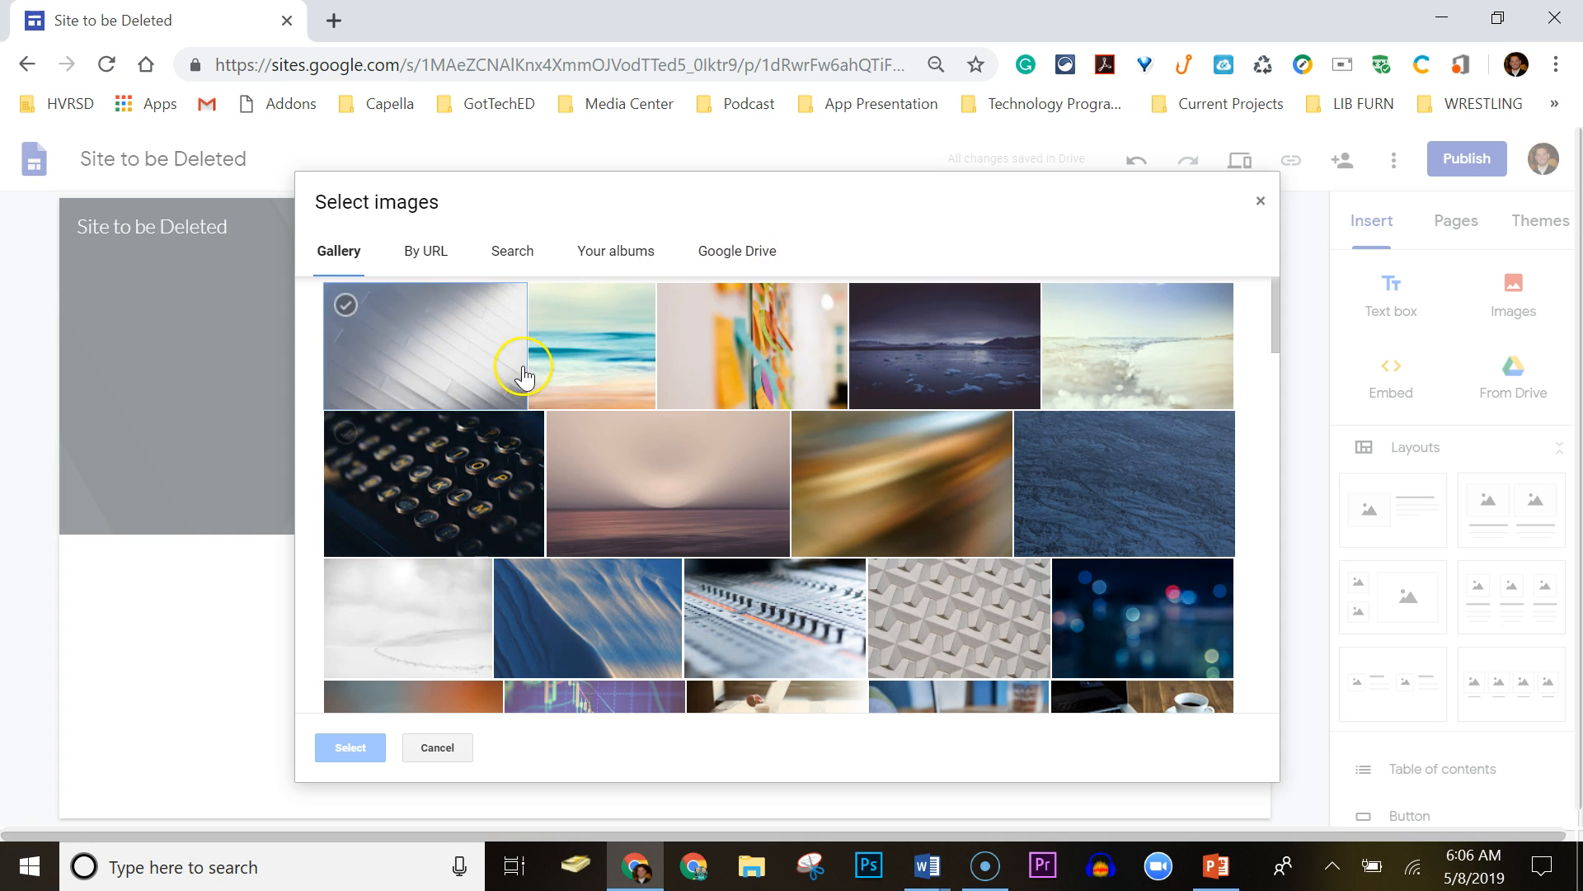
Apply the dark blue texture gallery image as the Home page header background.
left_click(1145, 502)
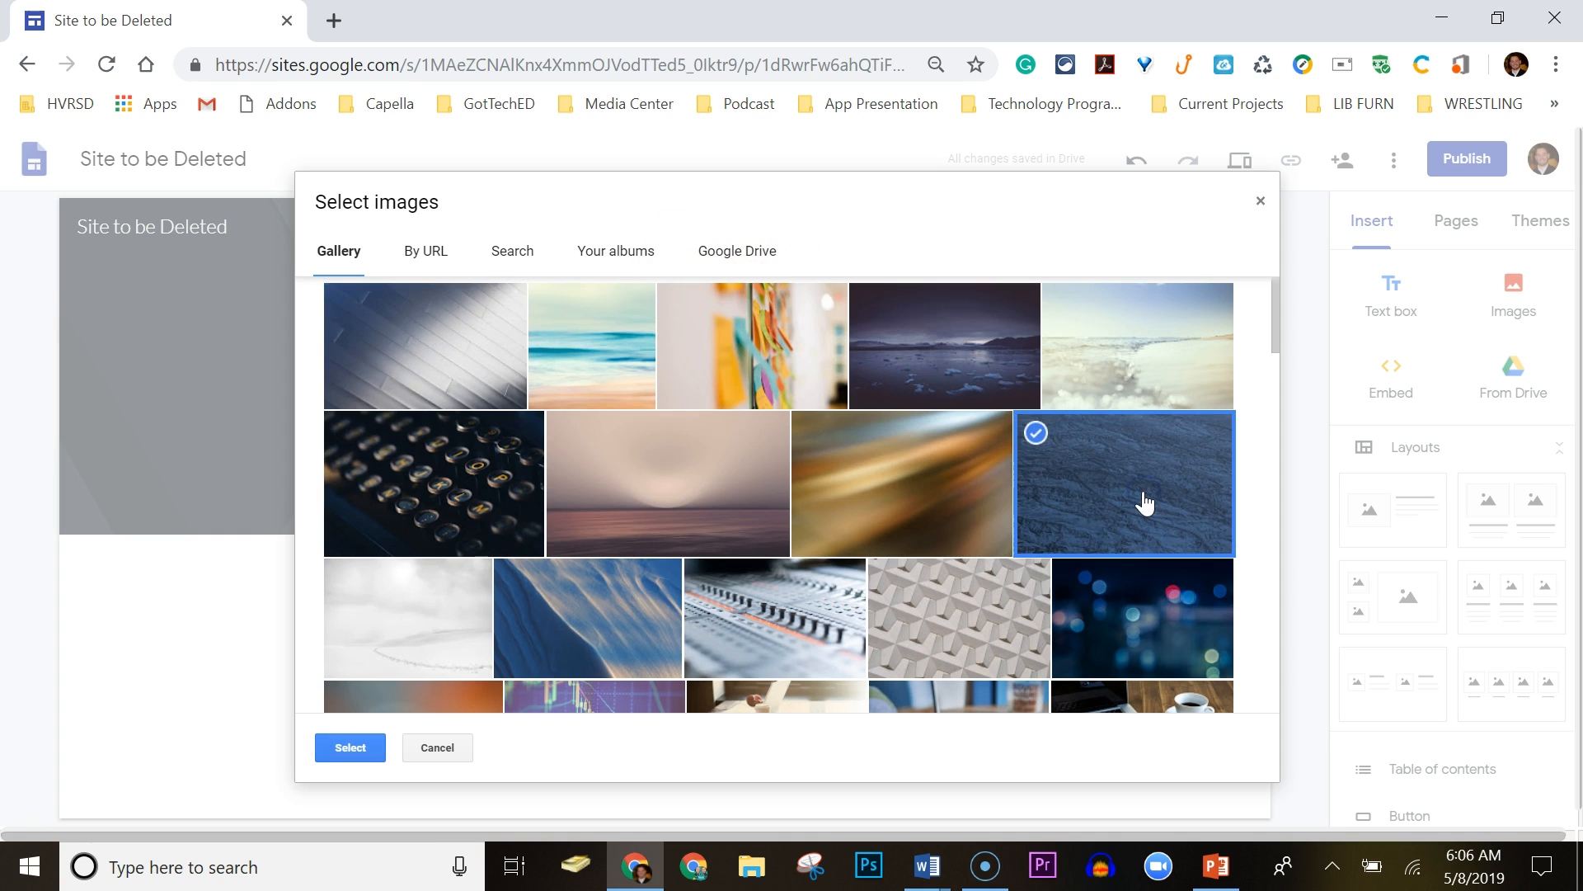
left_click(353, 747)
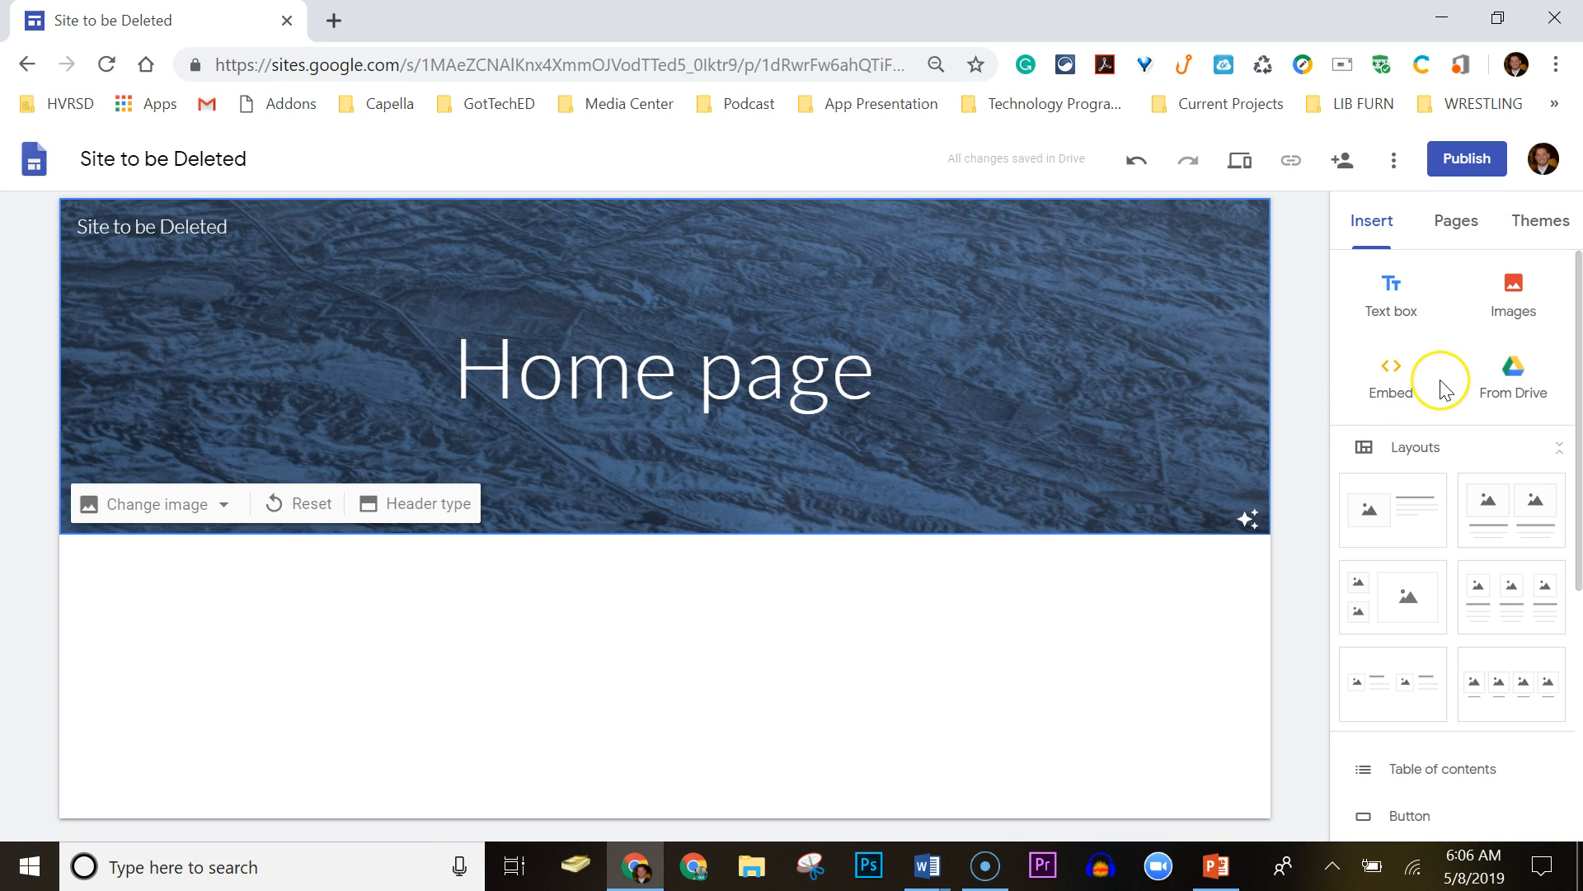
Insert the four-image layout with captioned placeholders below the Home header.
left_click(1515, 384)
left_click_drag(1579, 295, 1577, 404)
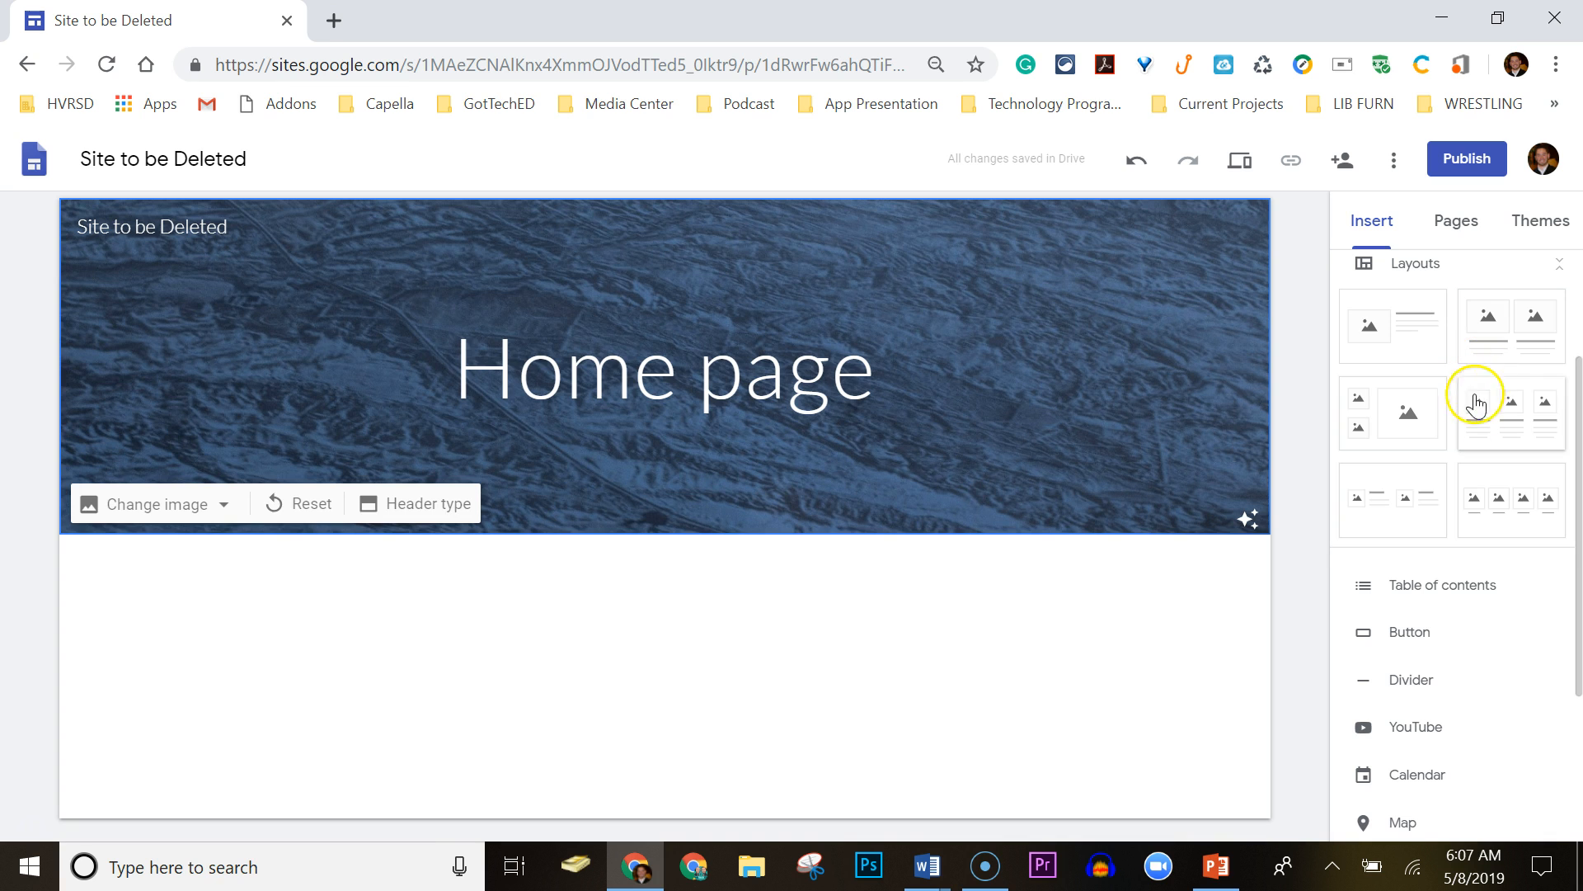
left_click(1493, 497)
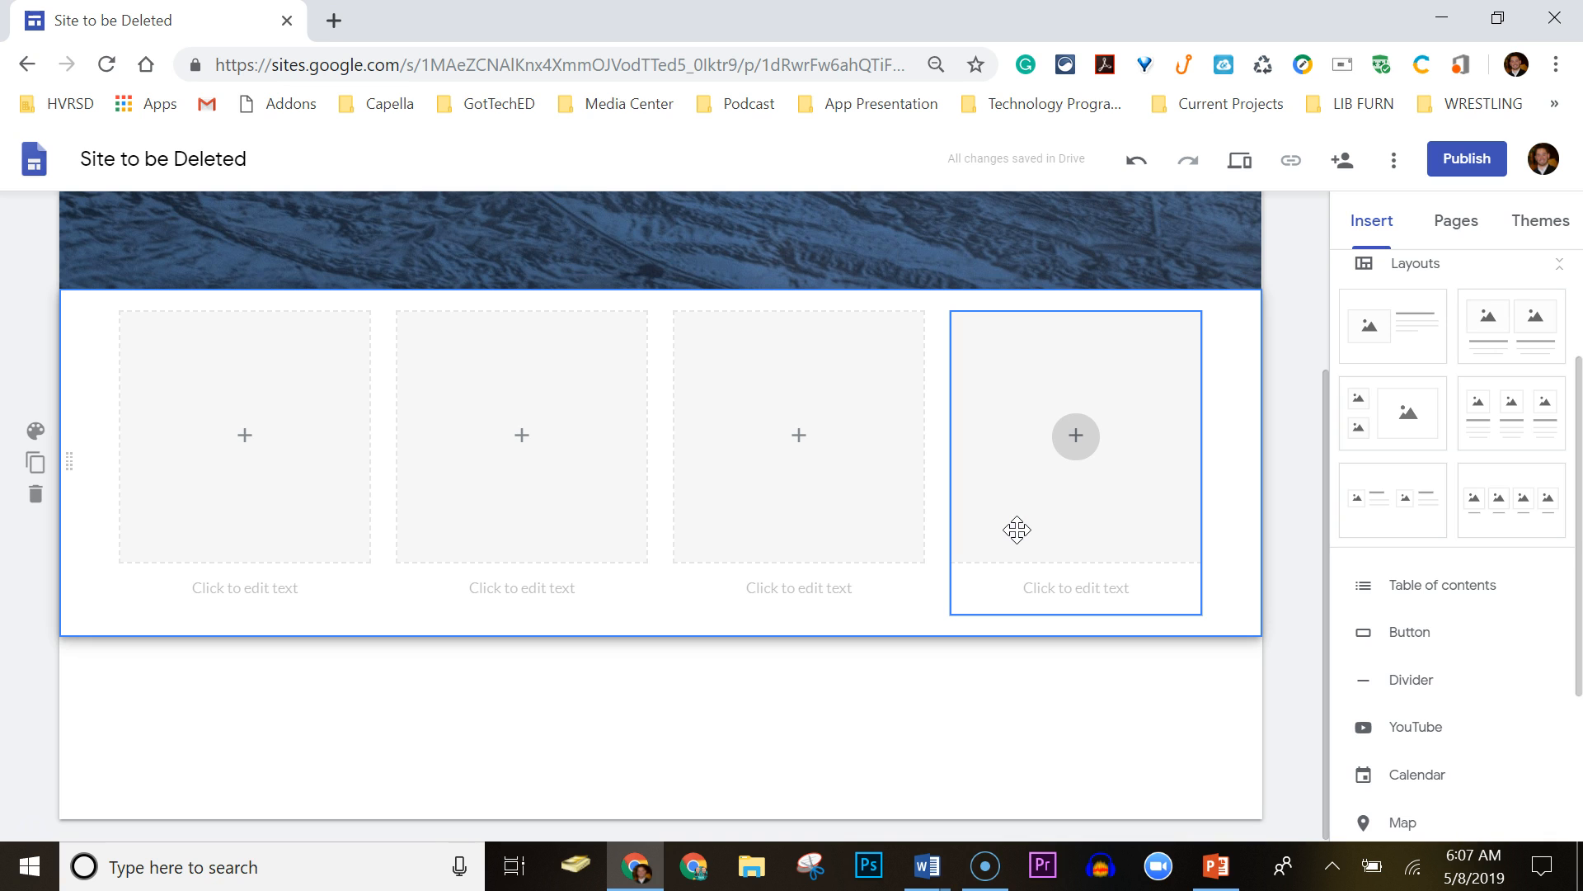
left_click(1086, 463)
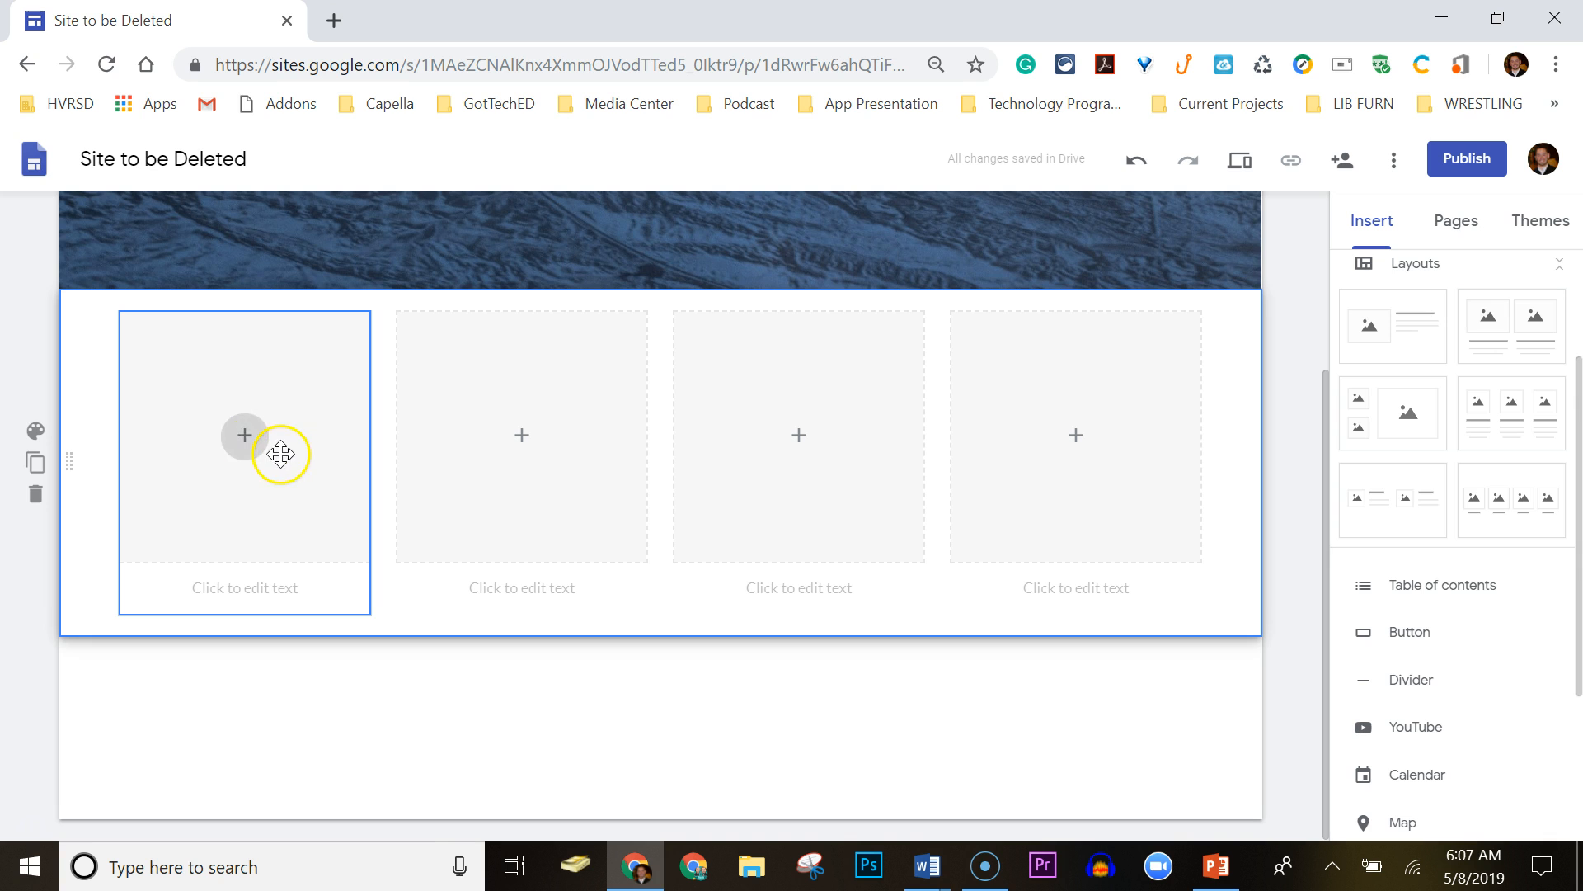
Embed the 'How to Use the New Google Sites' YouTube video in the first placeholder, captioned Video 1.
left_click(239, 444)
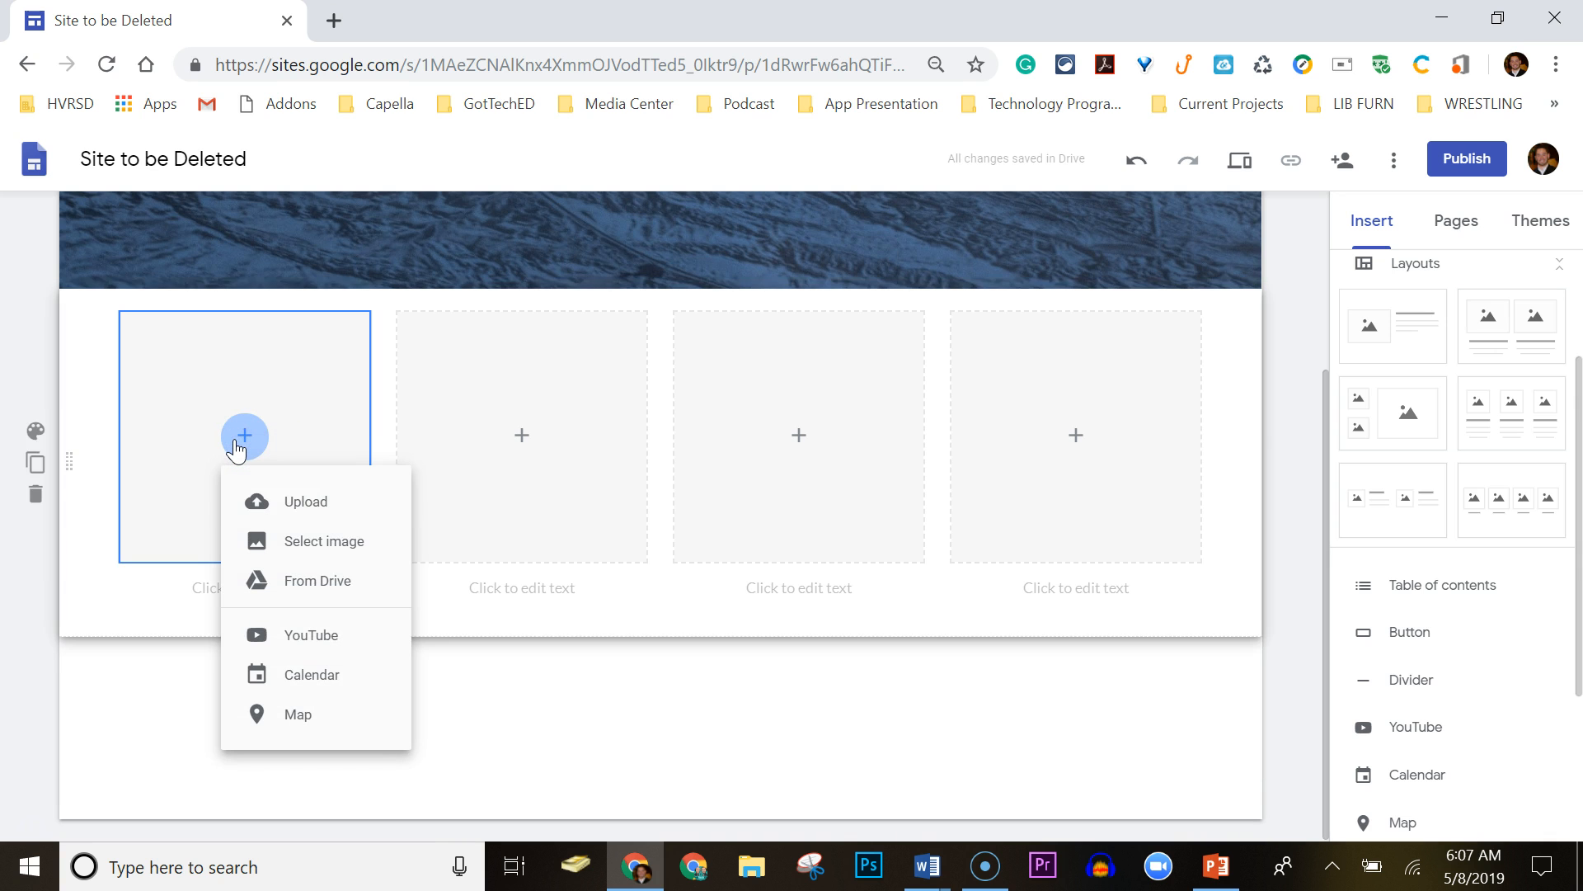
left_click(304, 636)
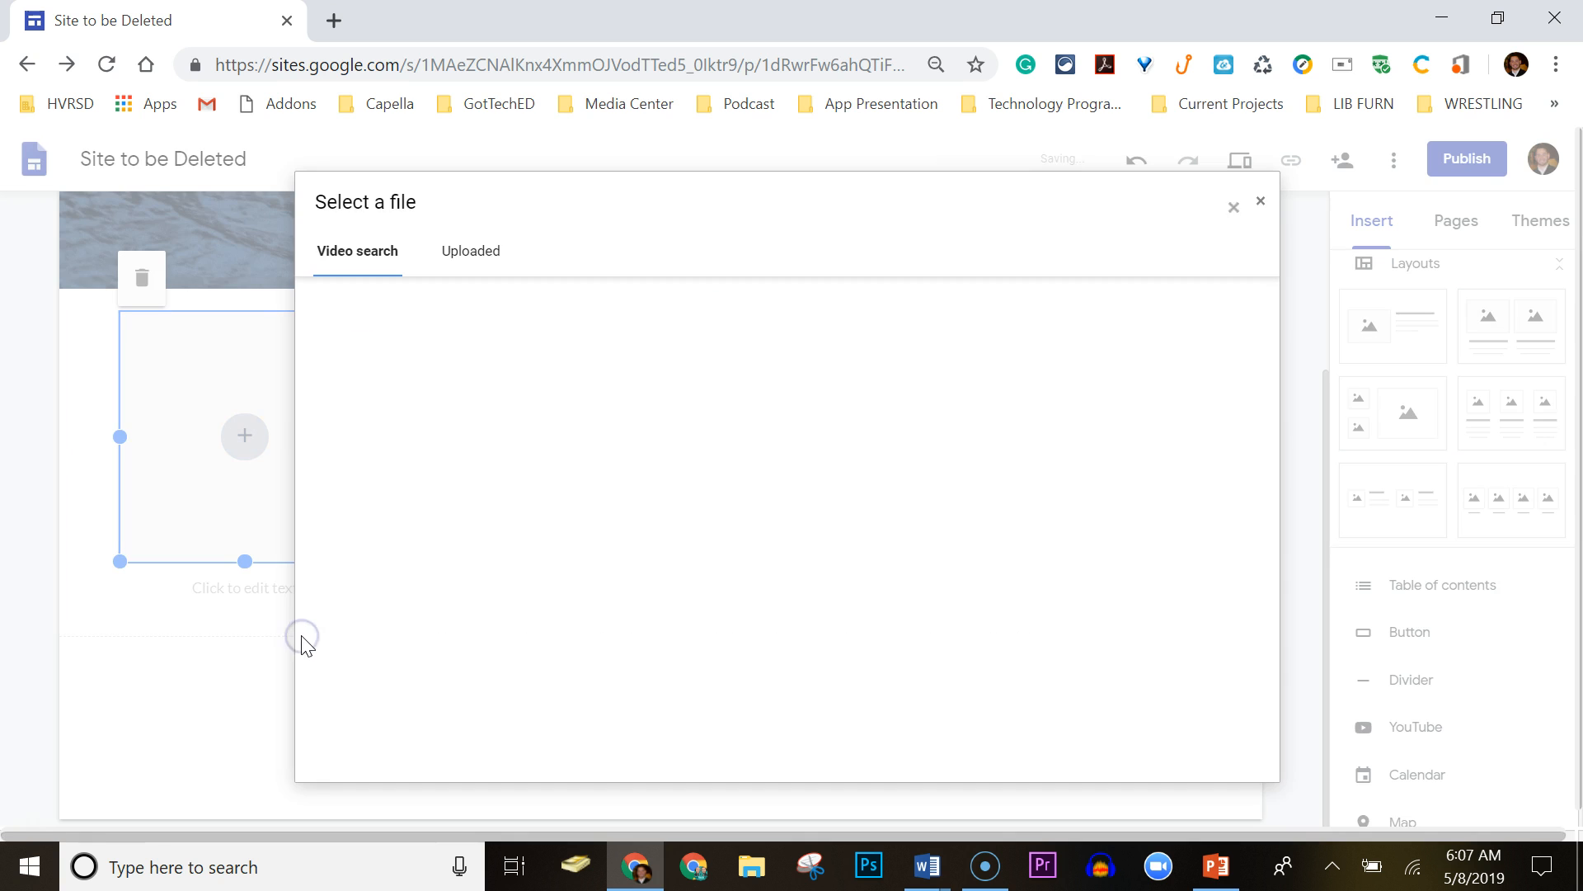
left_click(478, 315)
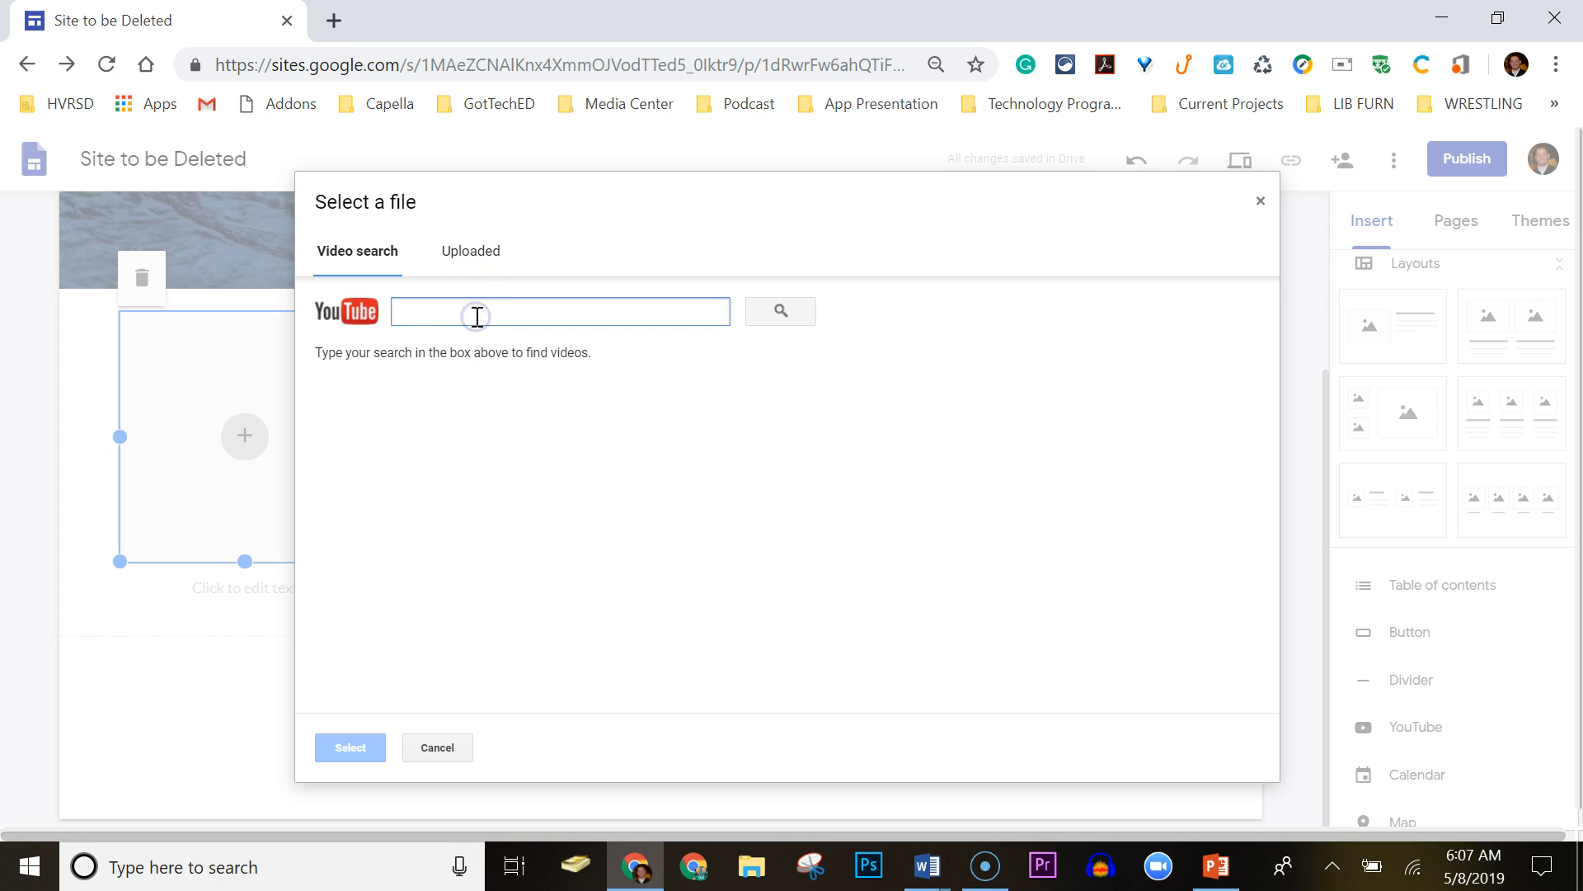
type("gd")
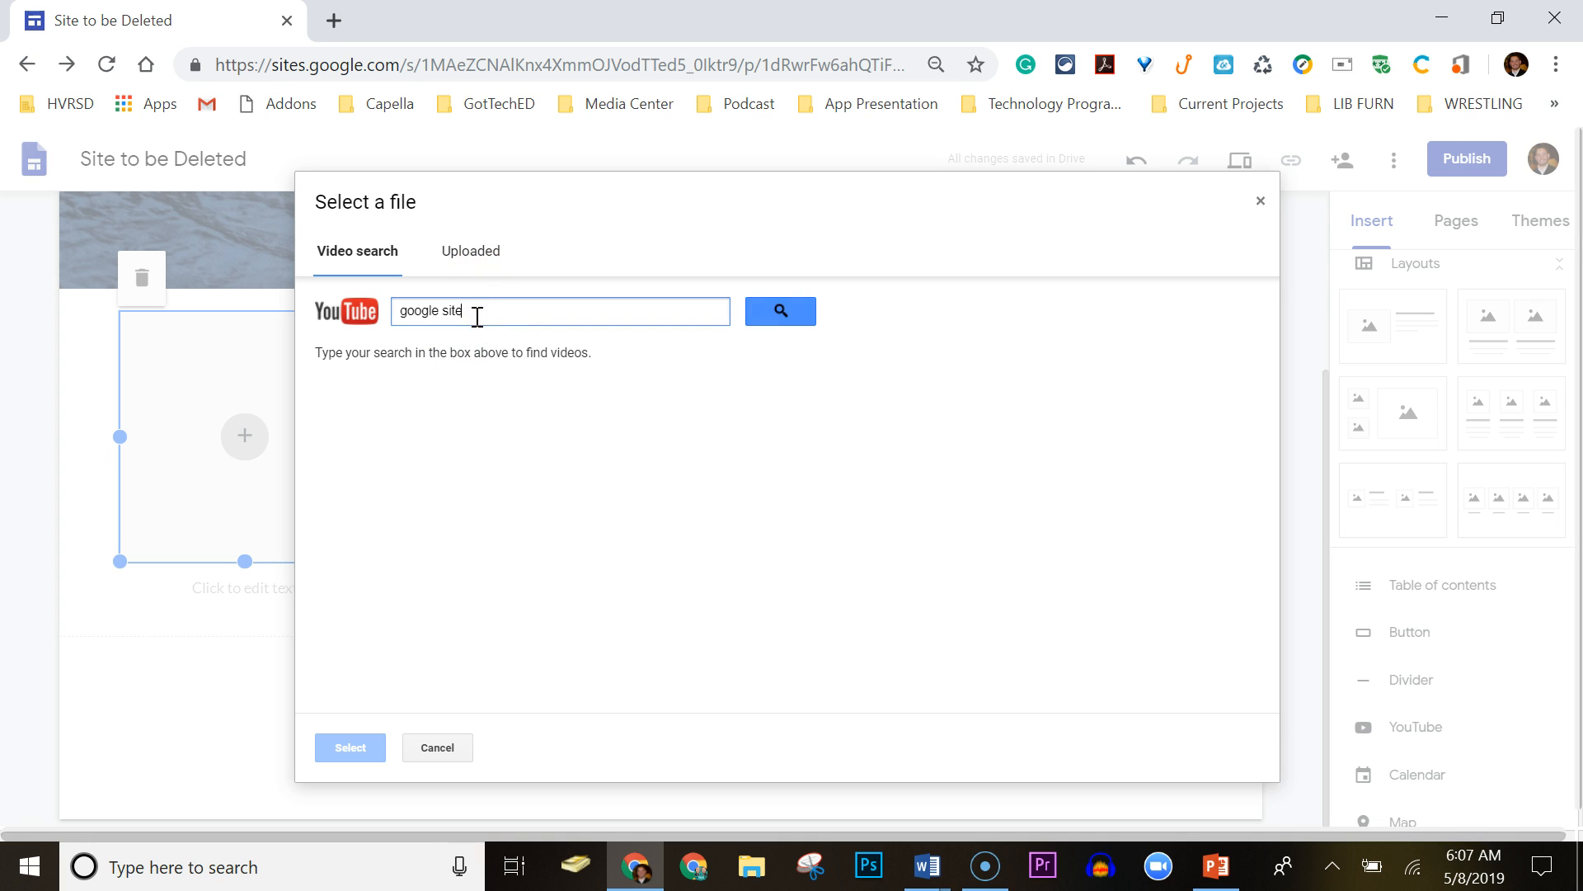
key("Return")
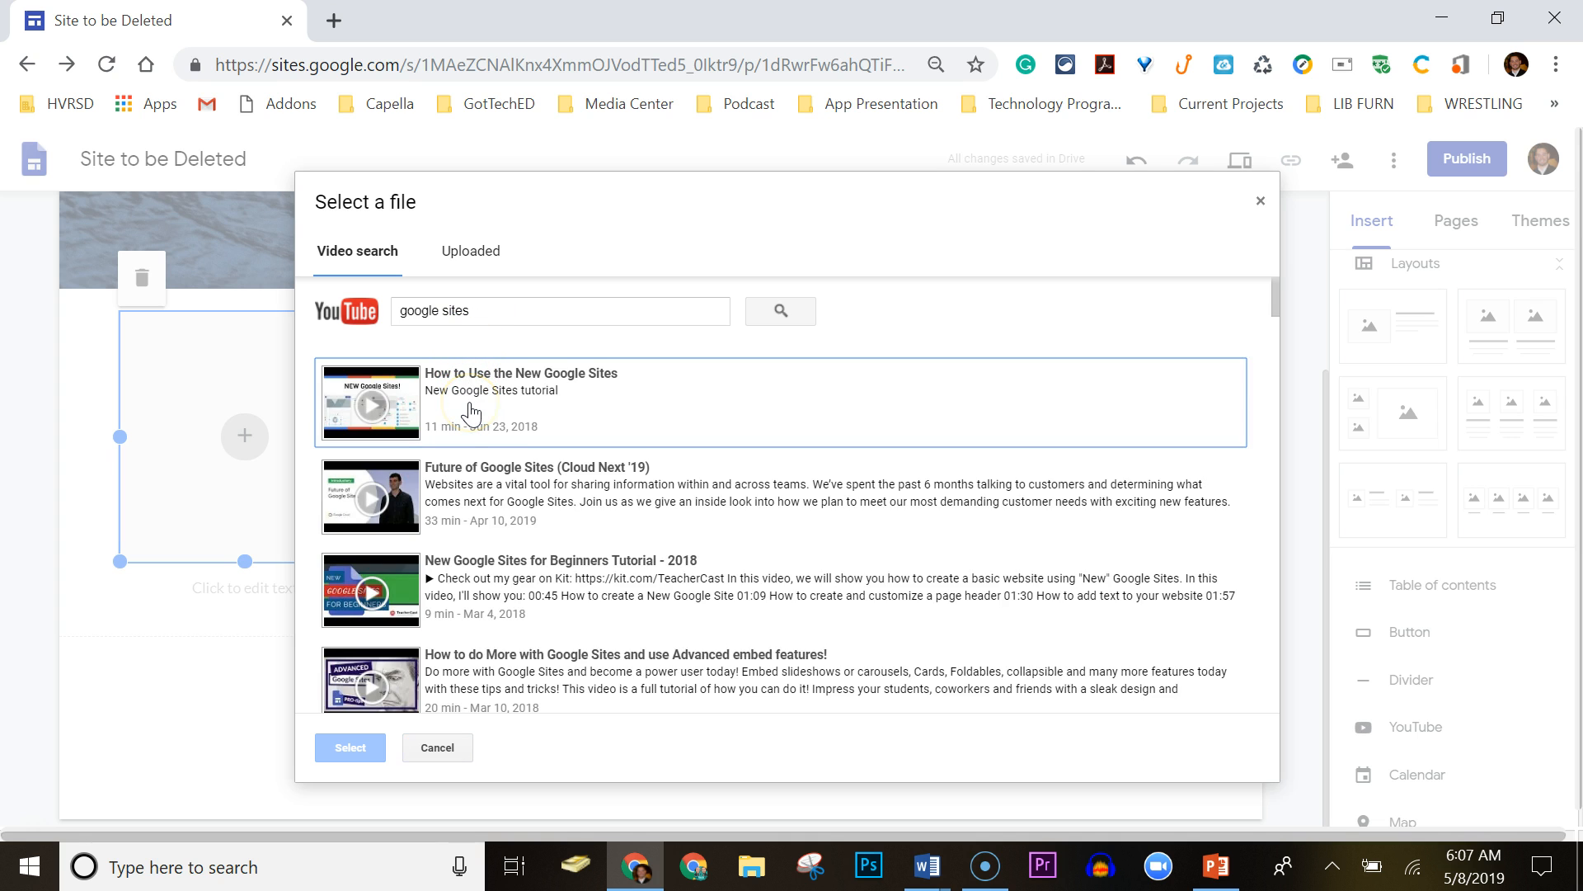
left_click(470, 410)
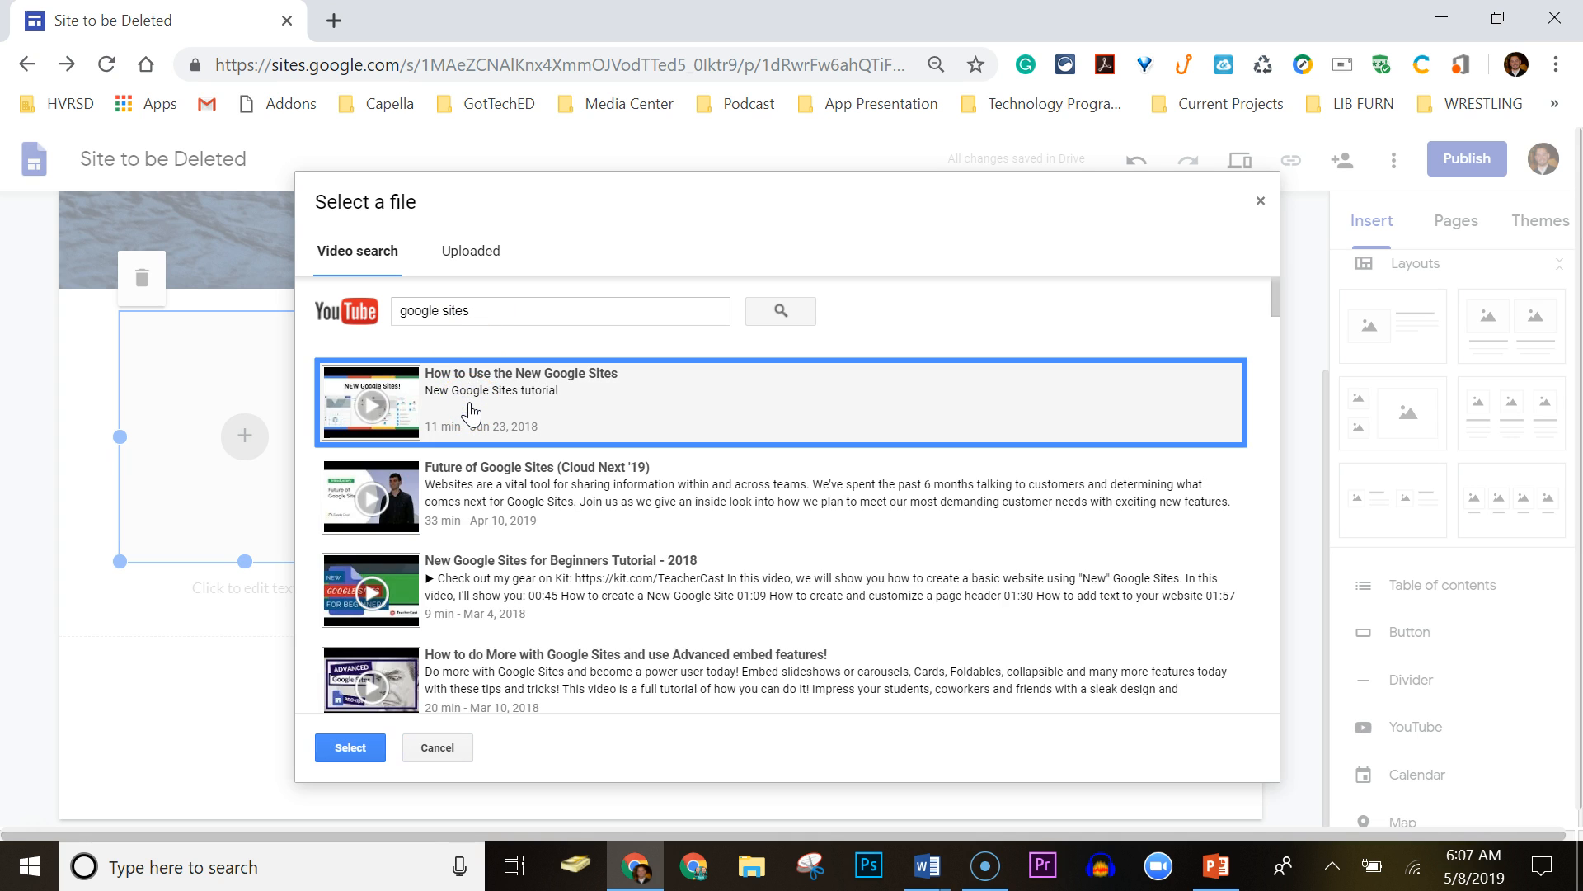
left_click(334, 748)
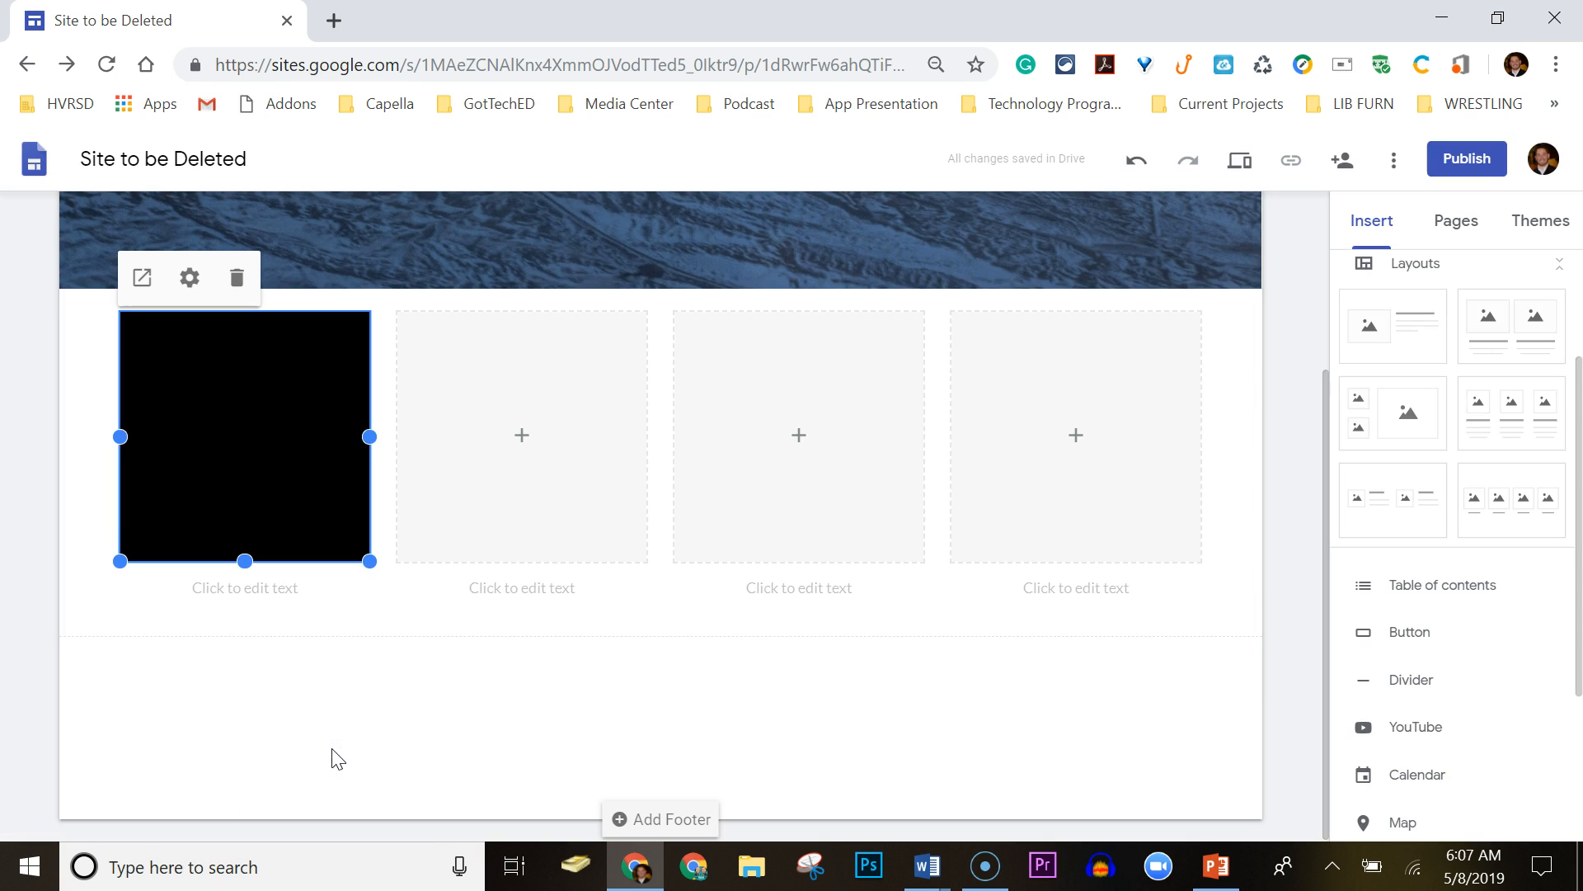
left_click(233, 596)
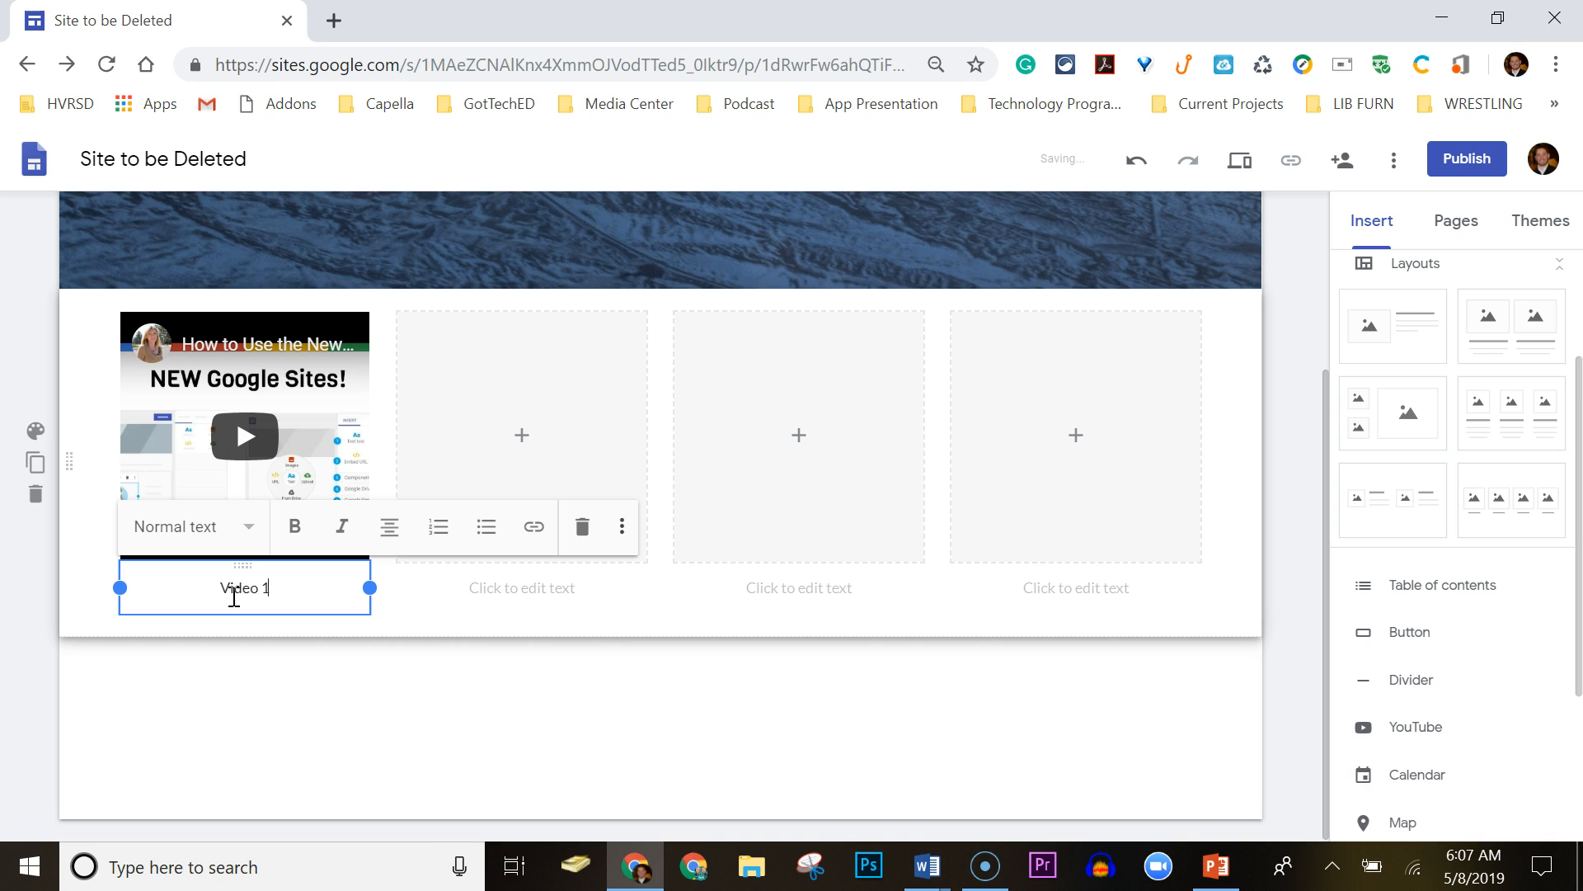
Embed 'Google Docs - Full Tutorial 2018' in the second placeholder and caption it Video 2.
left_click(522, 435)
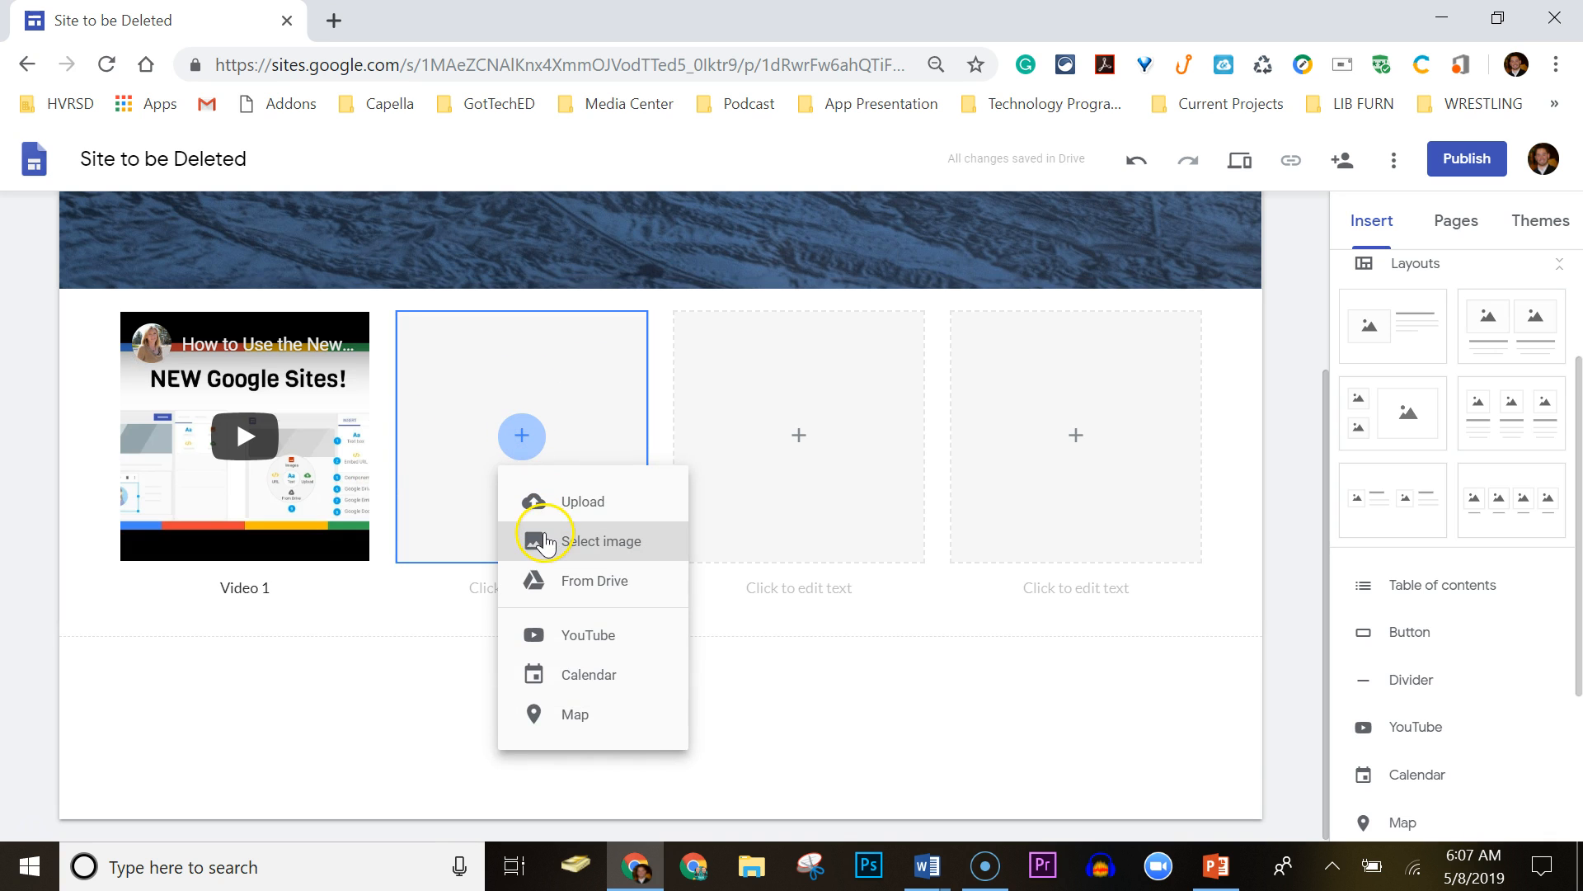
left_click(587, 658)
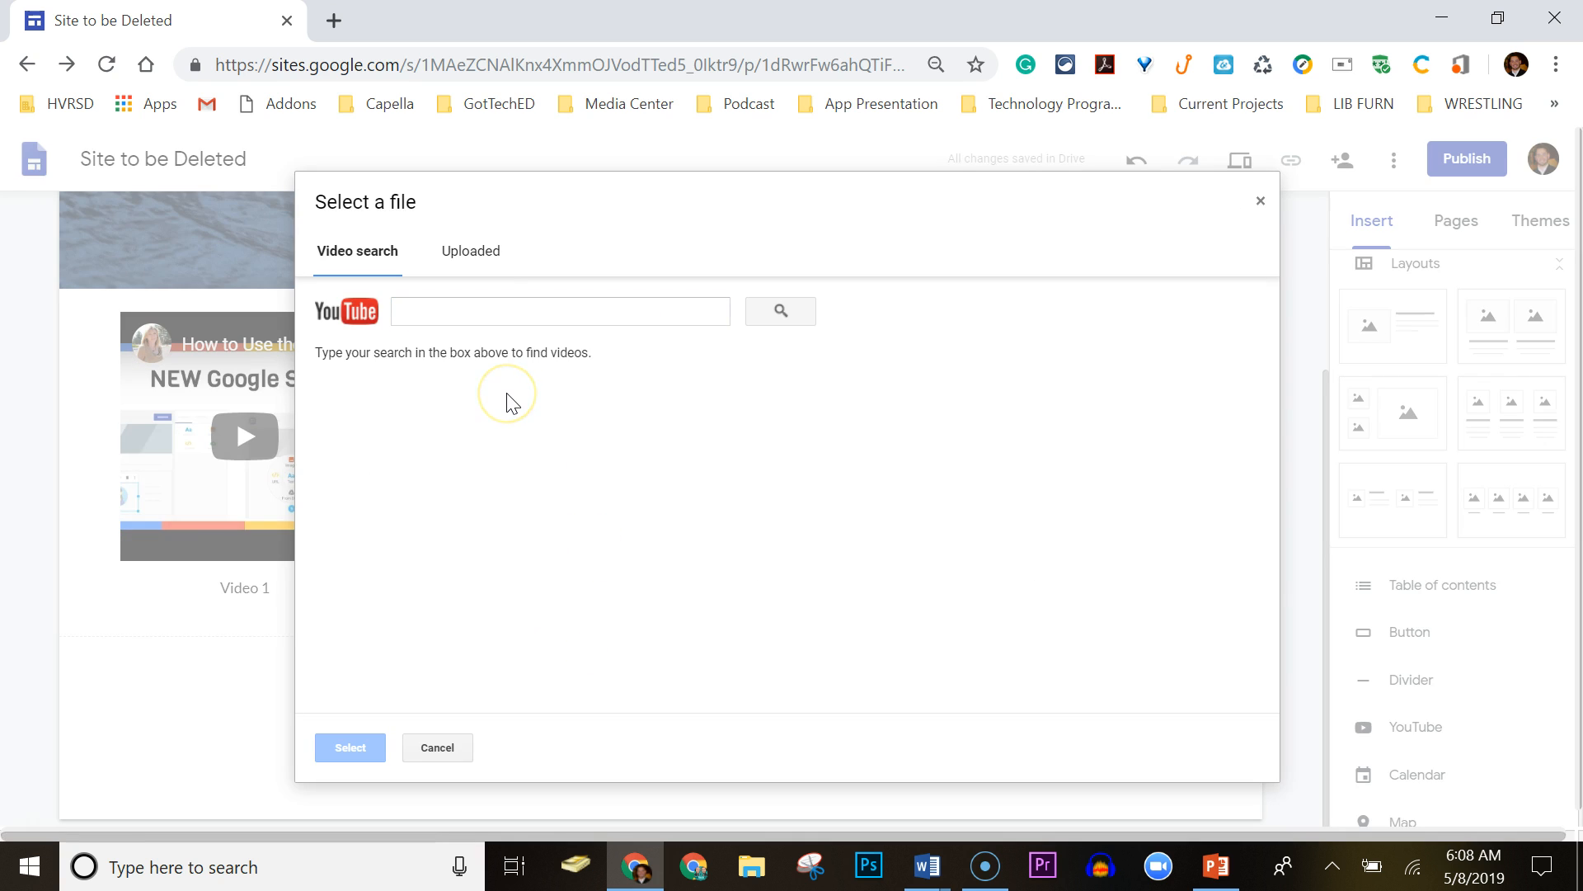
left_click(489, 309)
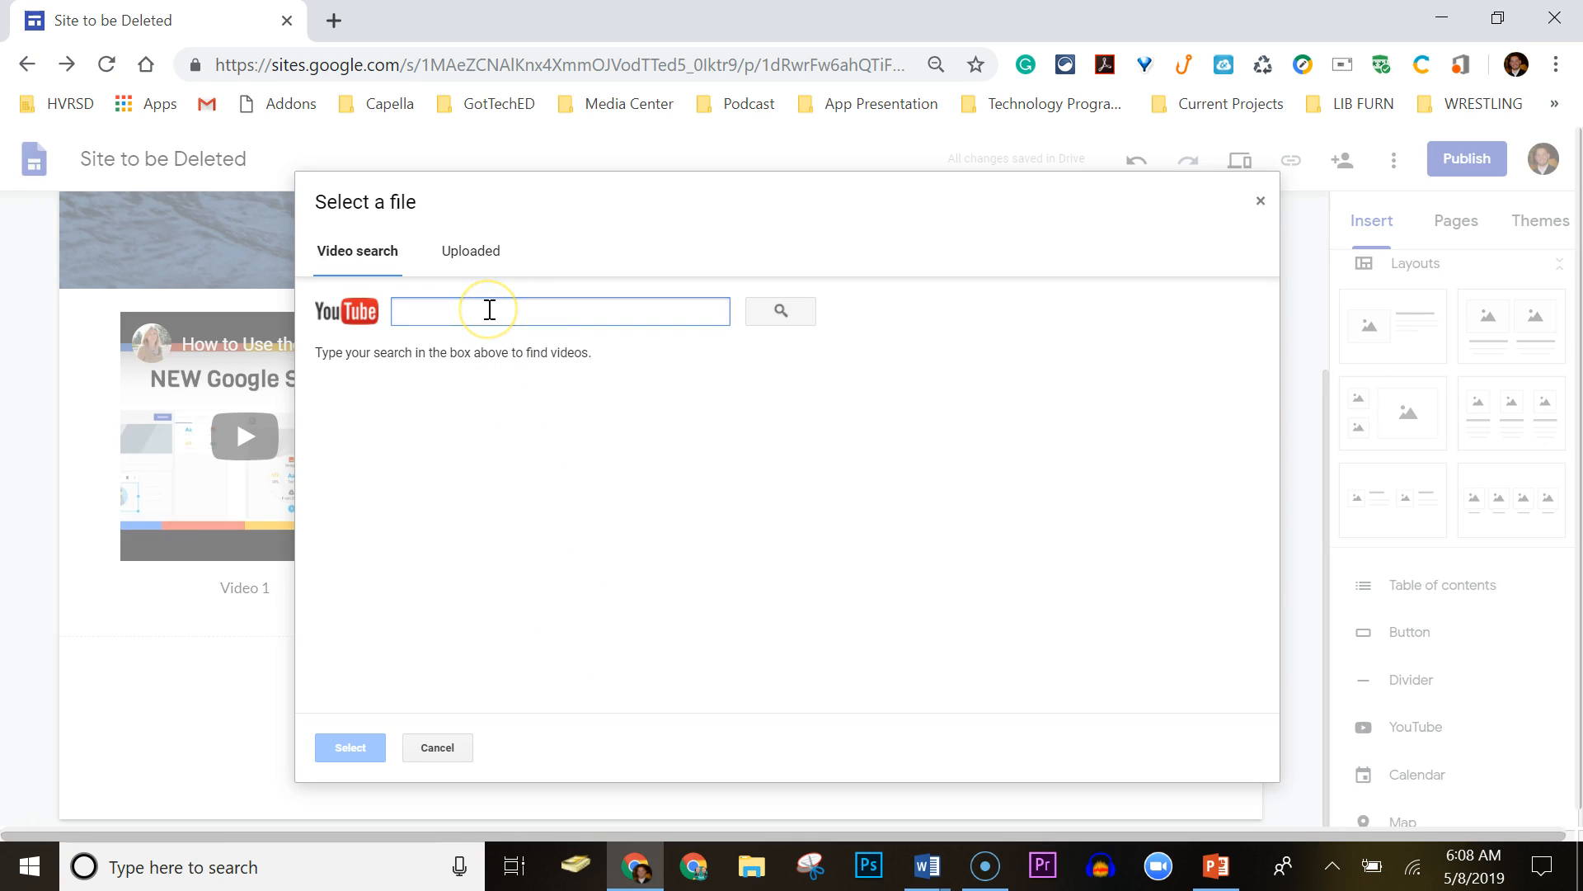
type("gd")
type("ogle doc")
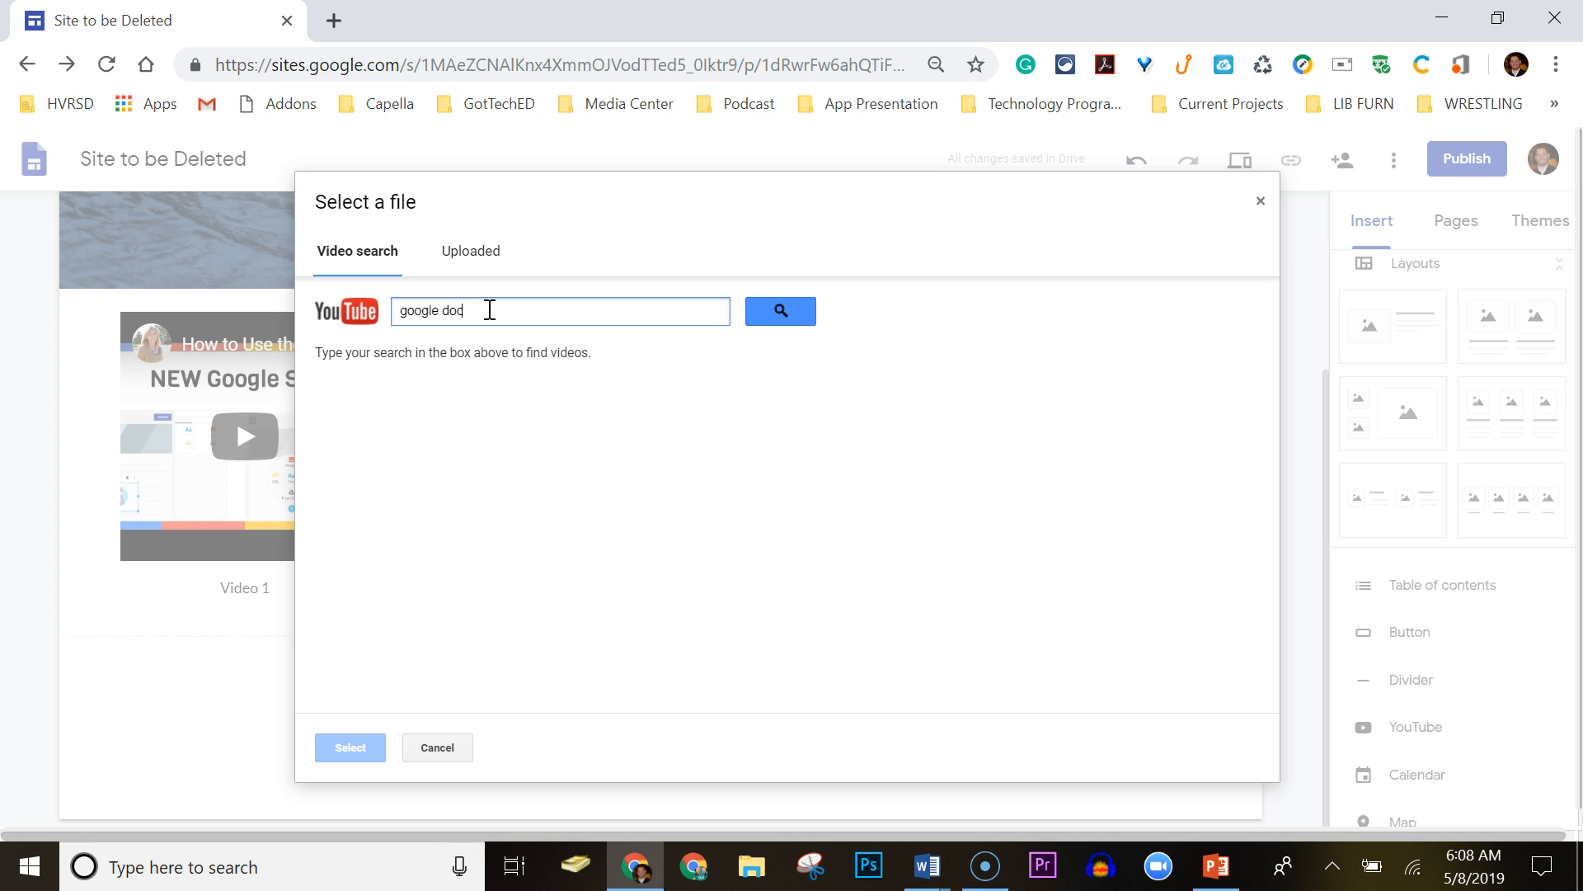
type("s")
key("Return")
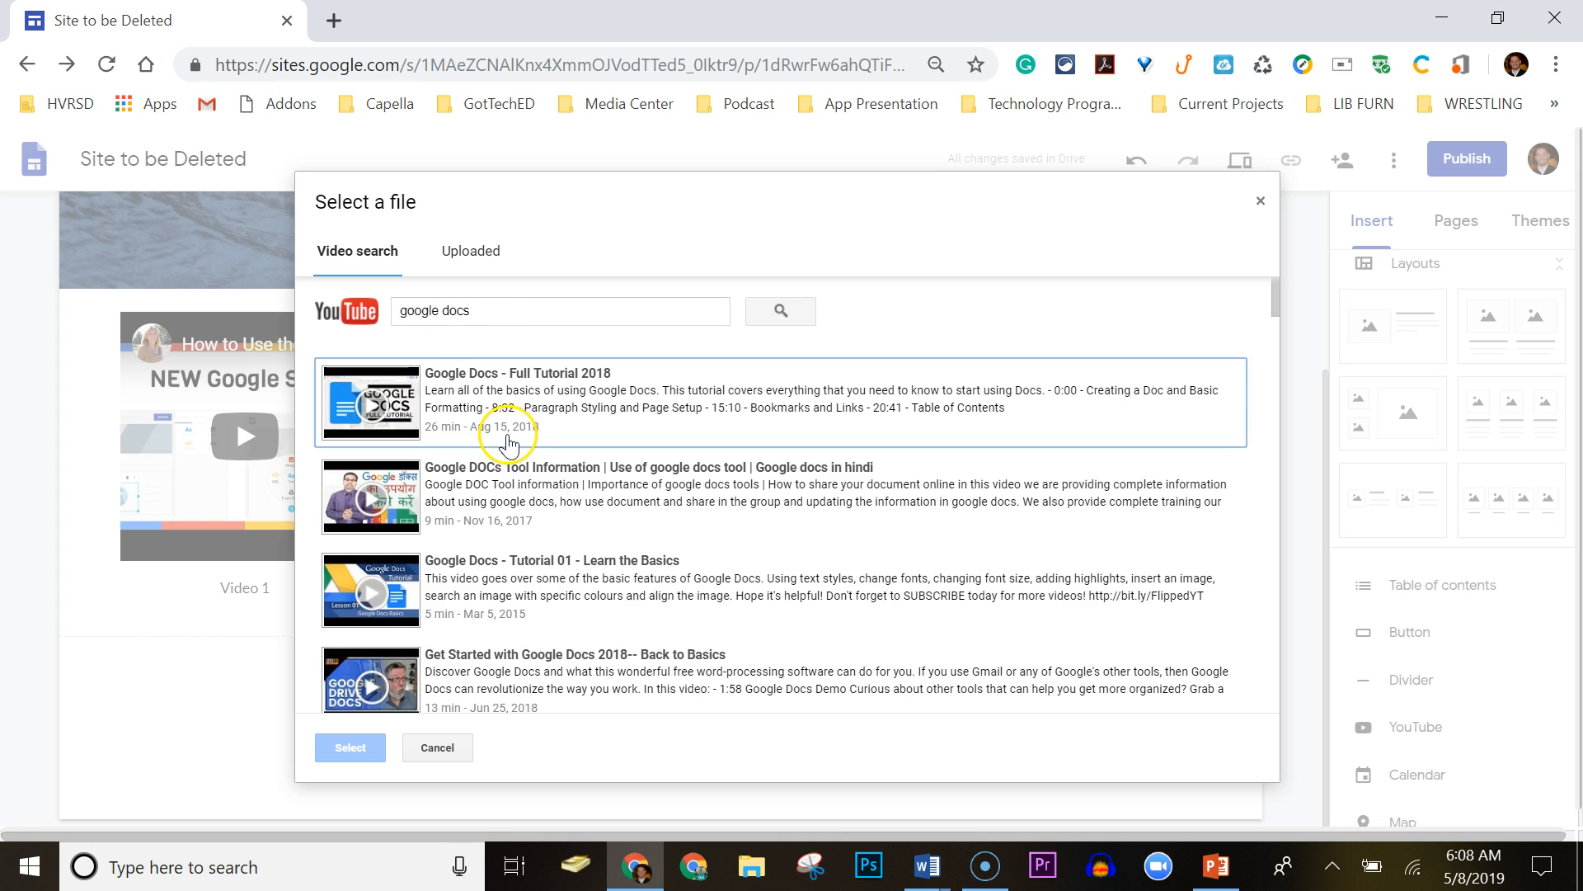
left_click(508, 440)
left_click(343, 749)
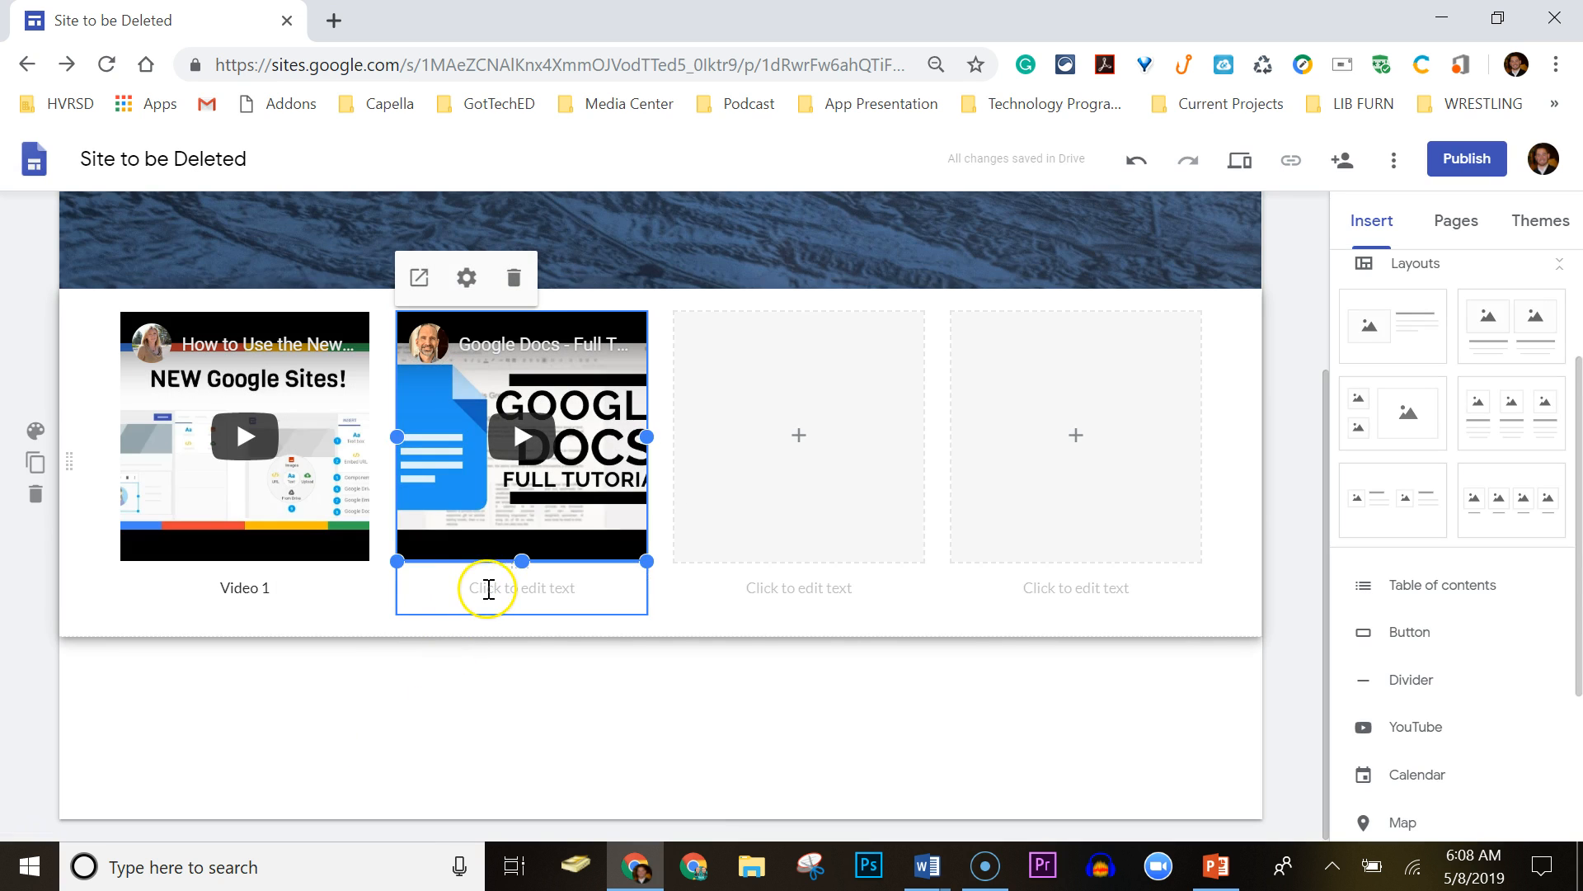
left_click(488, 589)
type("Video 2")
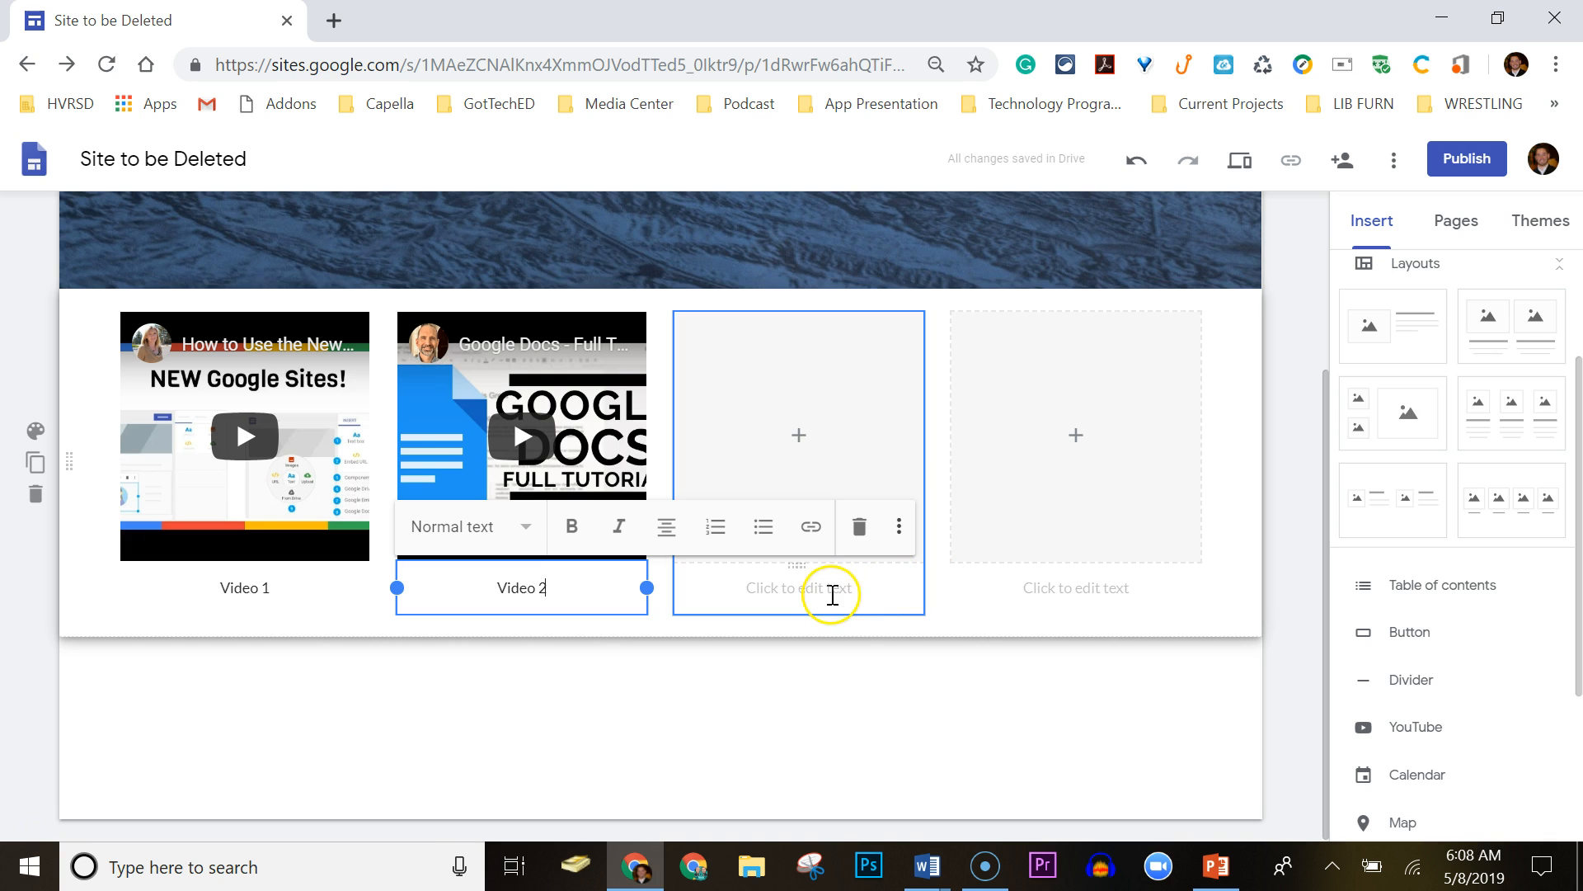
Insert a Google Drive logo from a 'google drive' image search into the third placeholder, captioned Image 1.
left_click(802, 437)
left_click(866, 518)
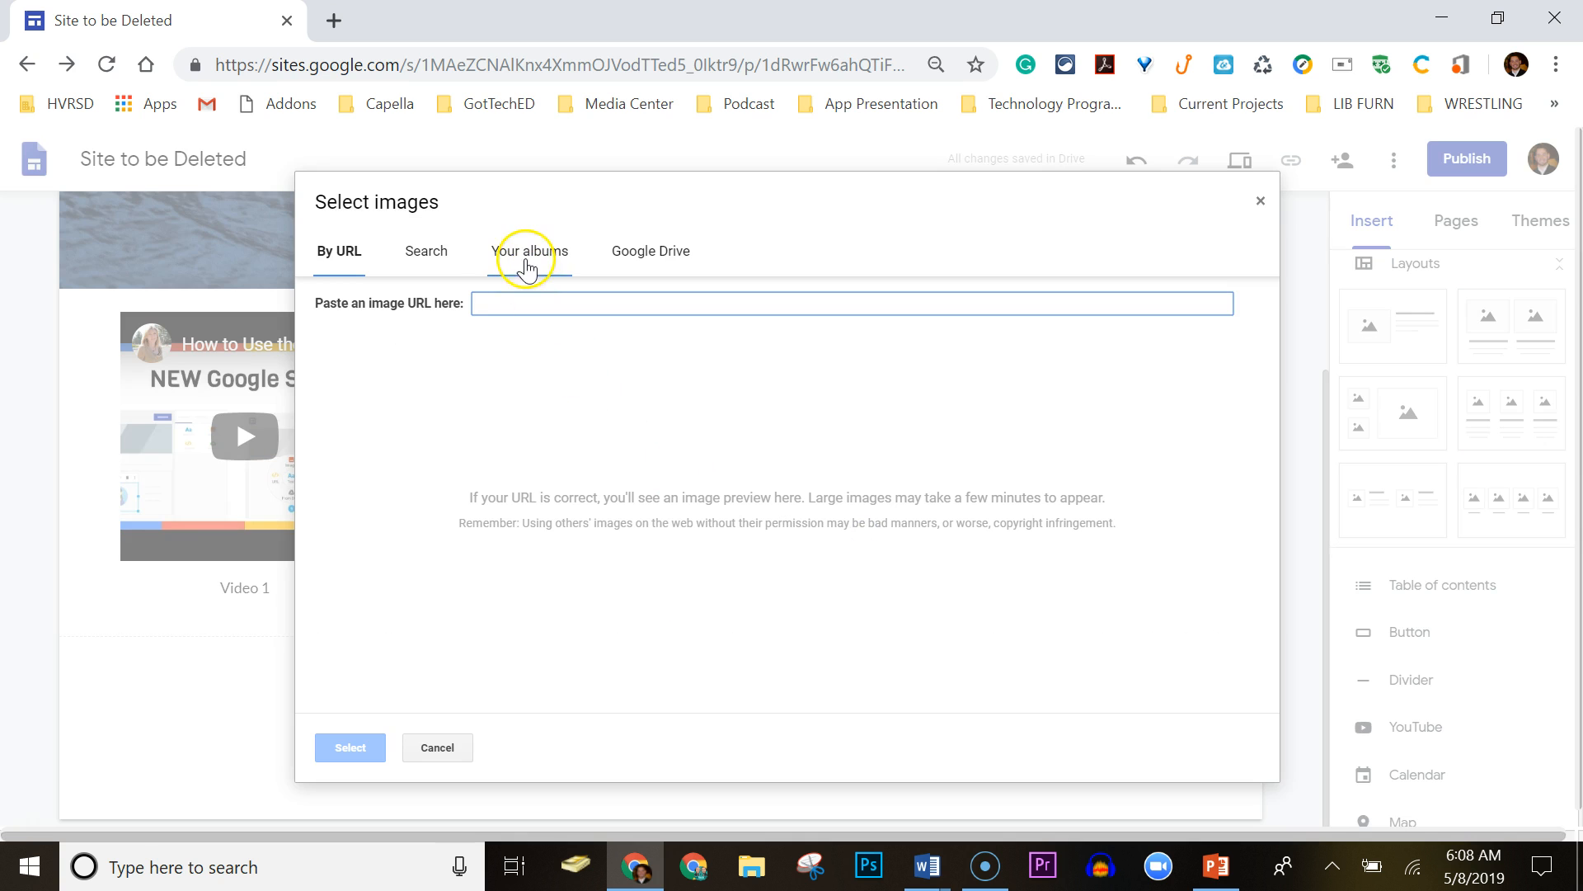
left_click(431, 251)
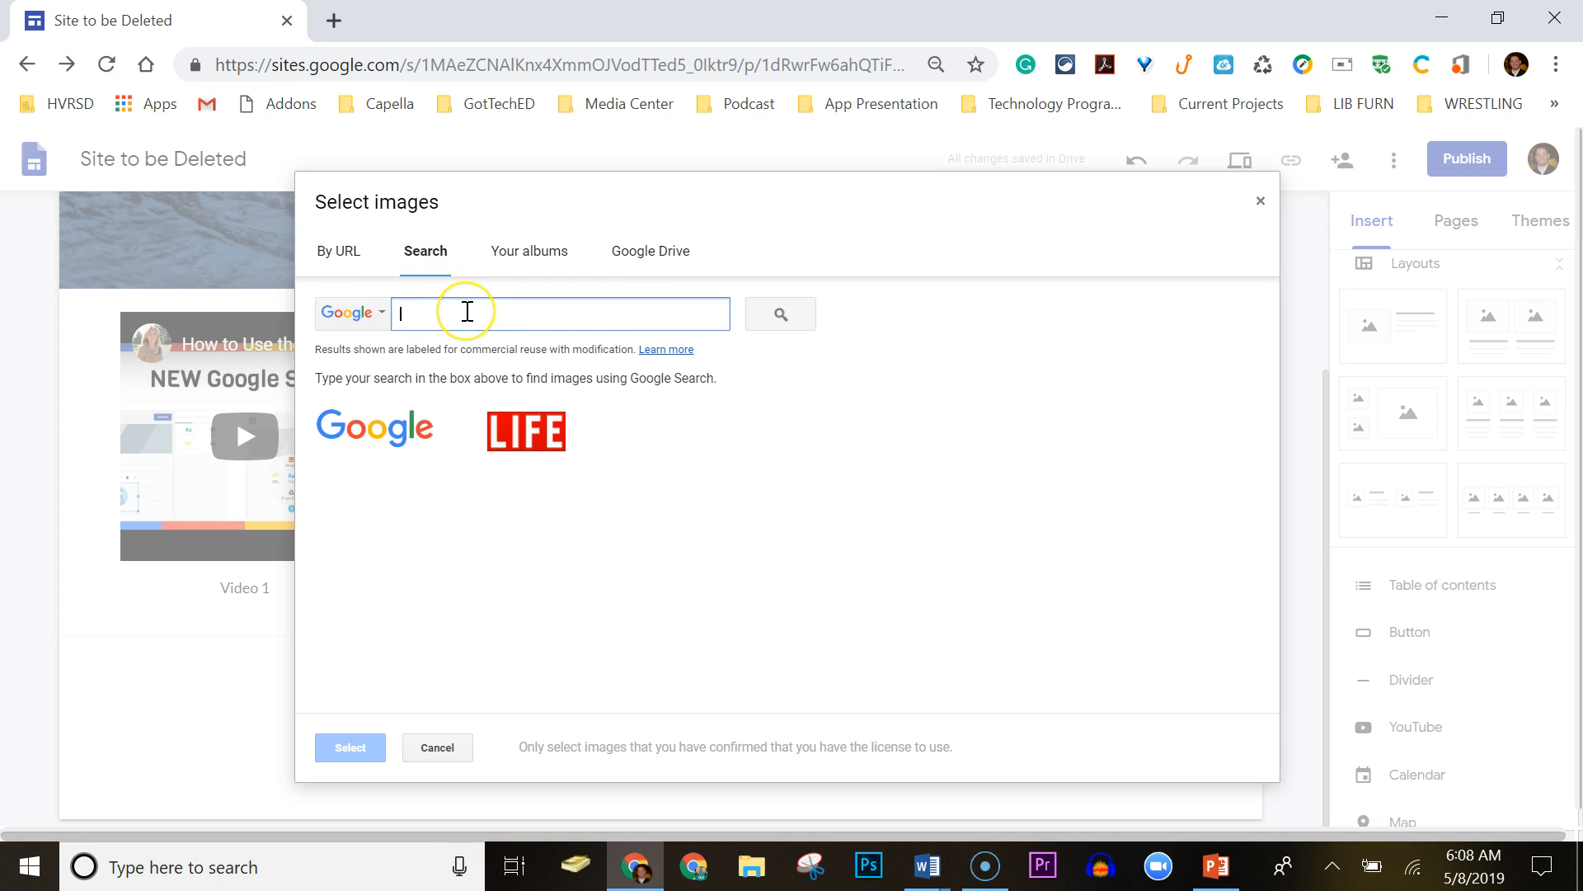
type("google drive")
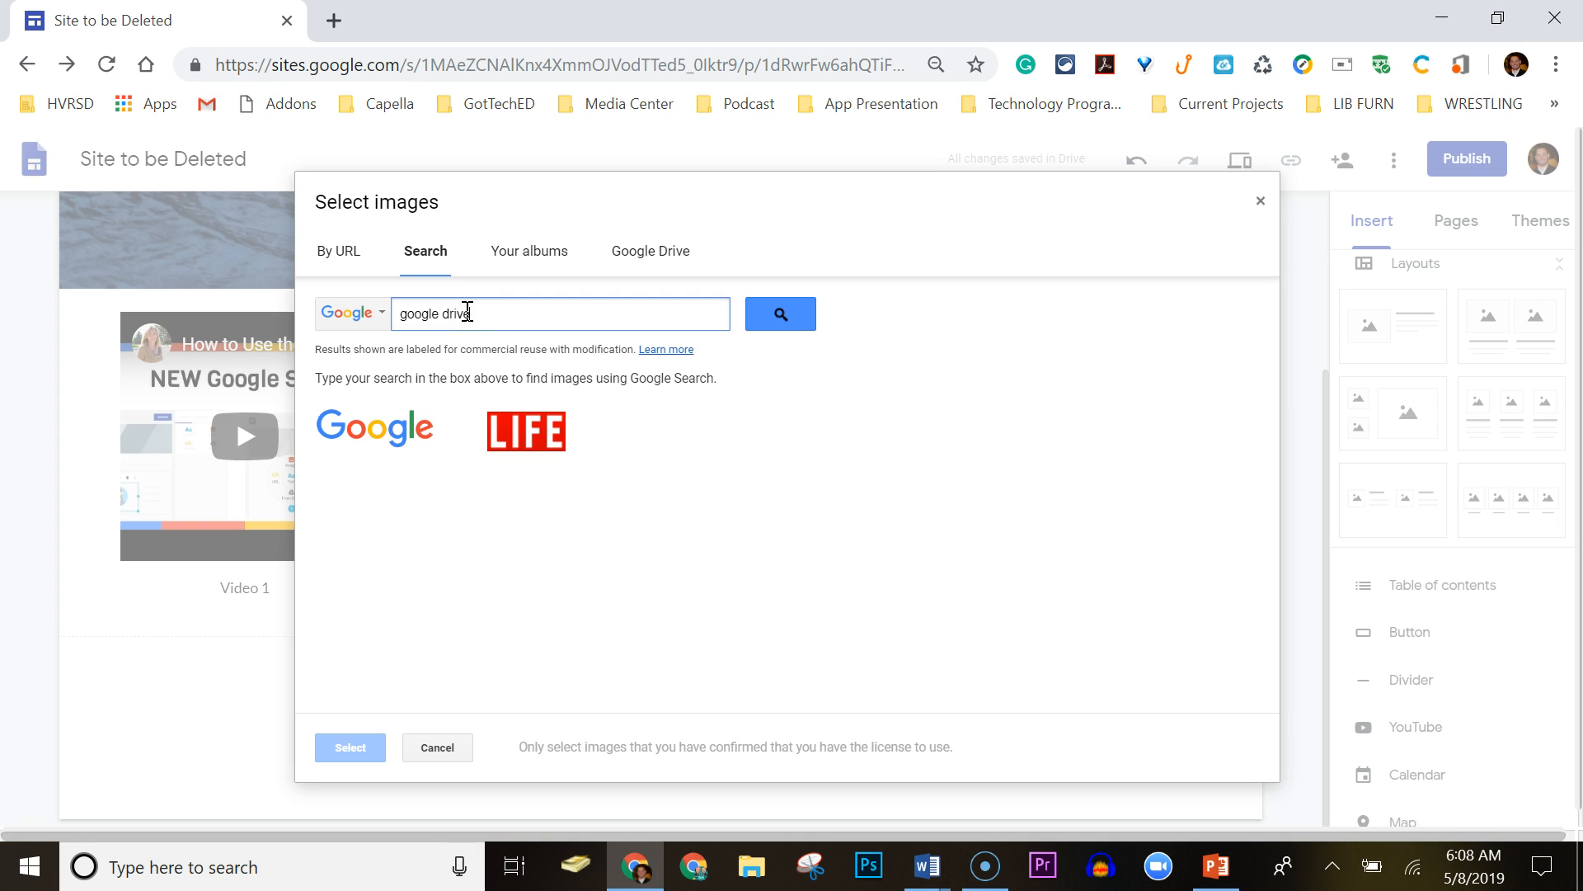
key("Return")
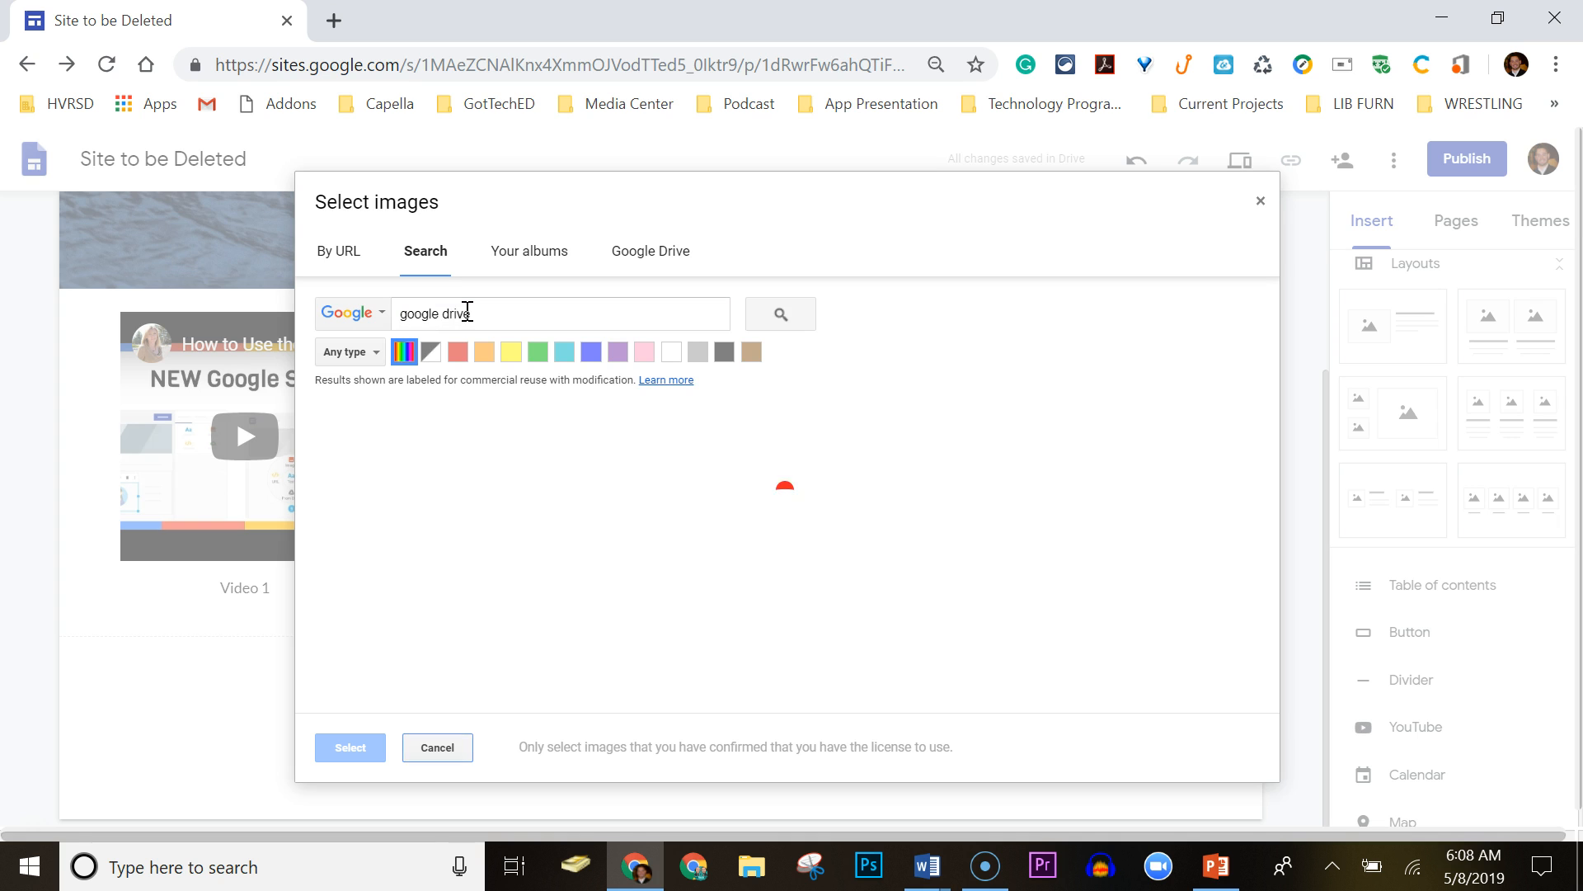
left_click(540, 528)
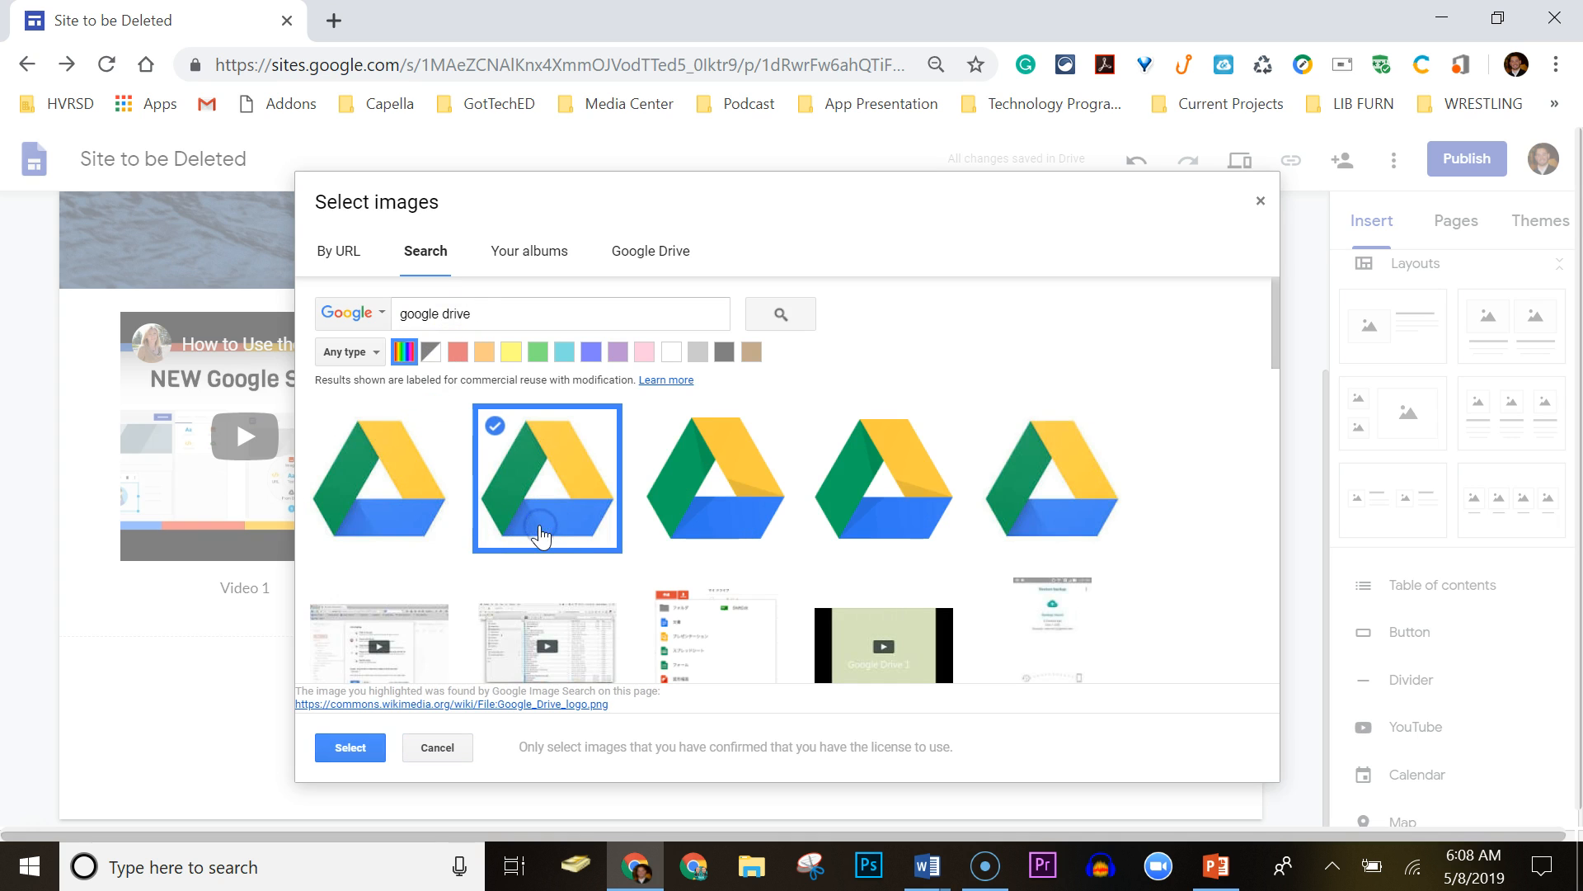
left_click(351, 747)
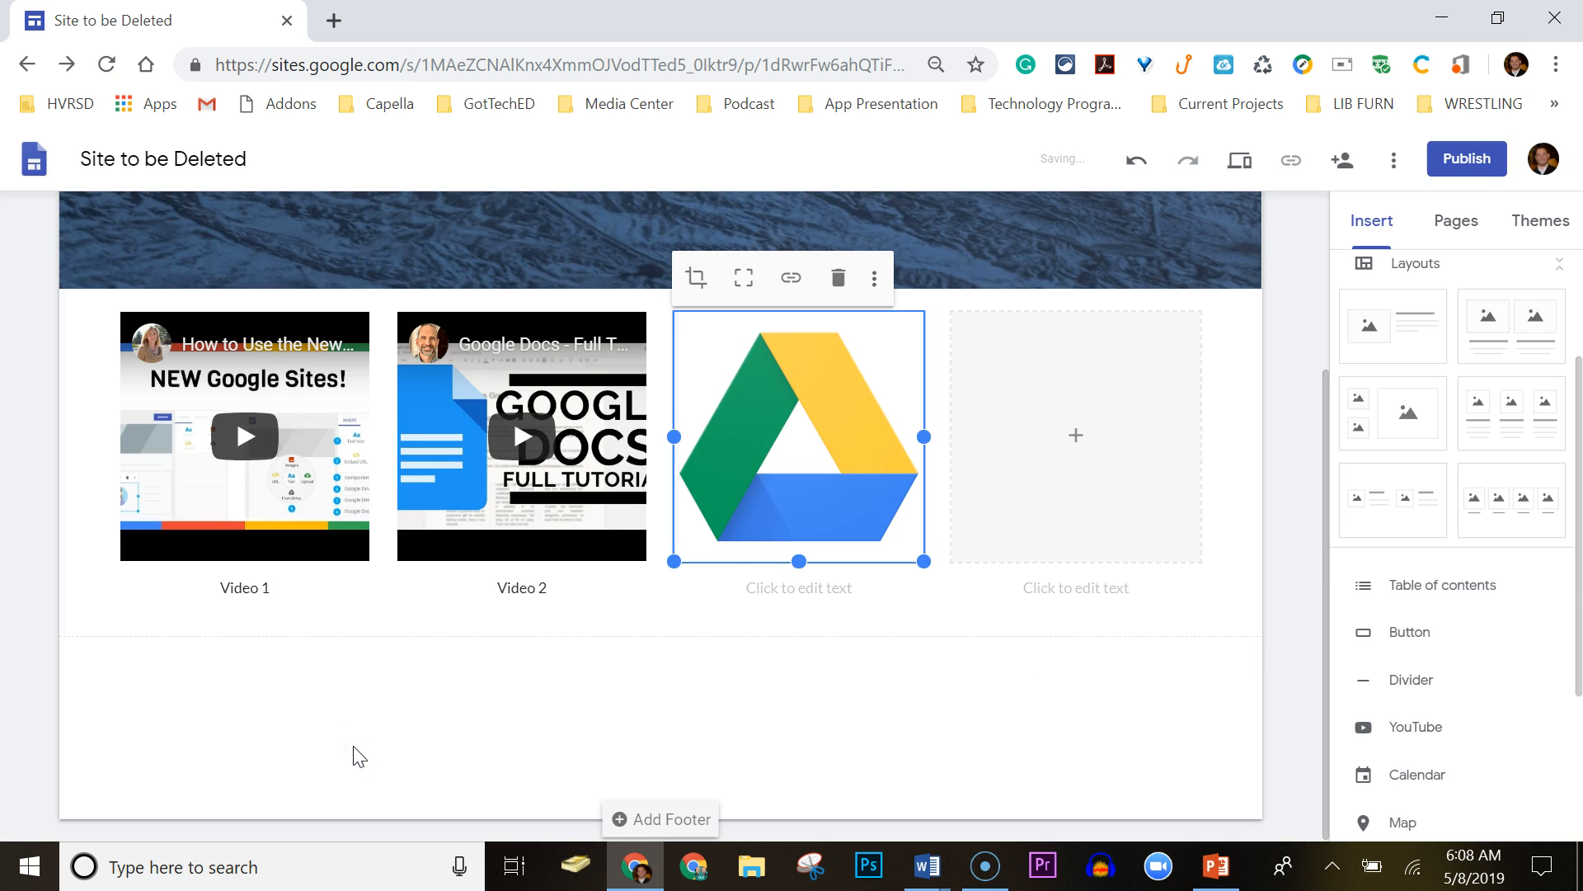
left_click(778, 591)
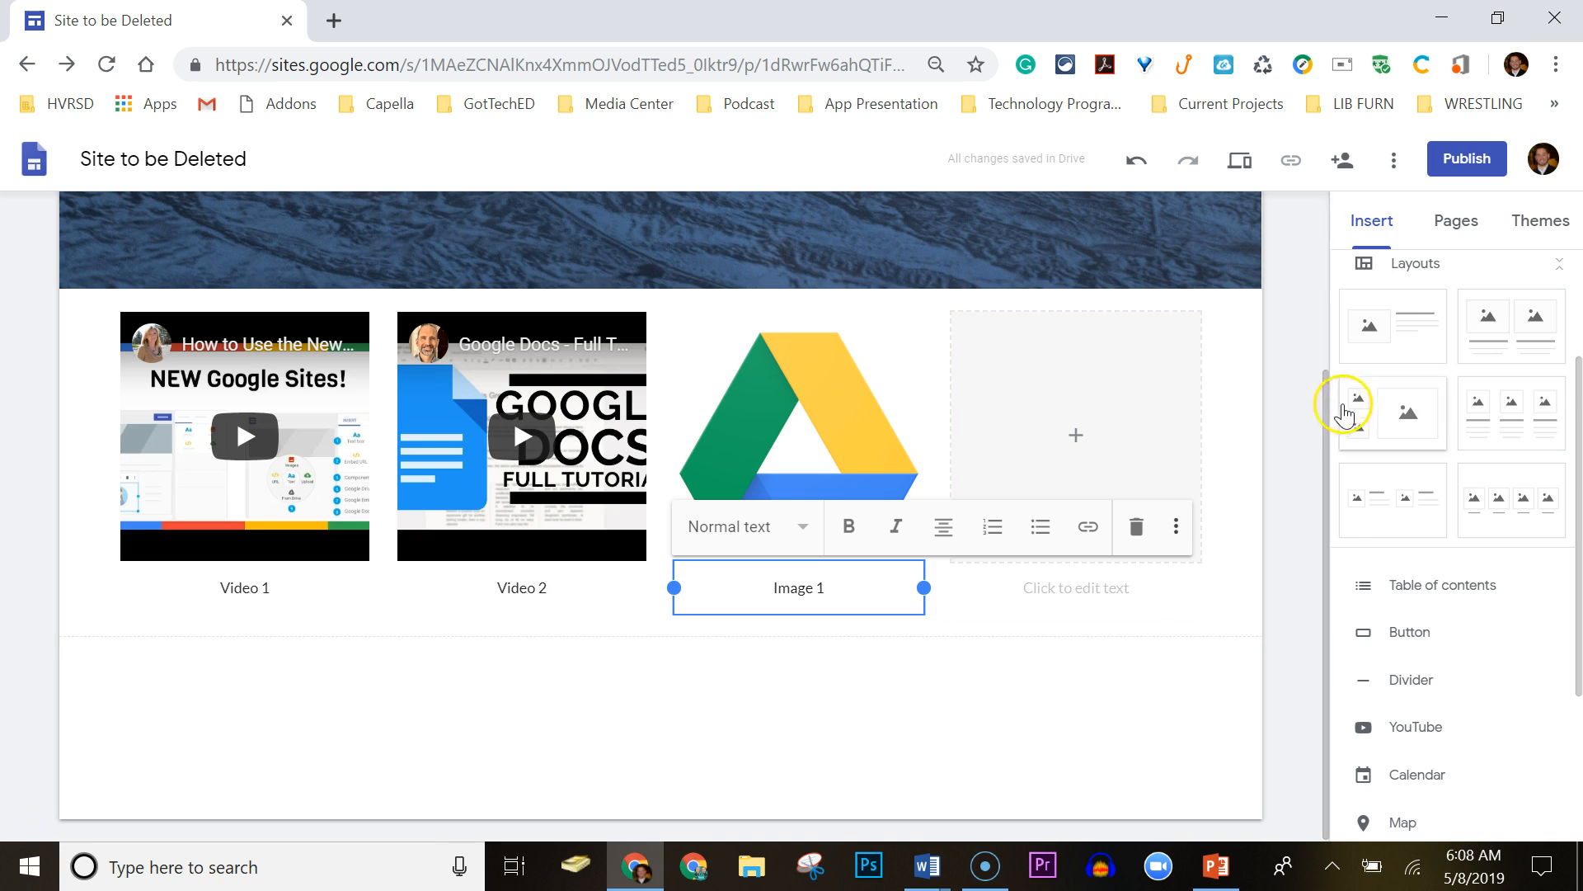
left_click(1075, 434)
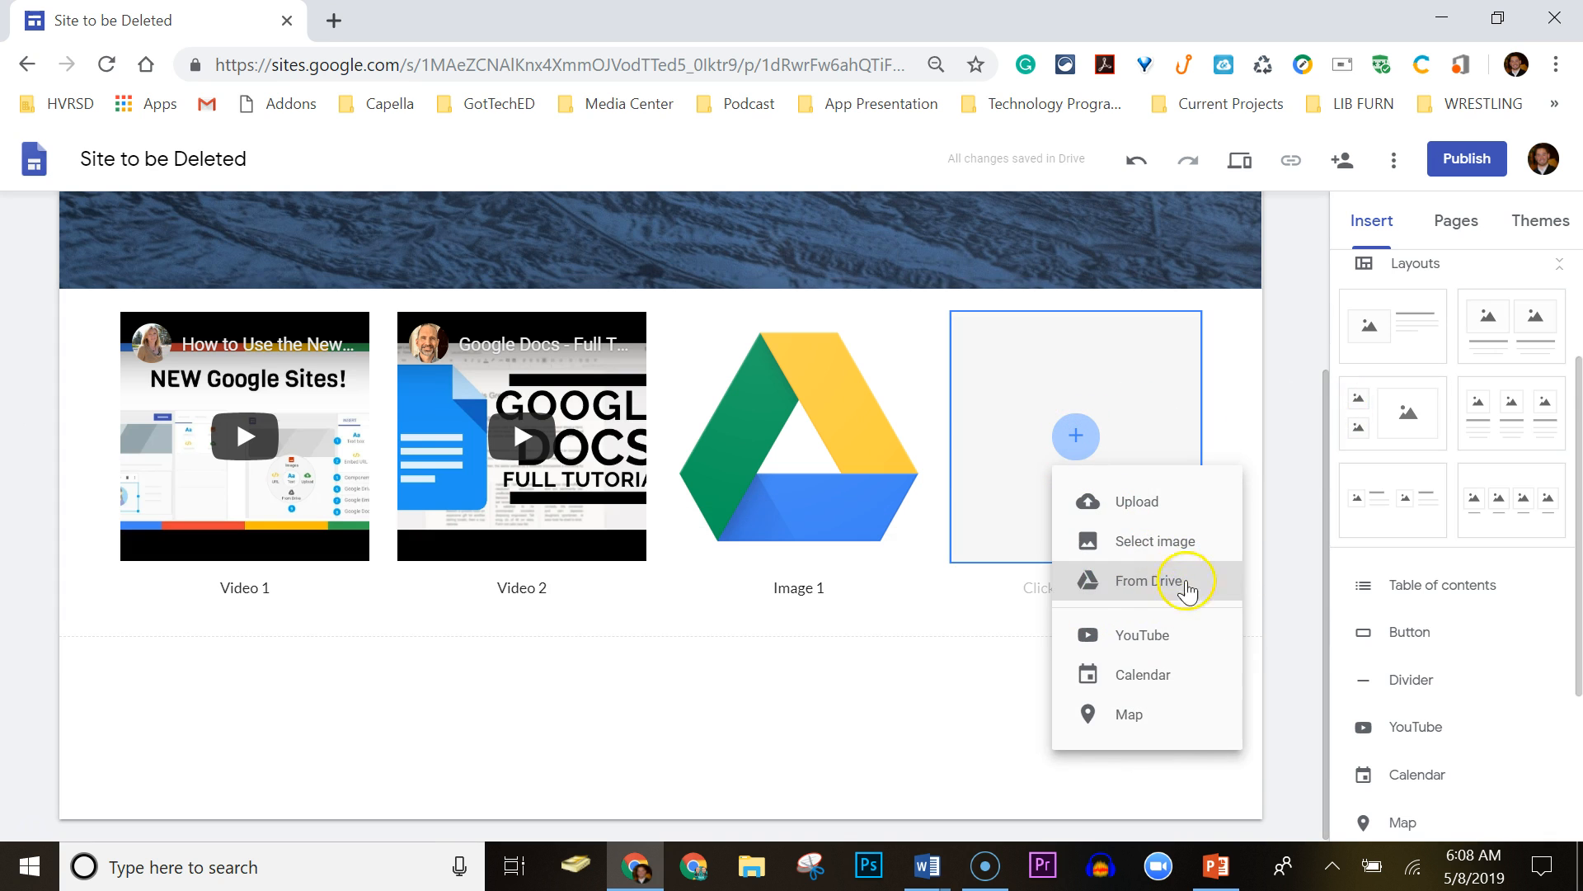
Close the calendar picker for the fourth placeholder without adding a calendar.
left_click(1141, 674)
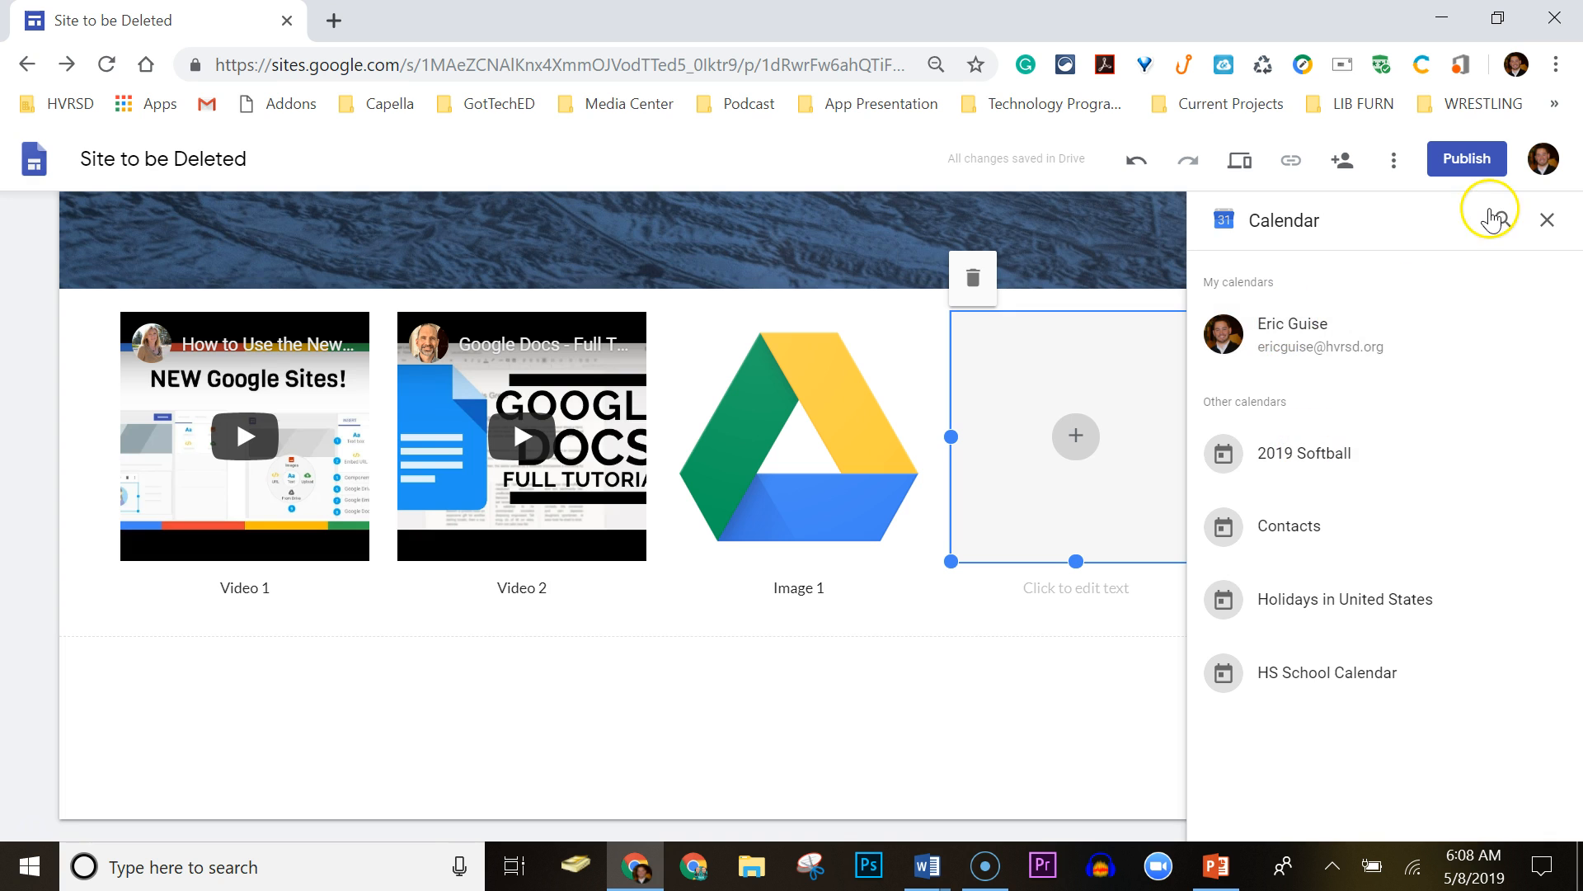
left_click(1548, 219)
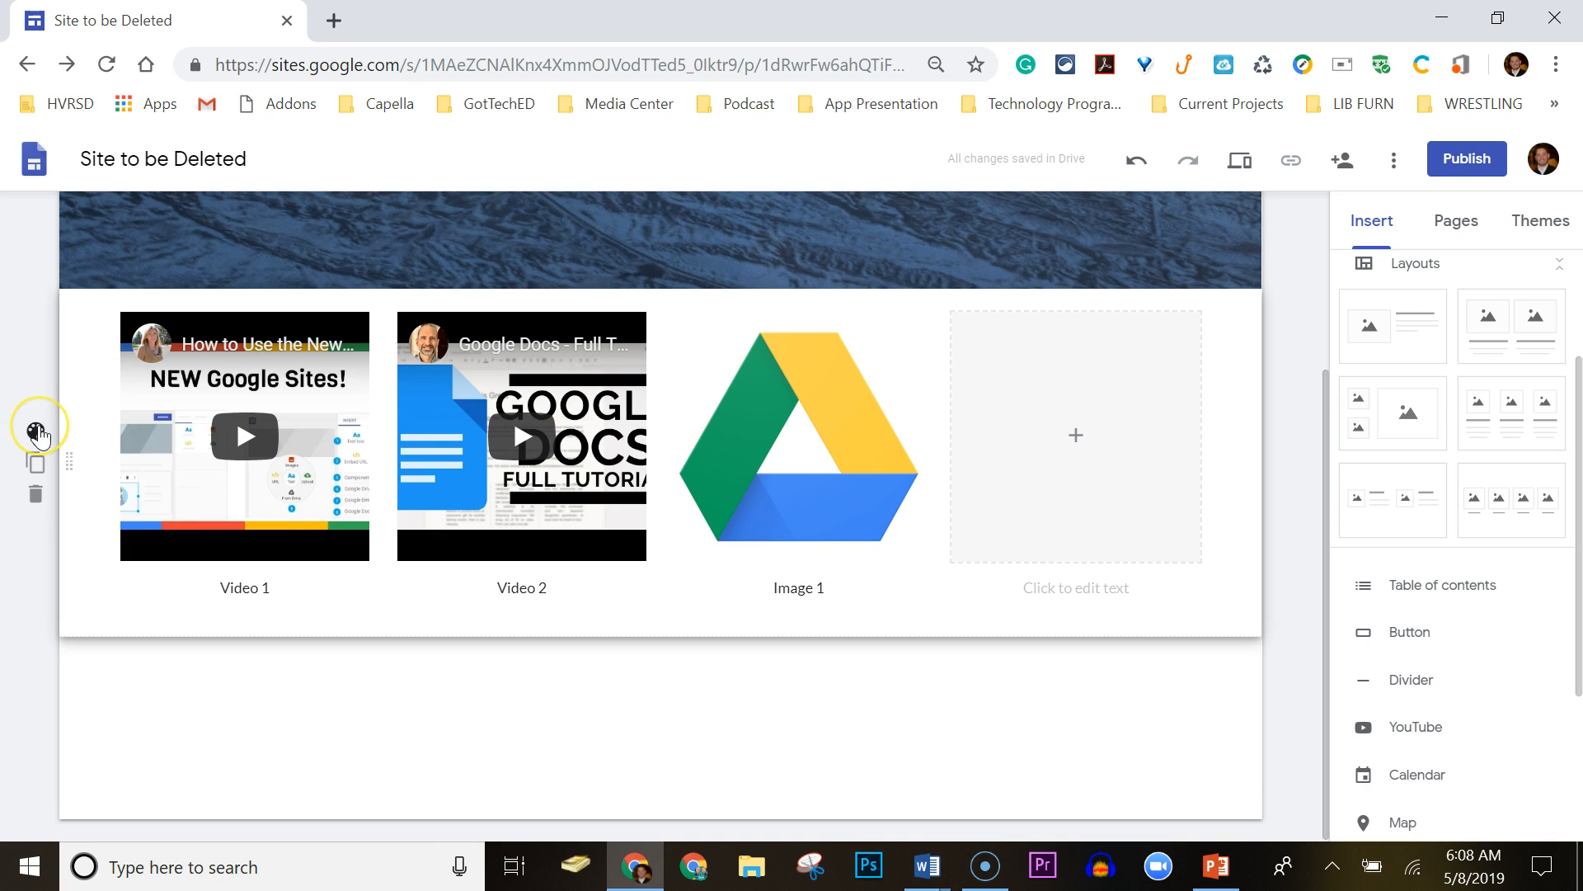
Set the media section to the light grey Emphasis 1 style, then duplicate it and delete the copy.
left_click(37, 433)
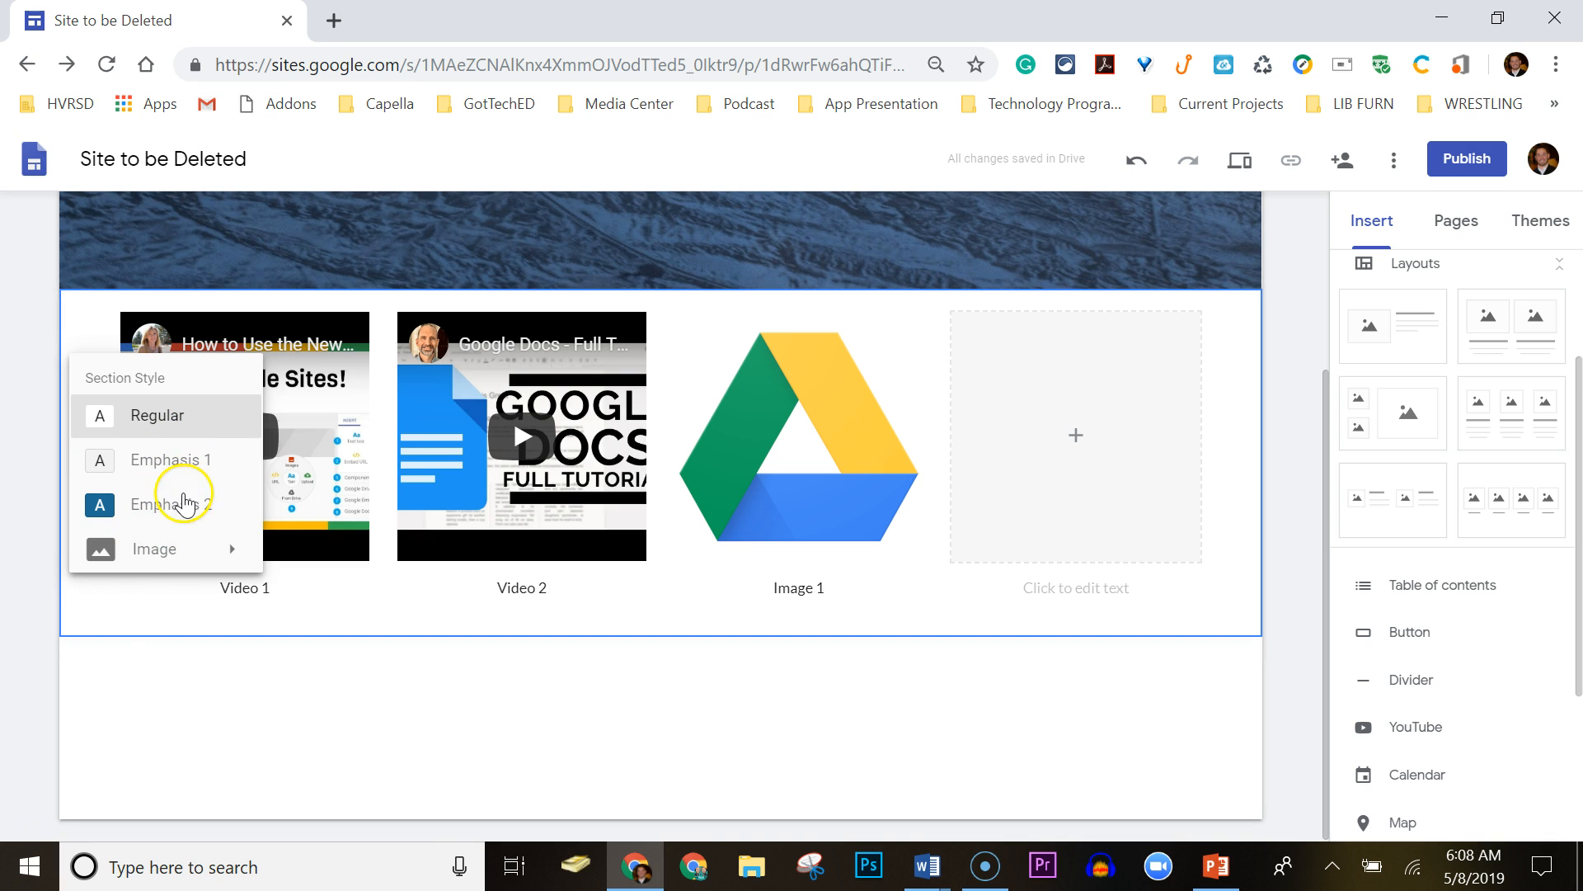
left_click(182, 504)
left_click(173, 459)
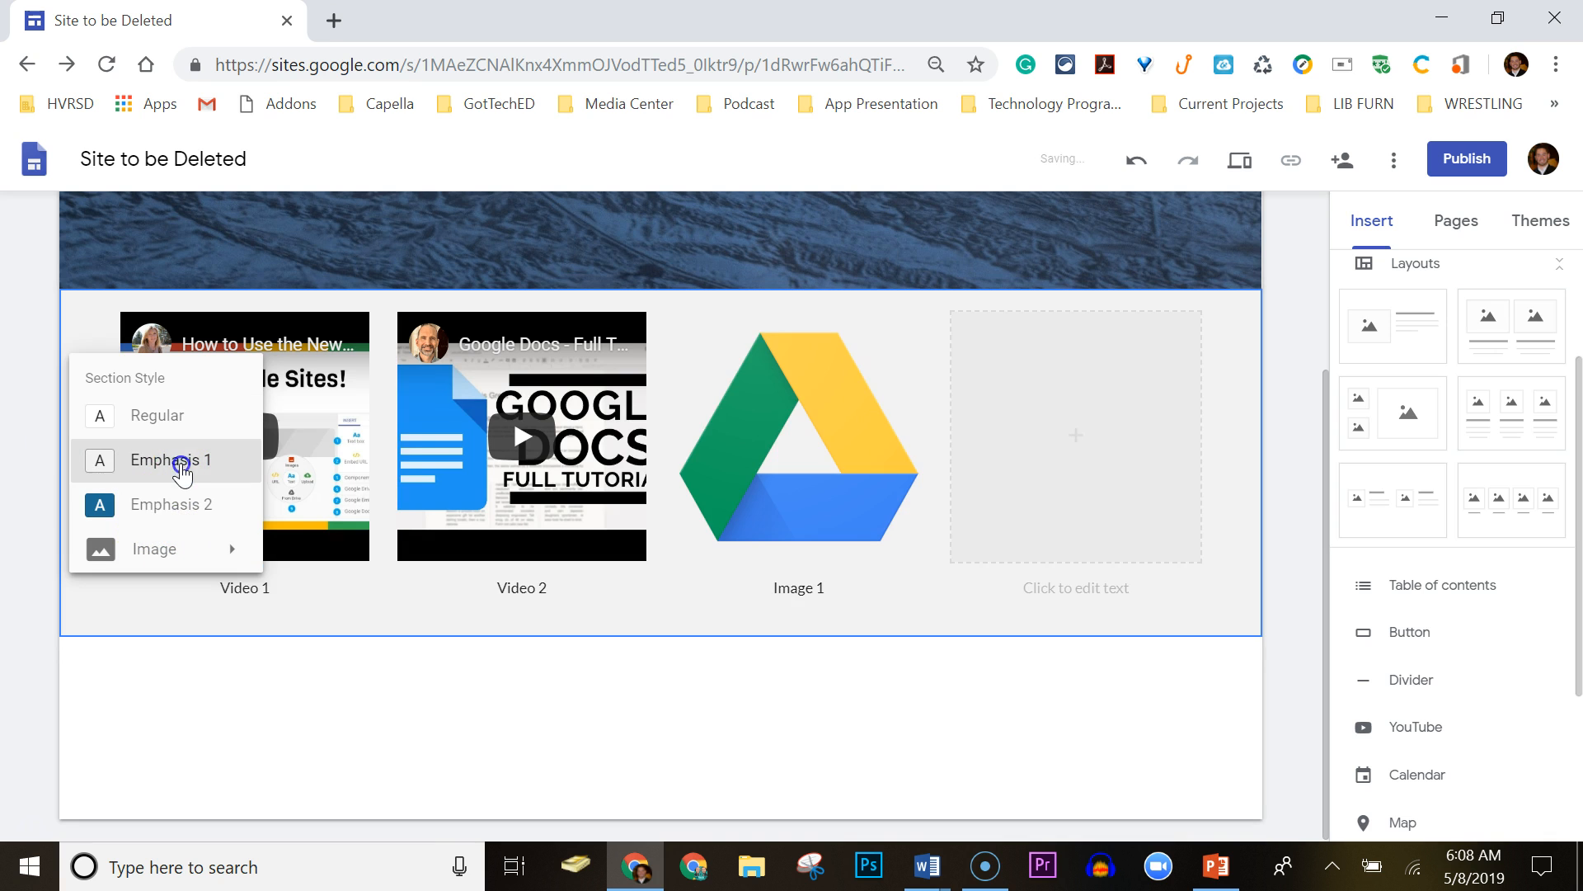
left_click(32, 582)
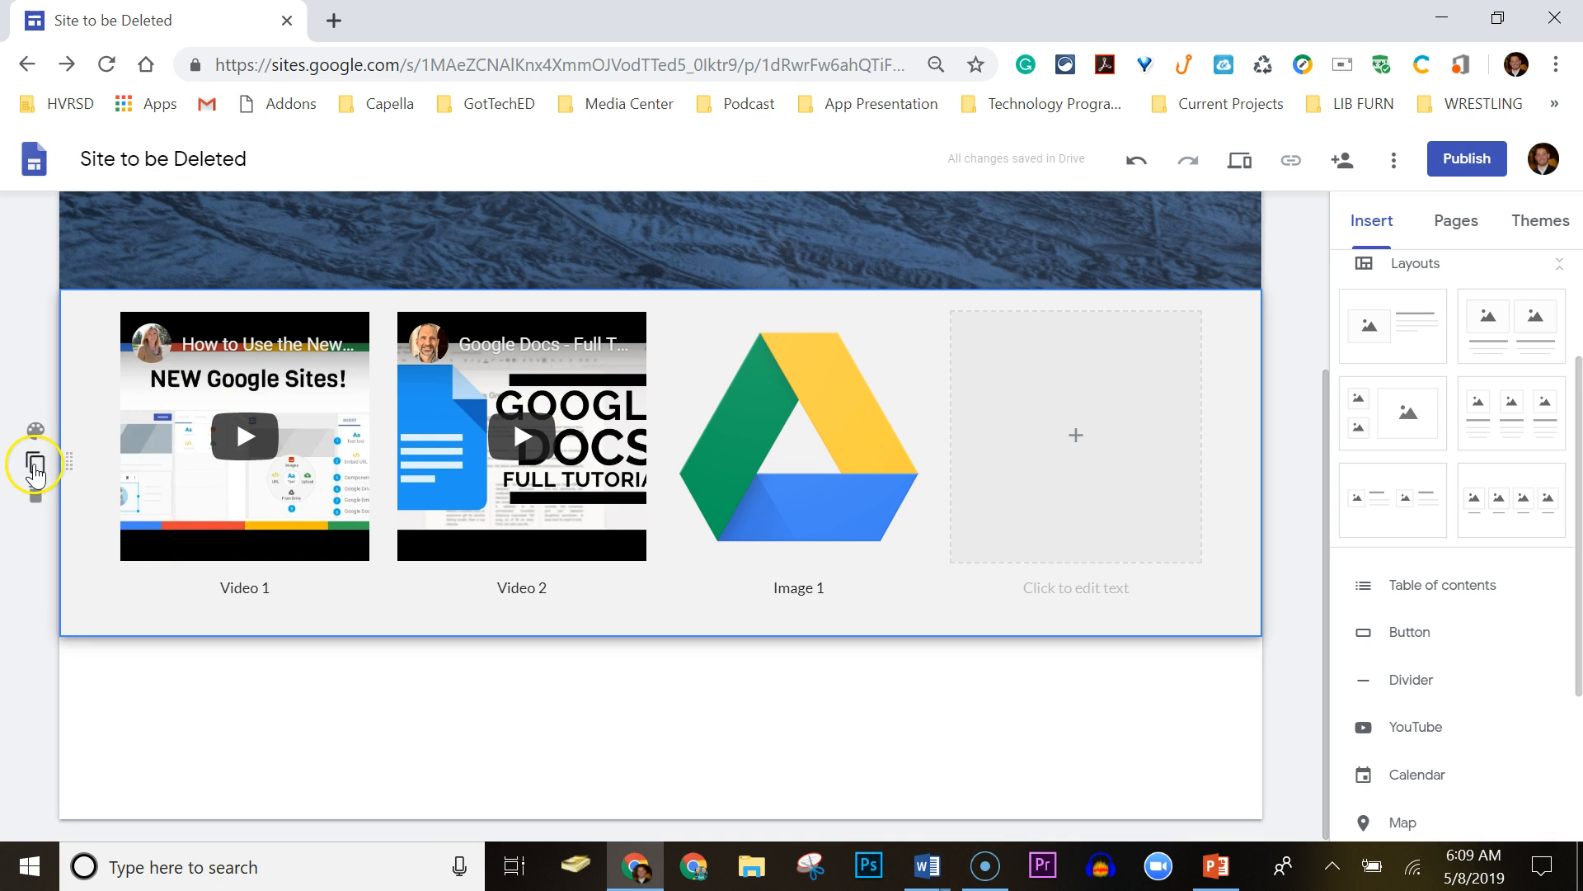
left_click(35, 464)
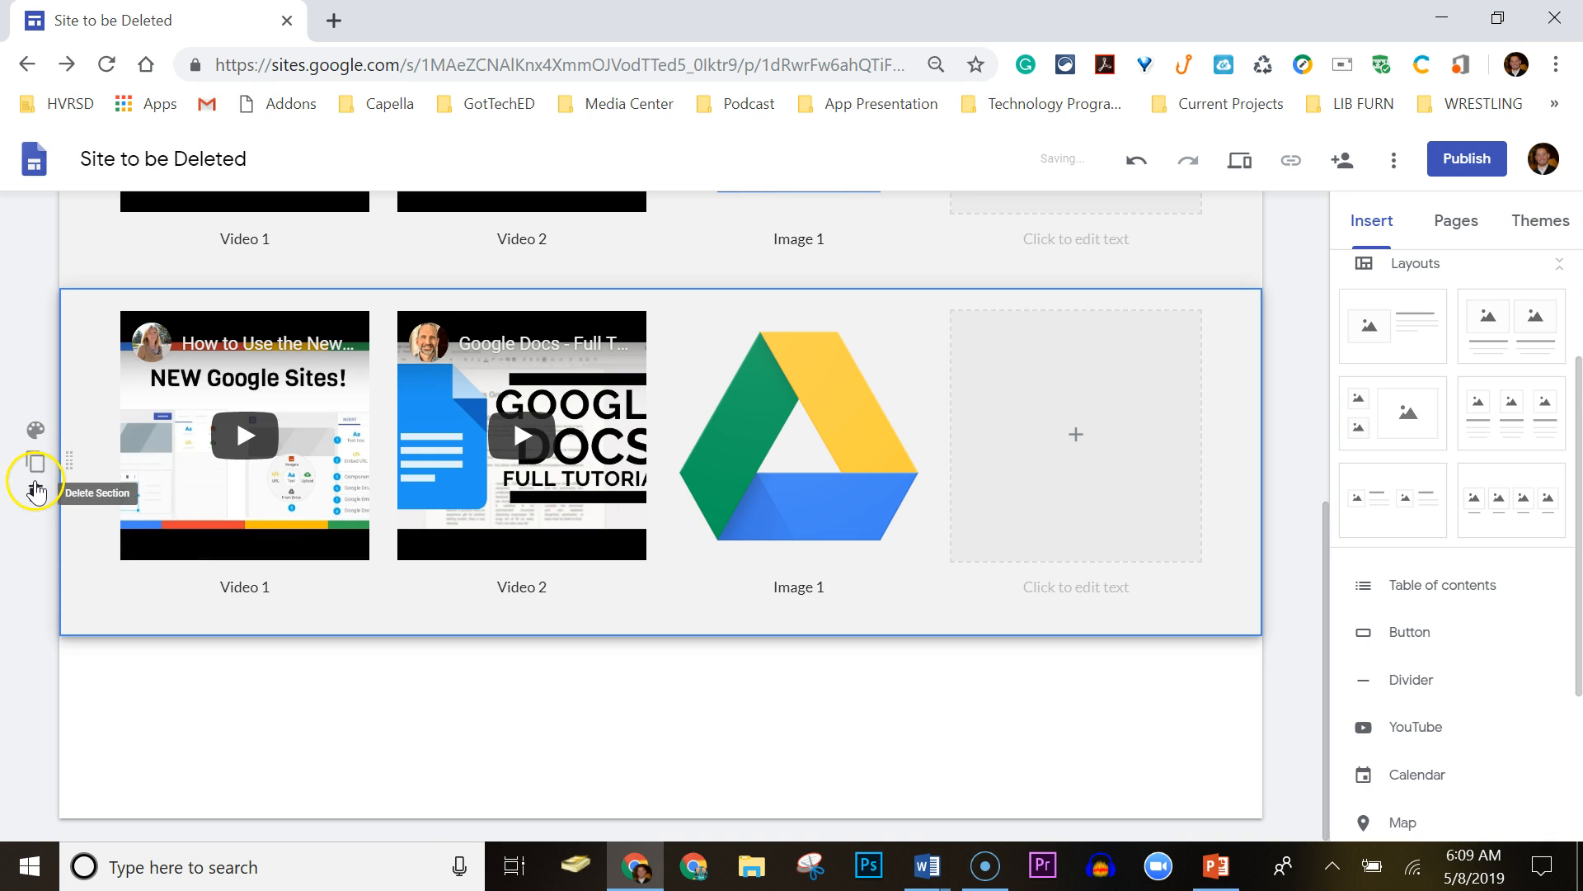
left_click(34, 493)
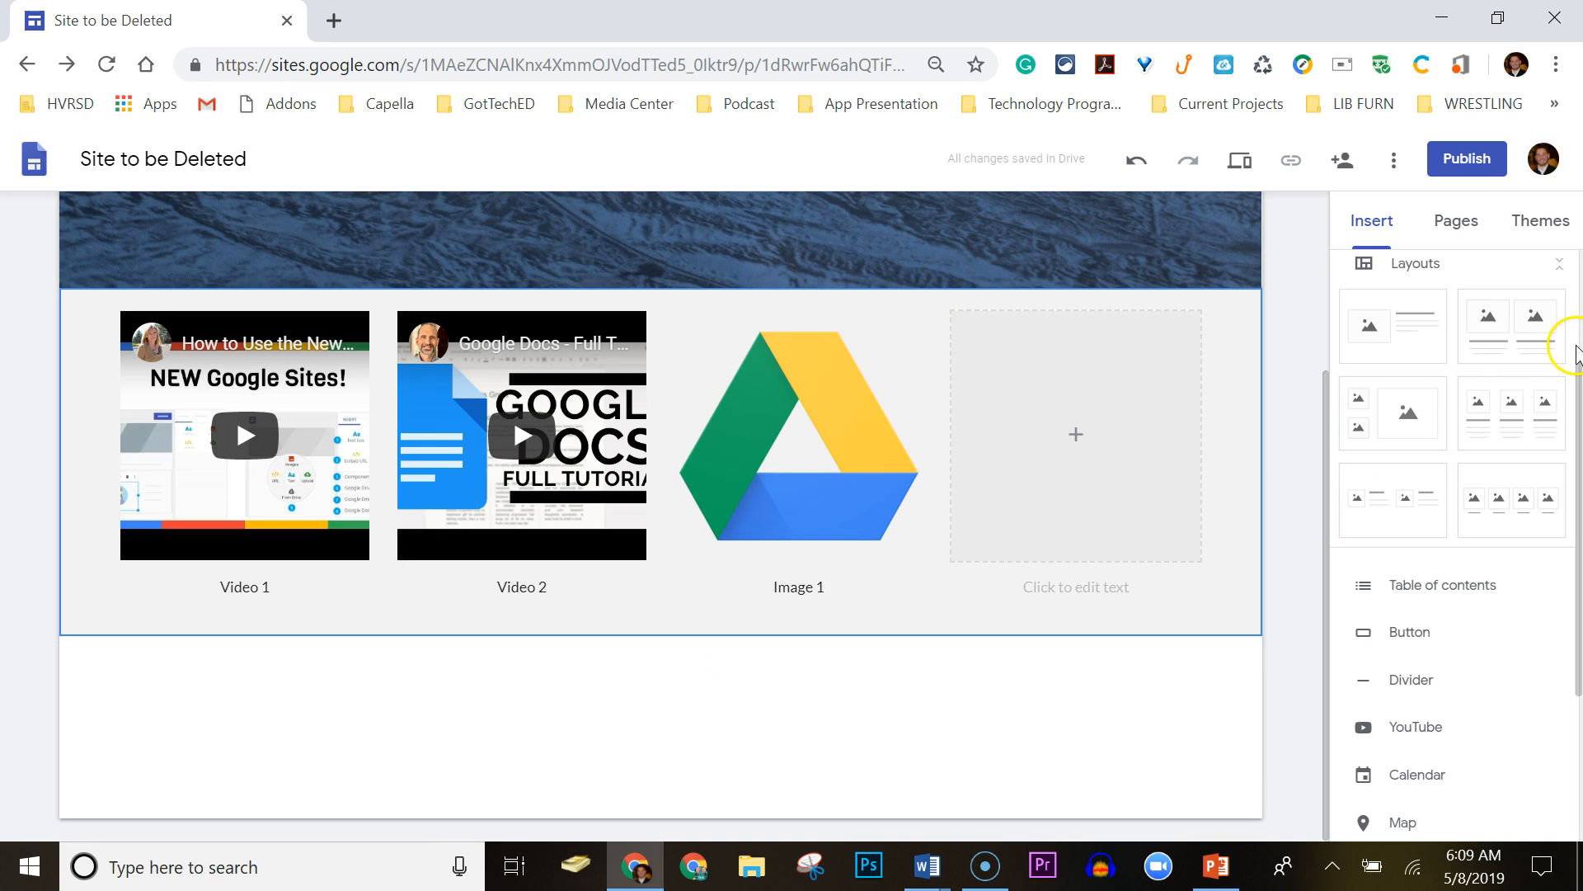
Add a new empty text box section below the videos and Drive logo.
left_click_drag(1573, 378, 1579, 513)
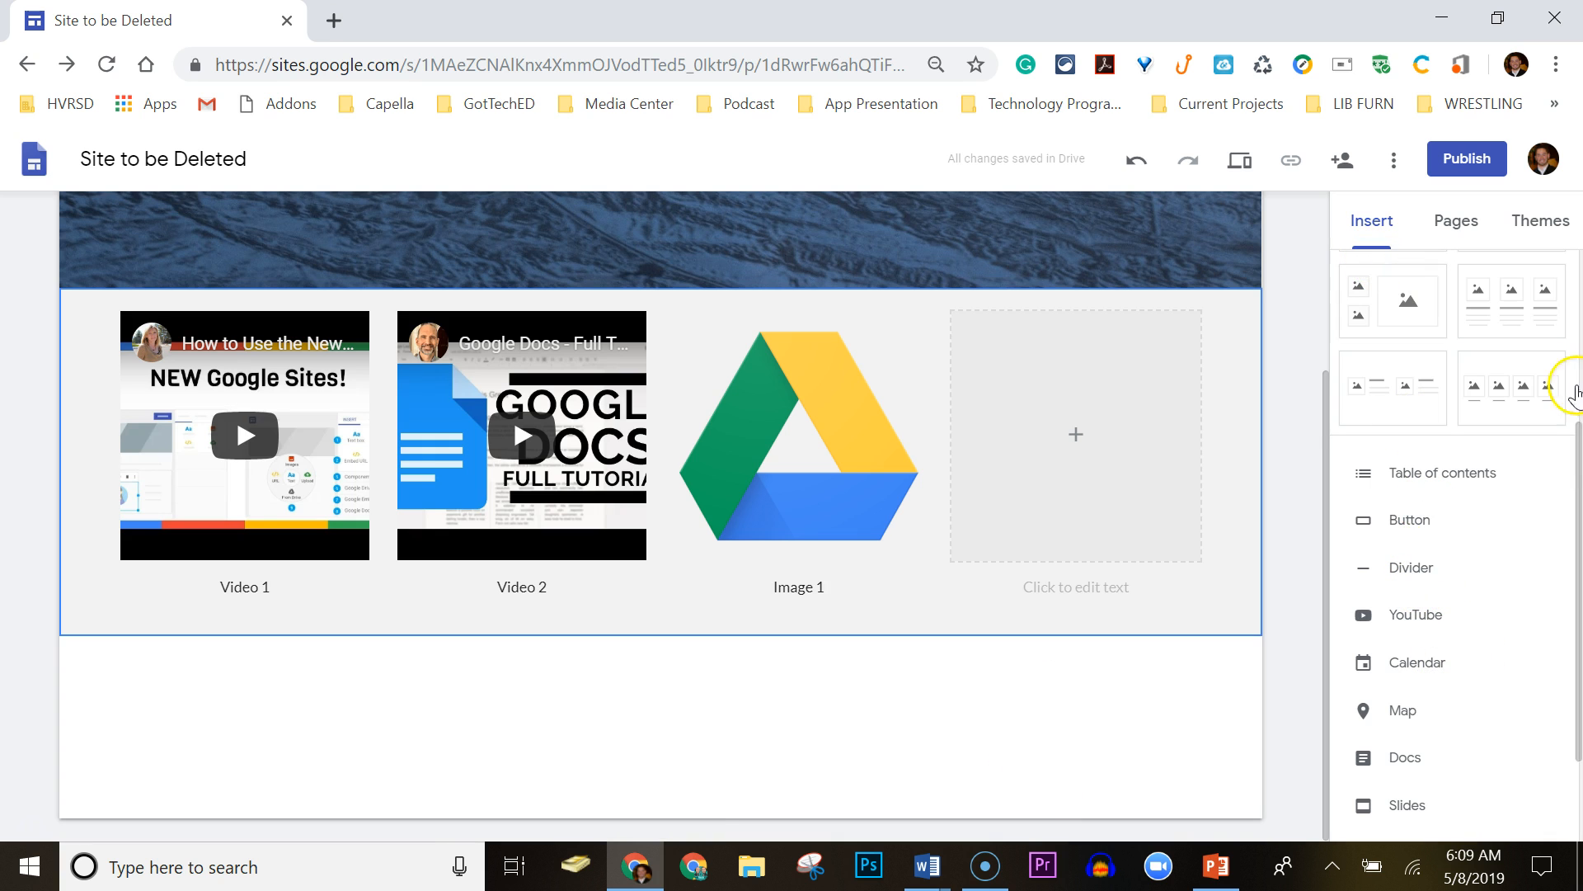
left_click_drag(1575, 506, 1579, 314)
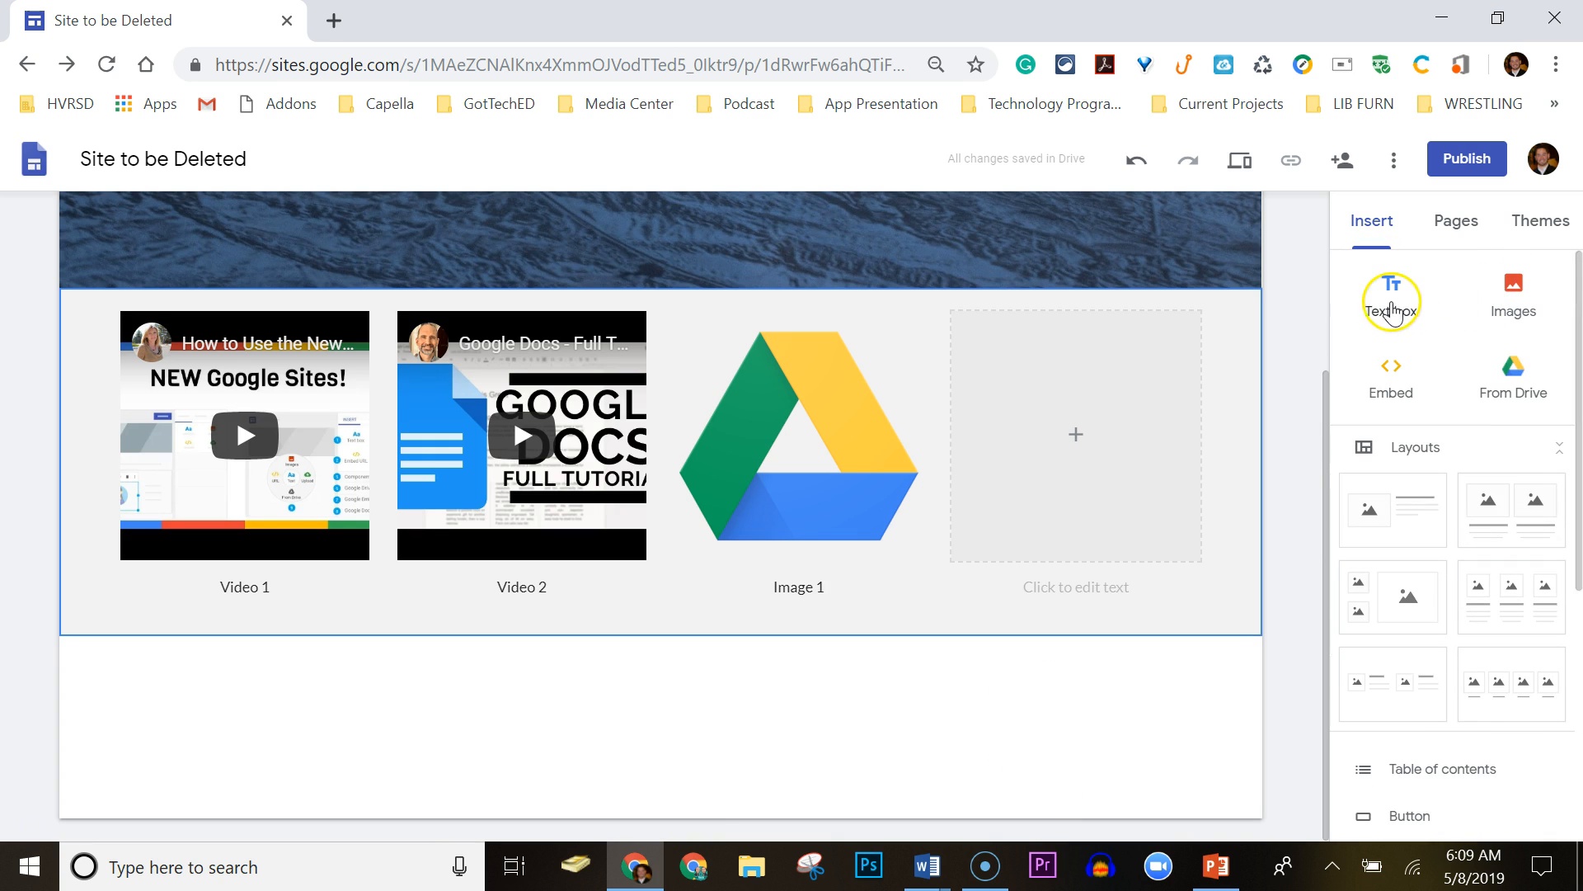
left_click(1389, 297)
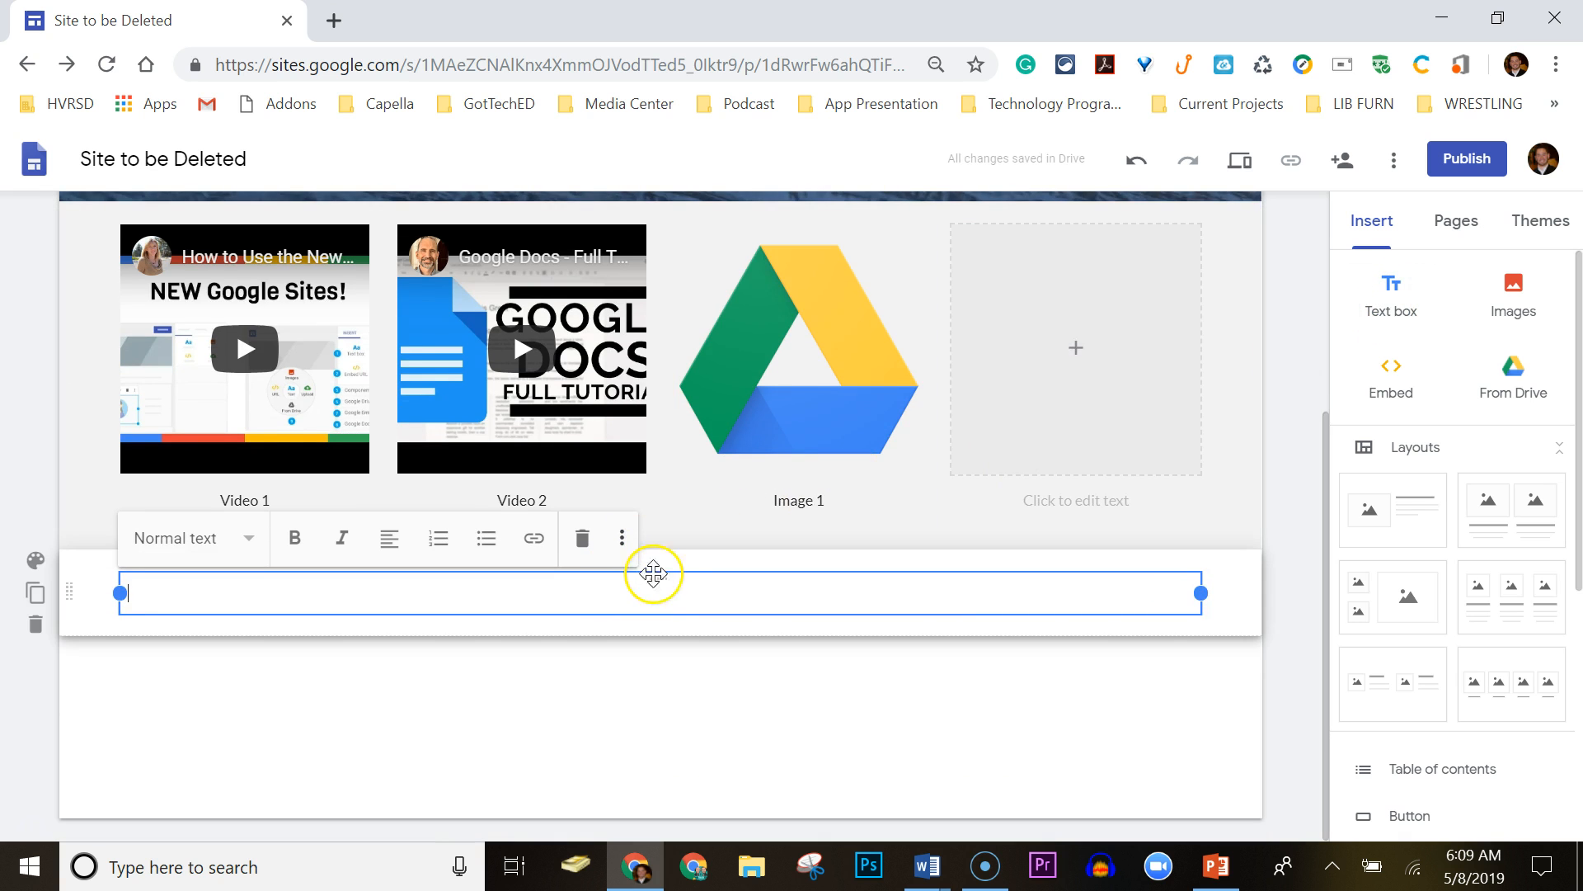
Move the text box section directly under the Home banner, undoing one misplaced drop.
left_click_drag(666, 575, 462, 540)
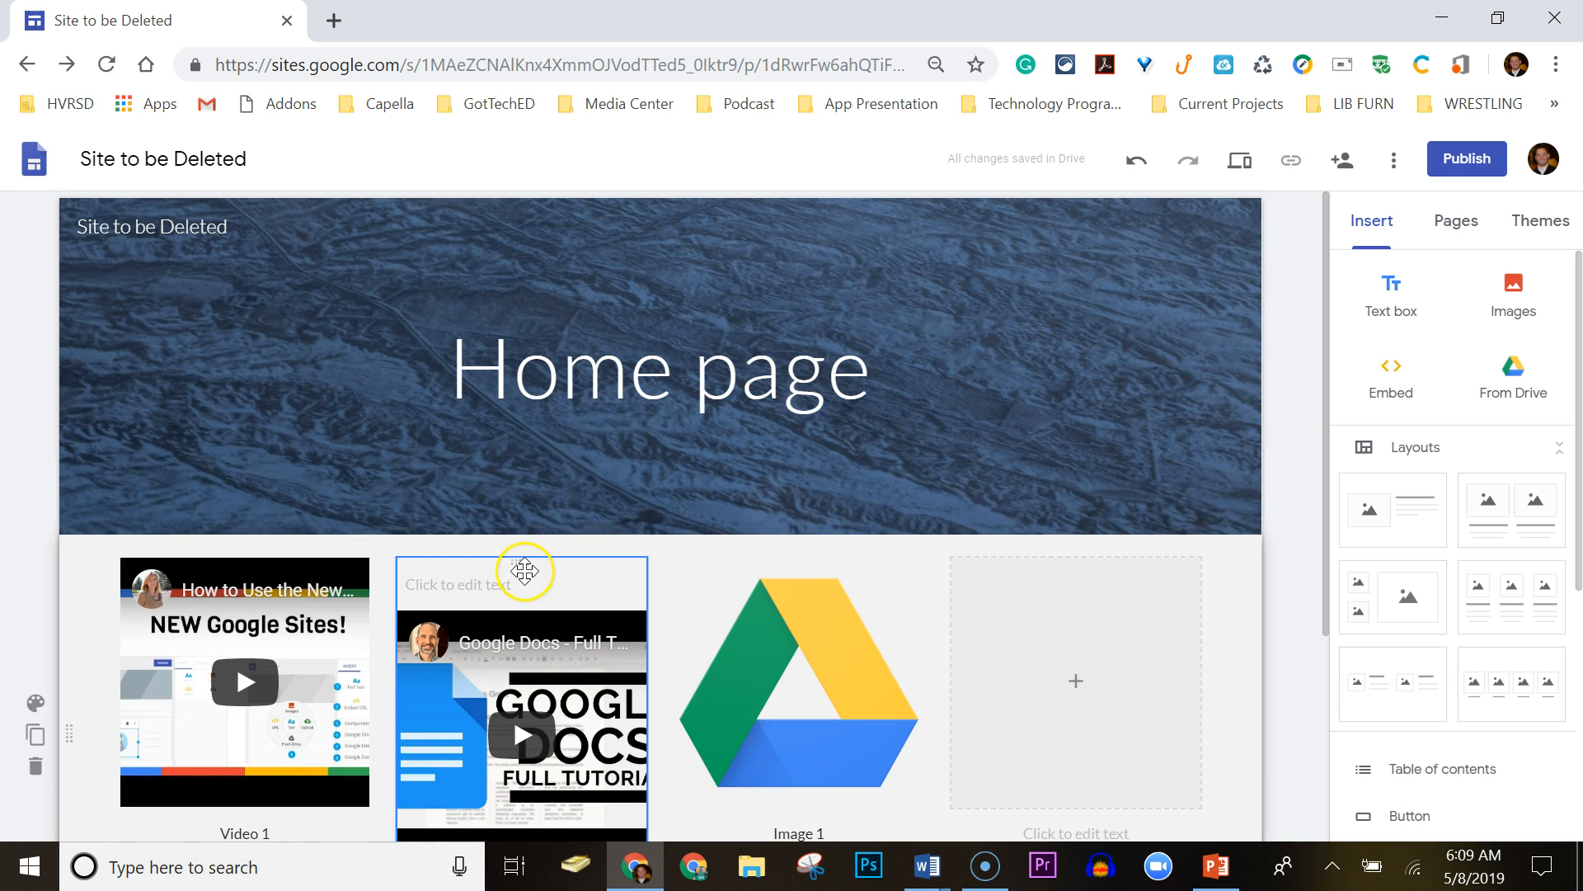
mouse_move(520, 563)
left_mouse_down()
mouse_move(519, 546)
mouse_move(520, 564)
left_mouse_up()
left_click(519, 563)
key("ctrl+z")
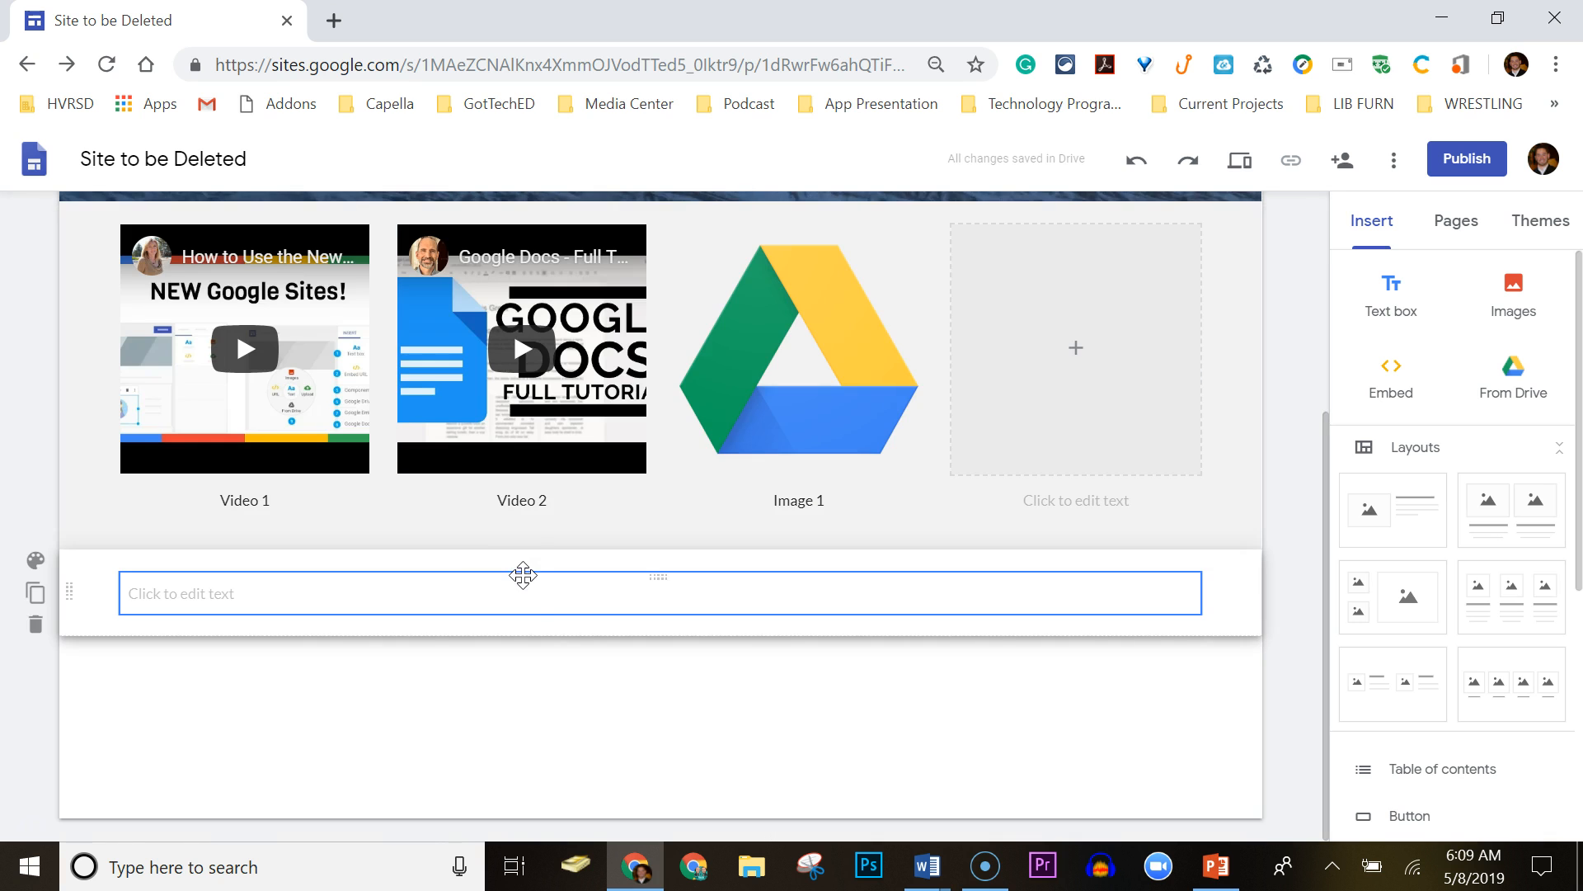
left_click_drag(655, 575, 425, 537)
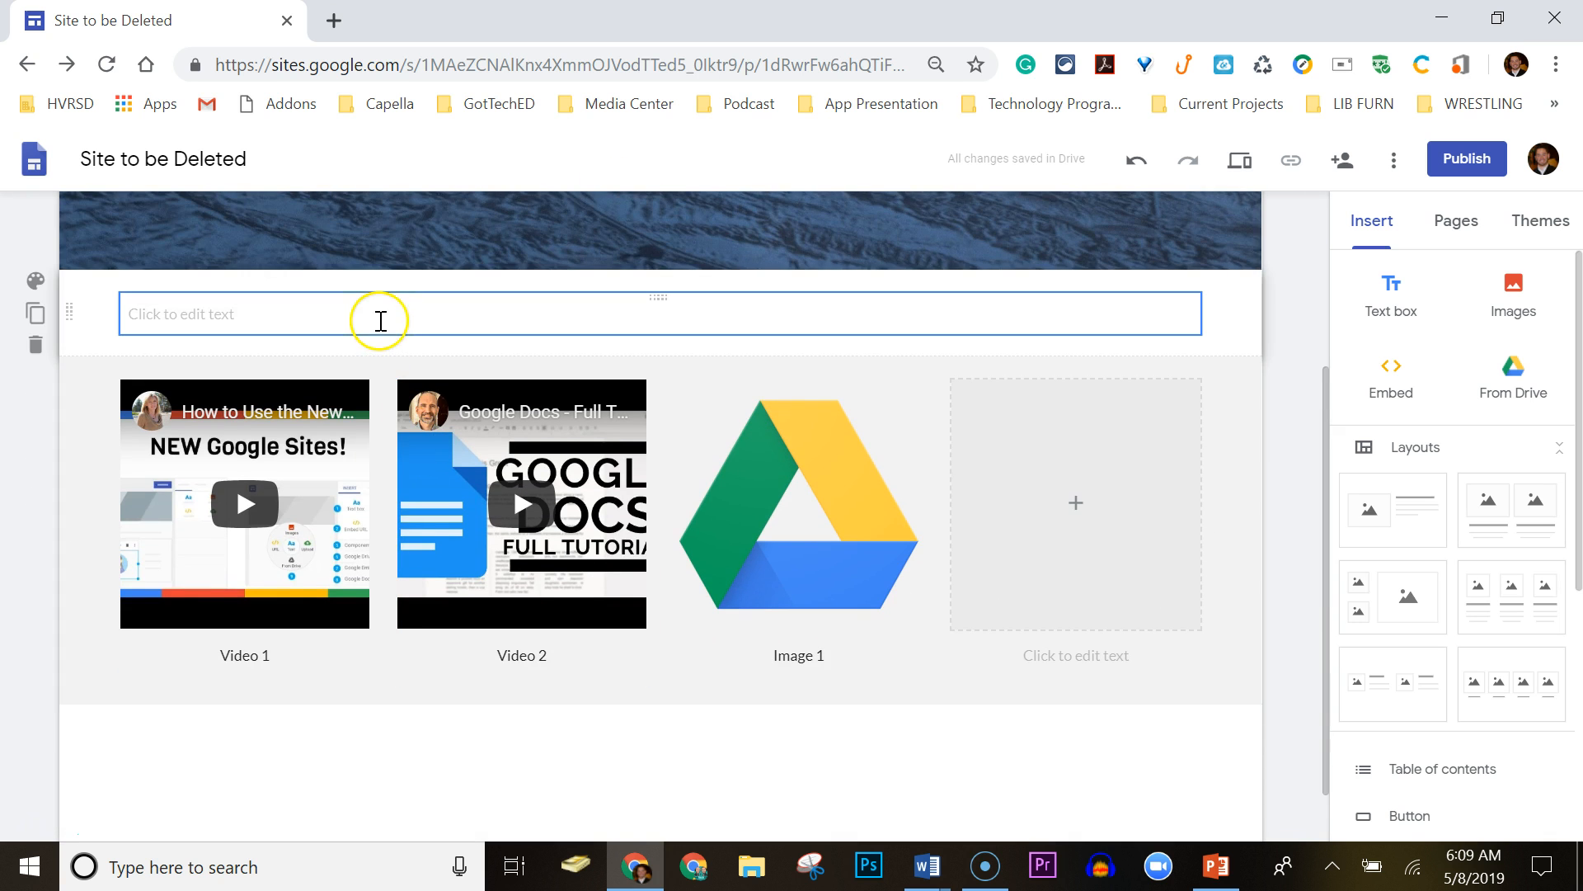
left_click(380, 321)
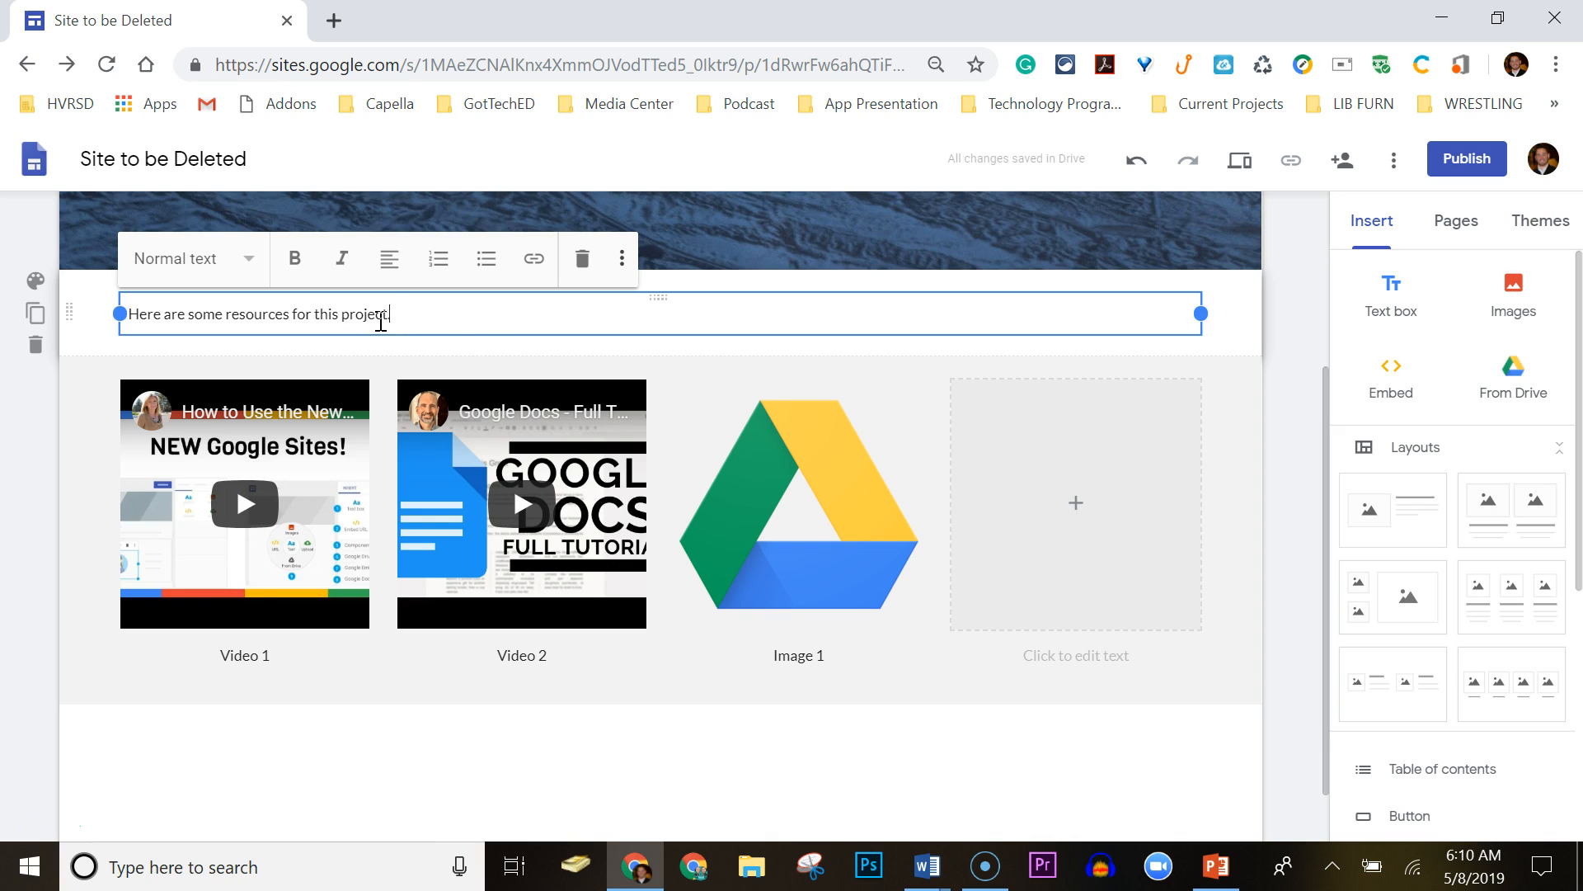
Make 'Here are some resources for this project.' bold, centred, and Title style.
triple_click(417, 308)
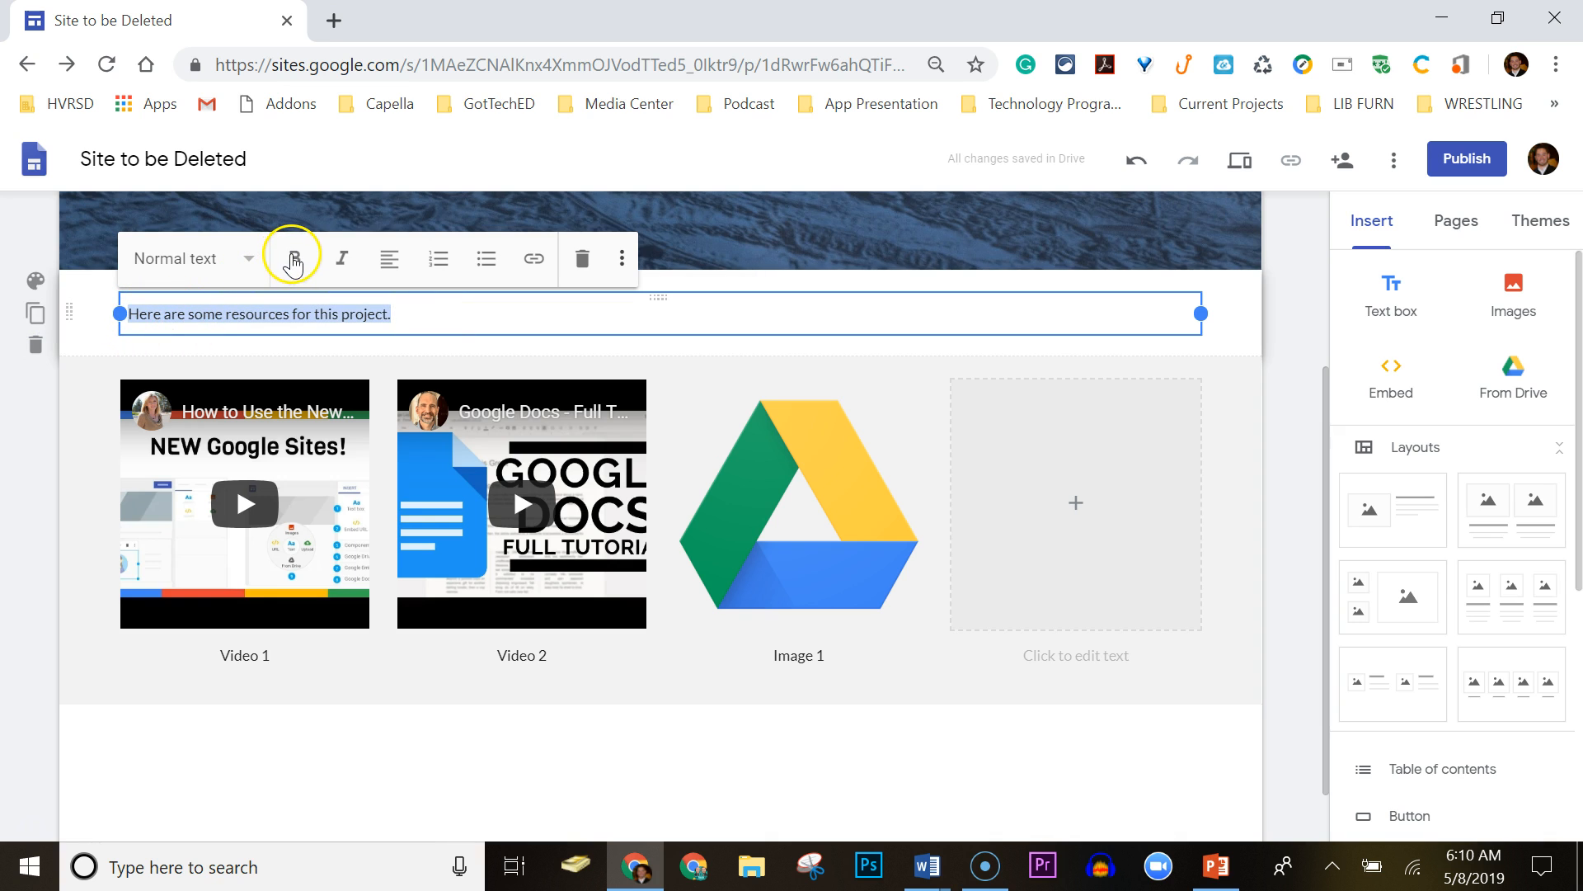
left_click(295, 258)
left_click(389, 258)
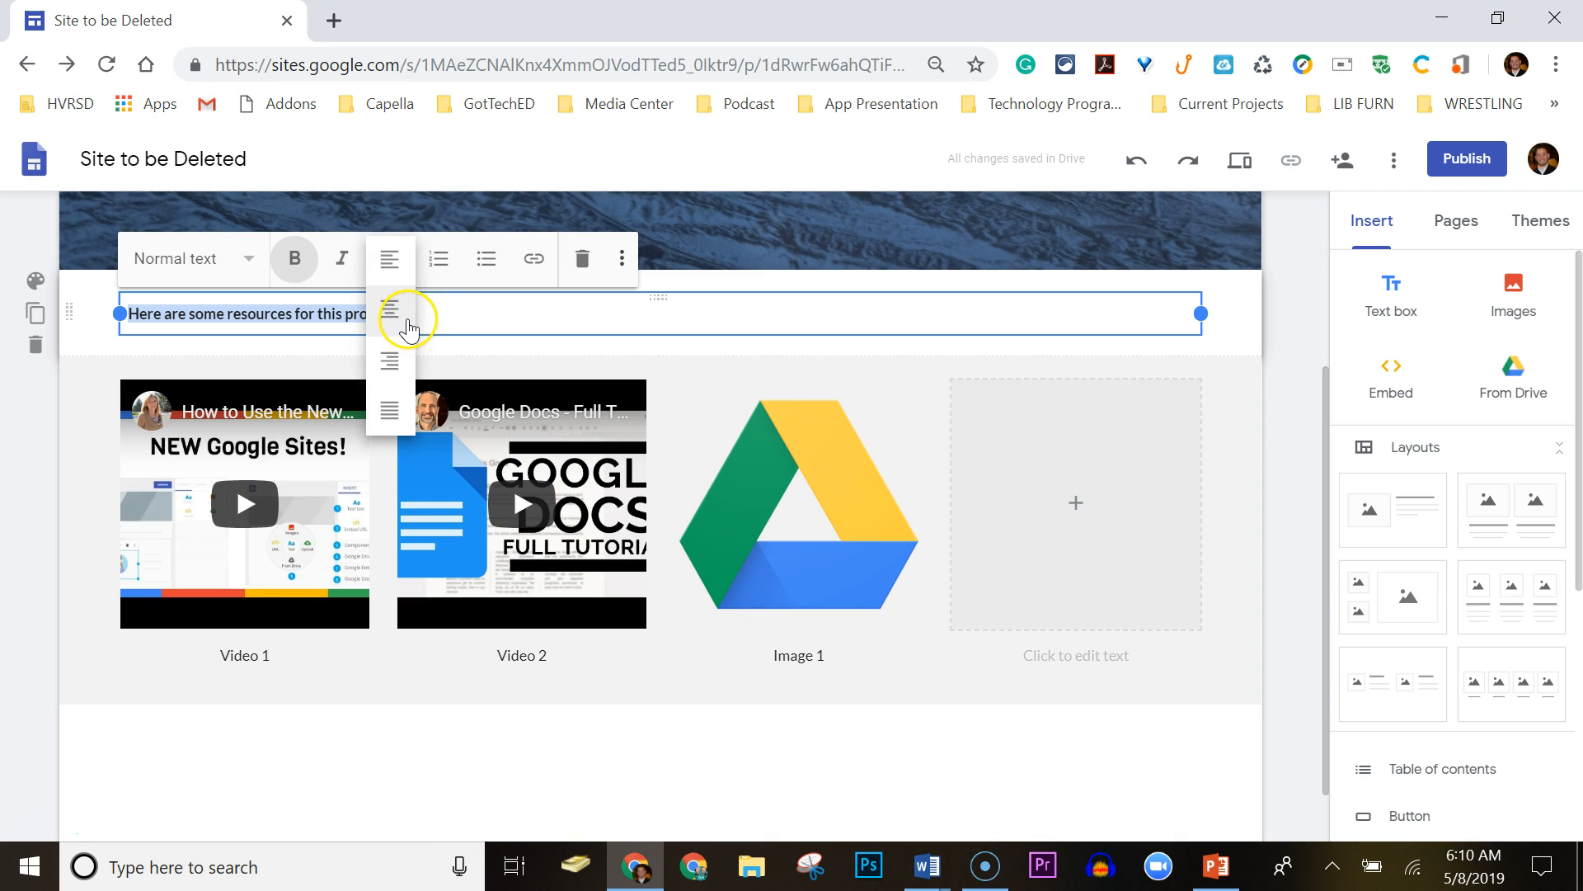
left_click(390, 309)
left_click(249, 258)
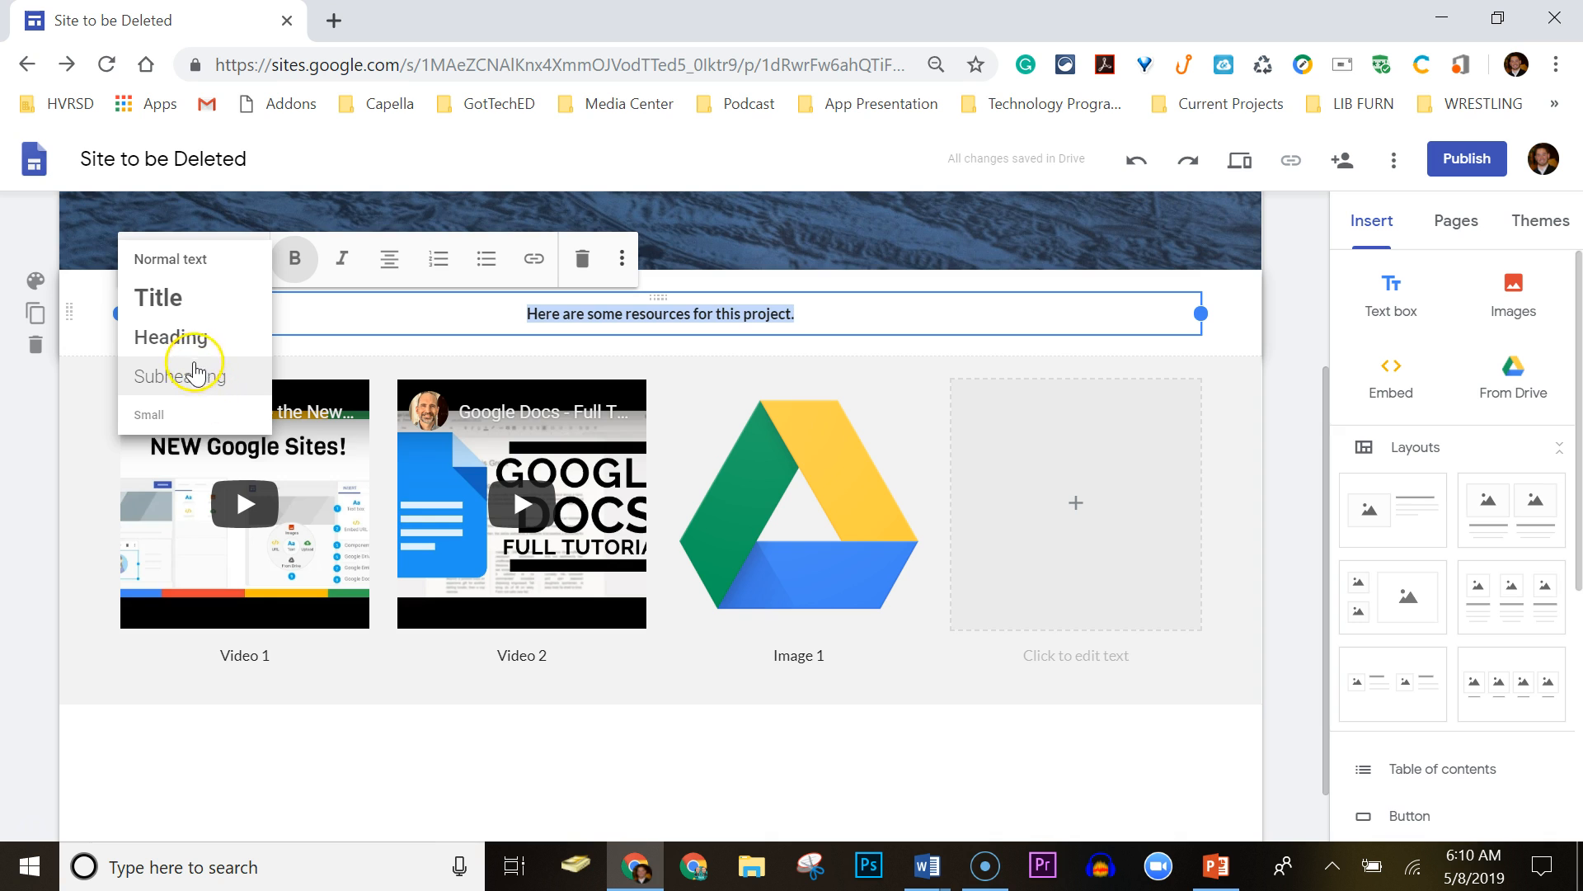
left_click(185, 371)
left_click(216, 262)
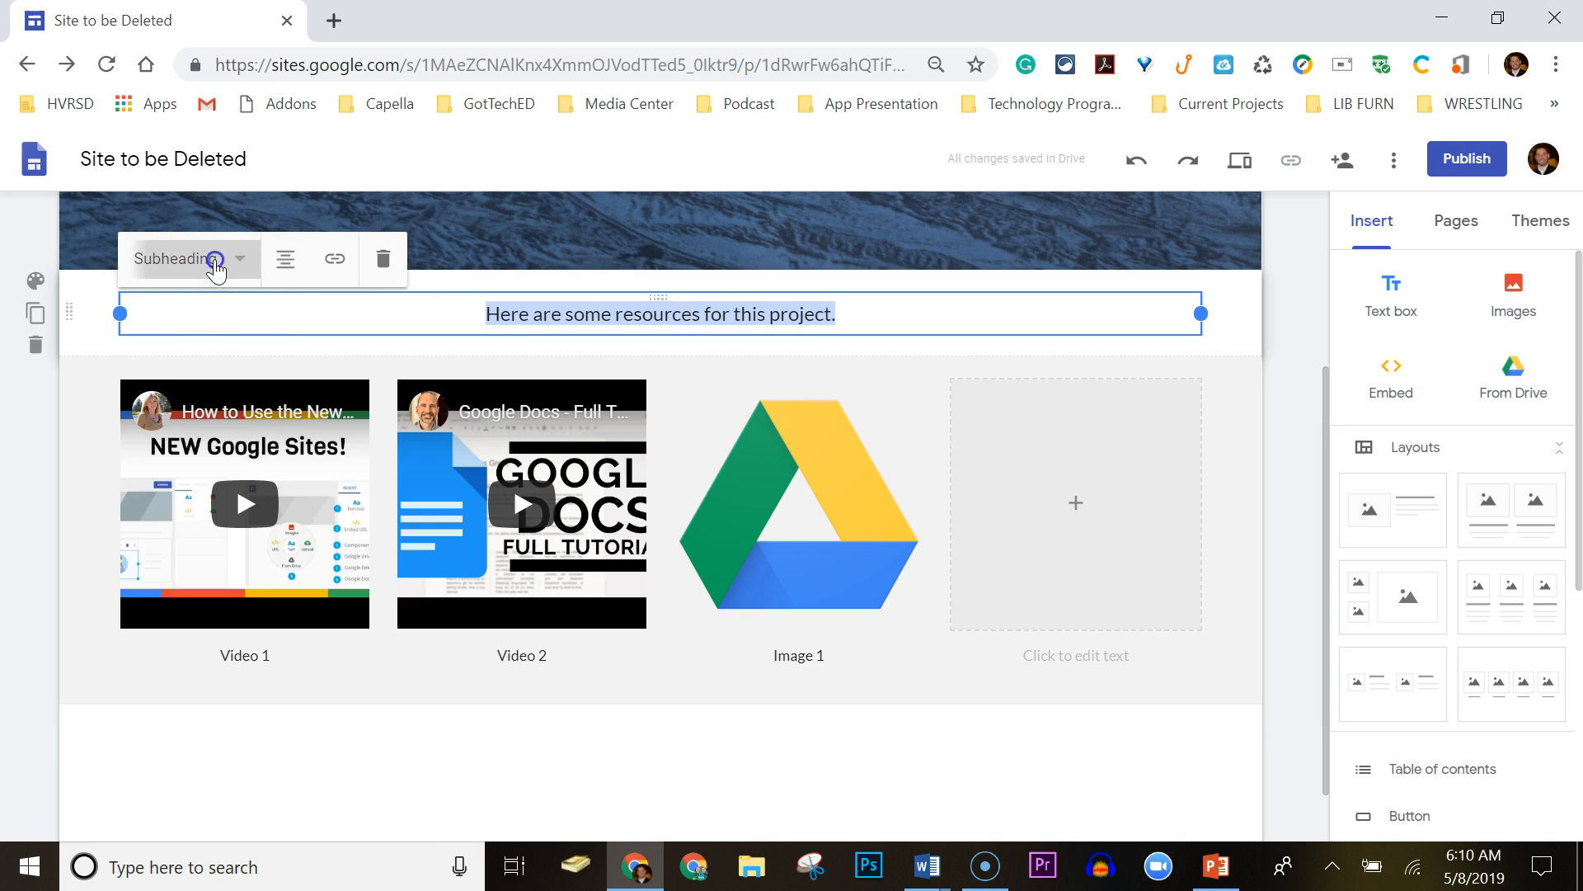
left_click(204, 334)
left_click(207, 257)
left_click(192, 301)
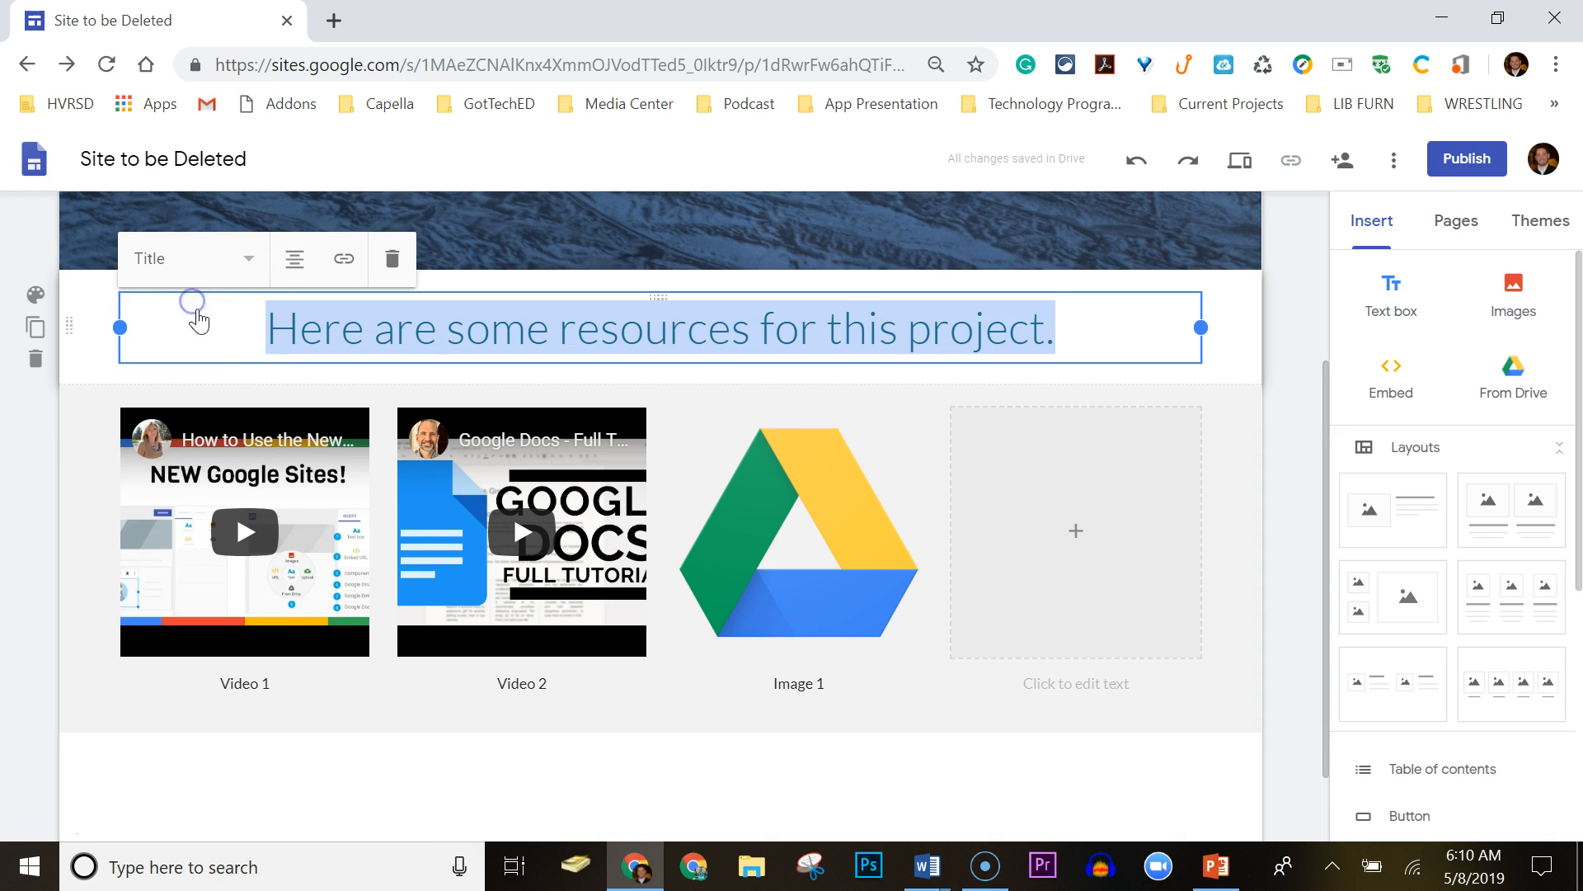
Give the resources title section the dark blue Emphasis 2 background.
left_click(36, 298)
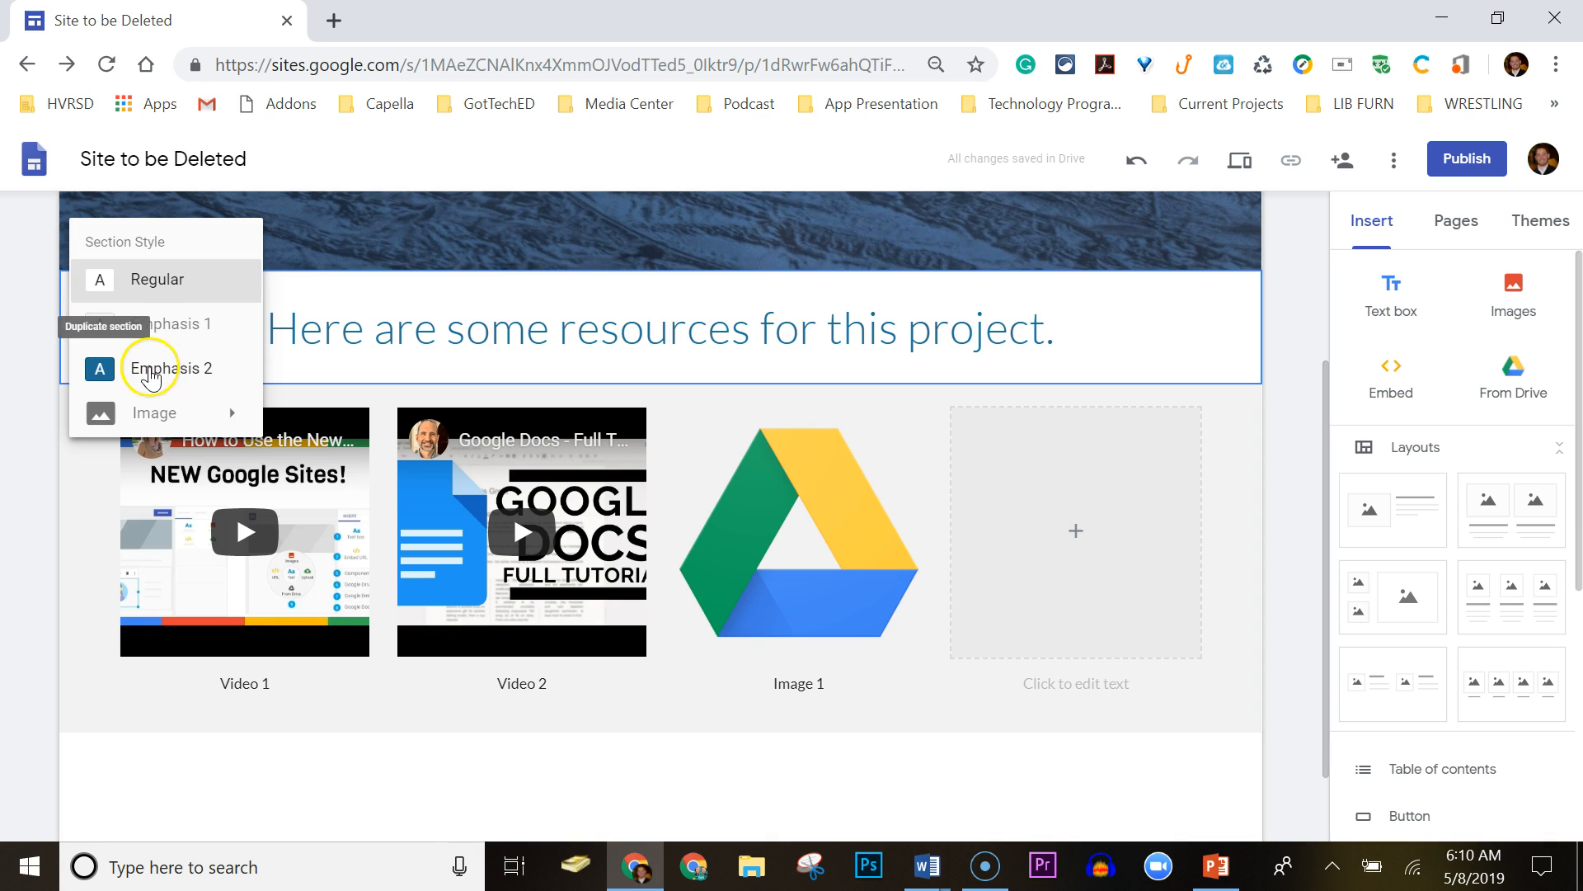
left_click(157, 368)
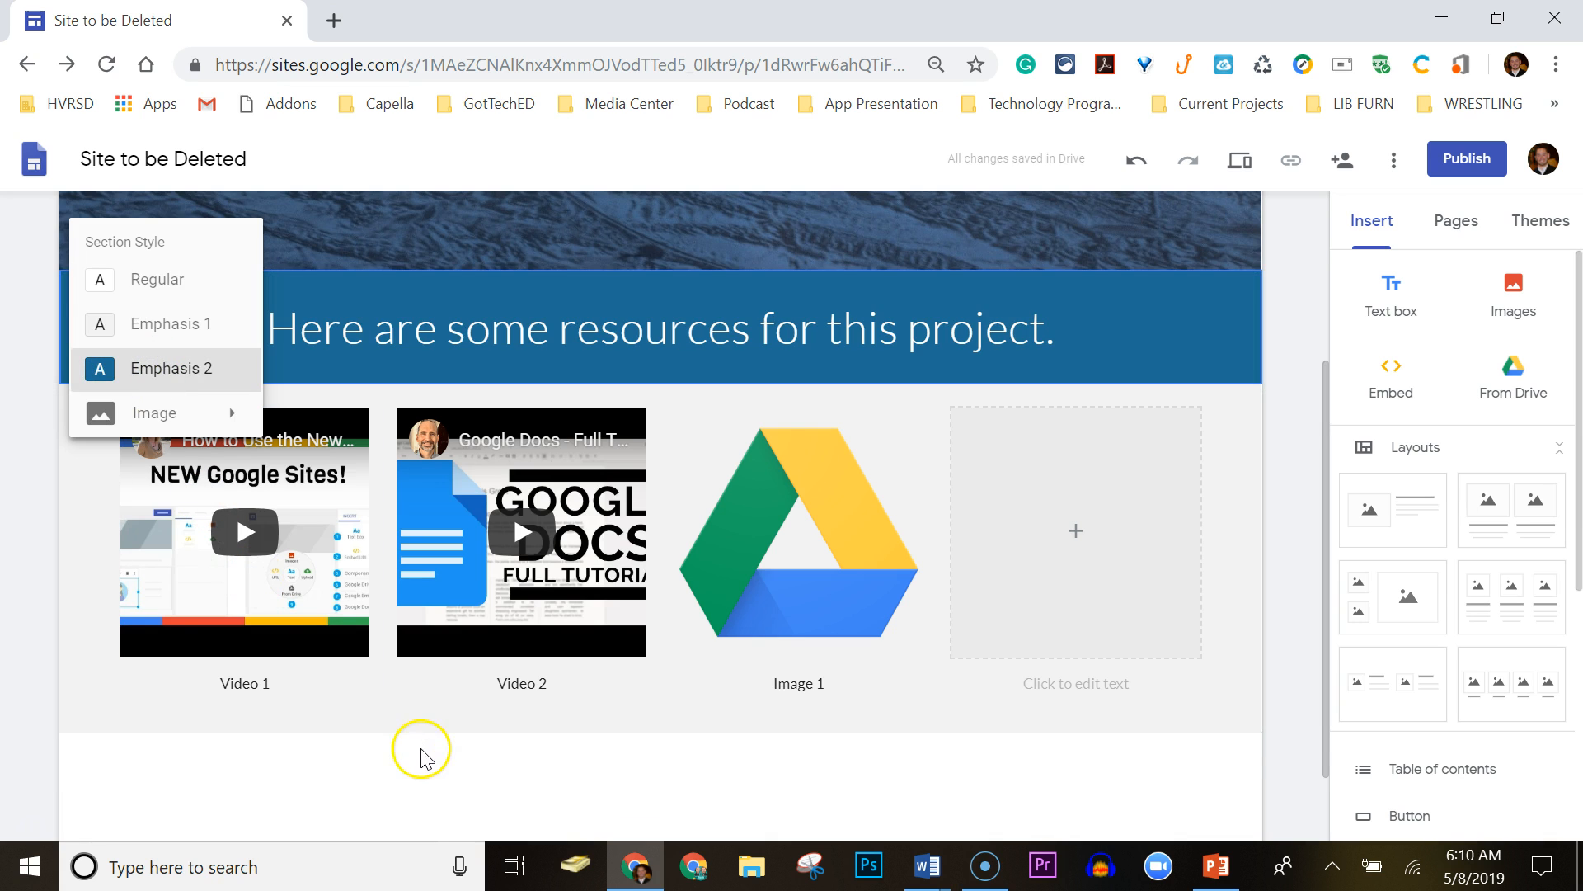
left_click(397, 763)
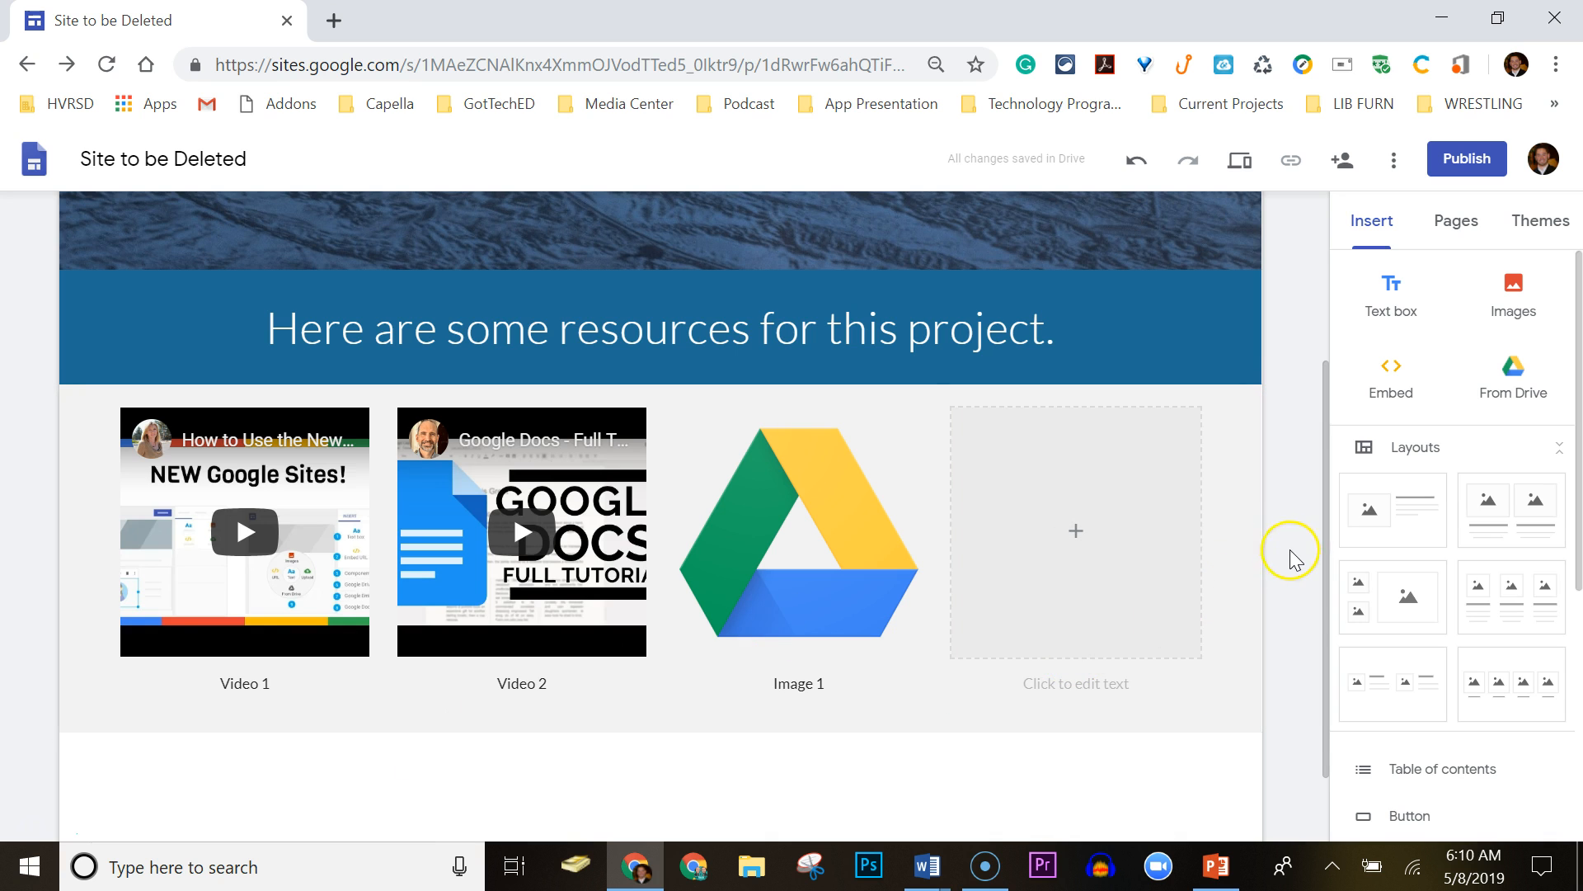
Show the site's Pages list, which contains only Home.
left_click_drag(1570, 417, 1579, 626)
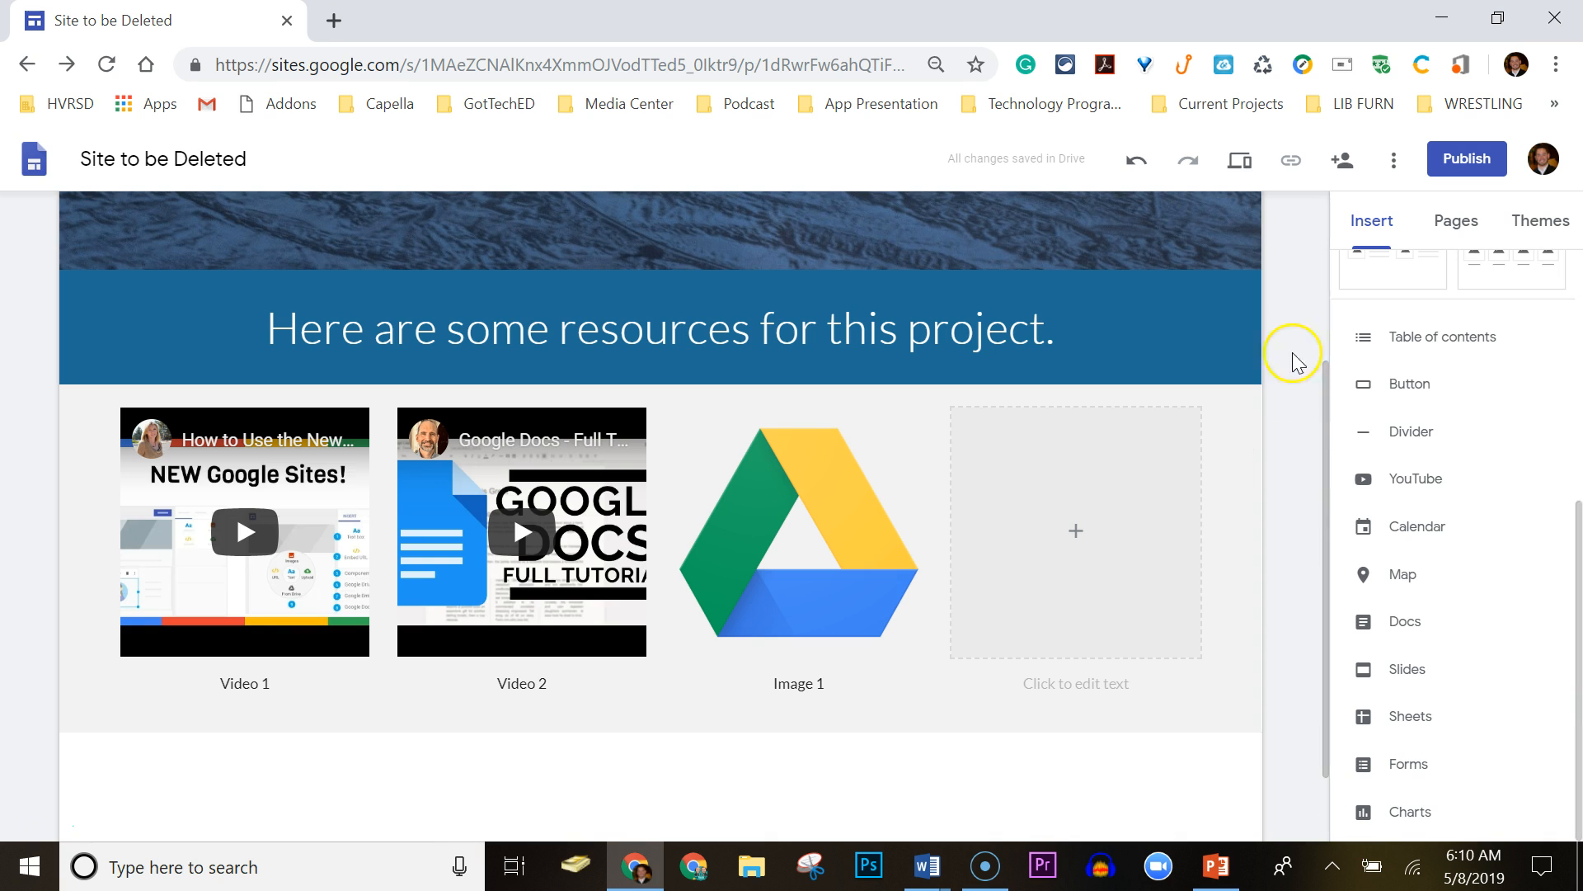
left_click_drag(1577, 631, 1569, 318)
left_click(1454, 231)
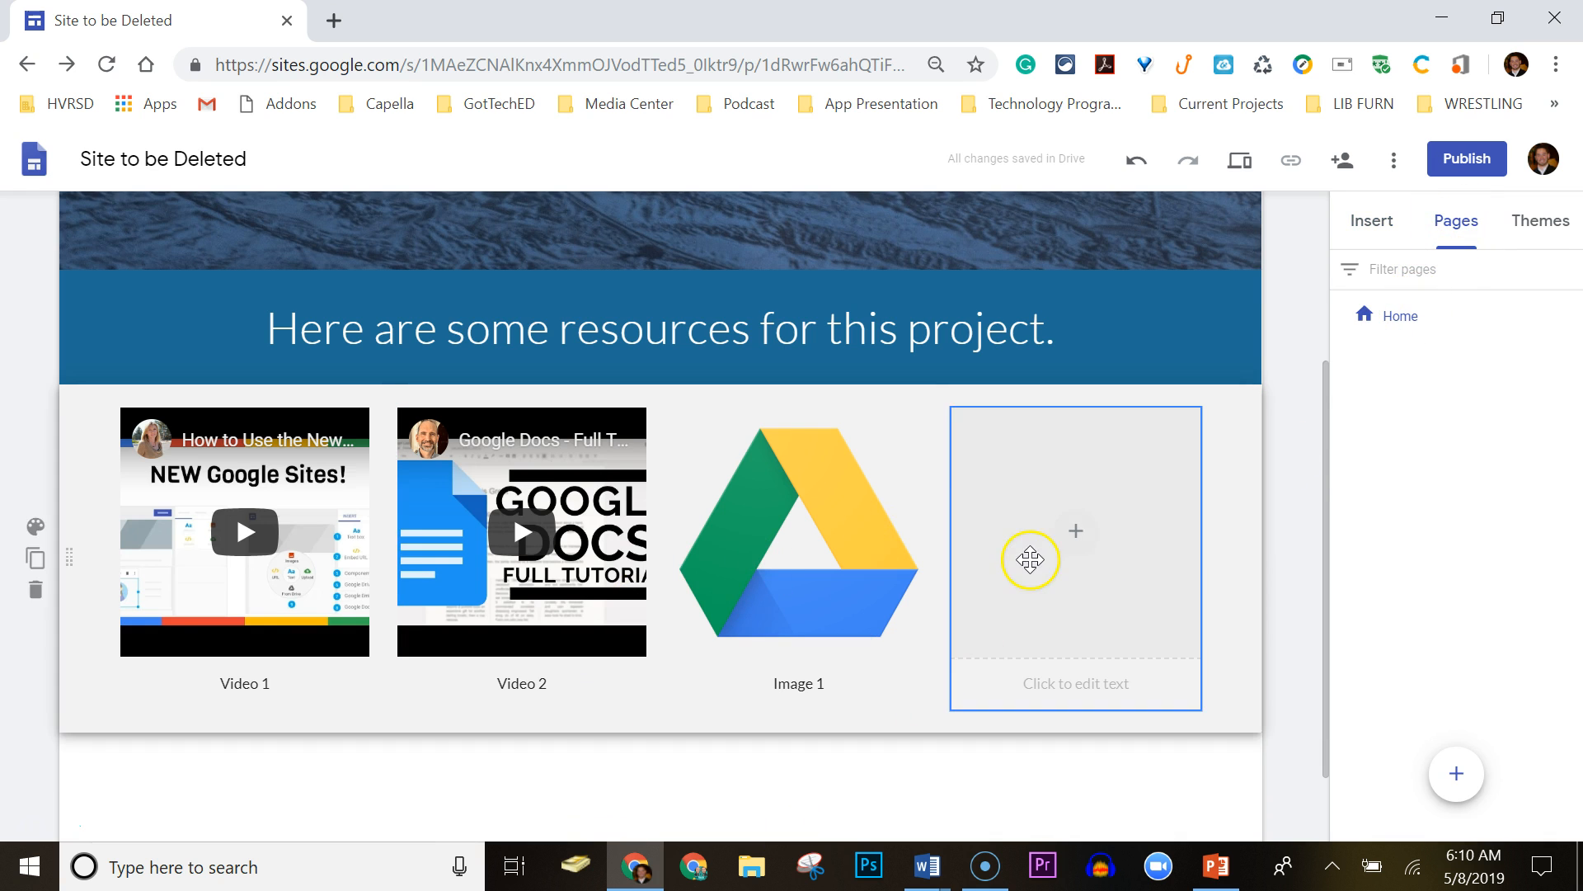
Duplicate the Home page, name the copy 'Google Docs', and select its header title.
left_click_drag(1319, 463, 1327, 362)
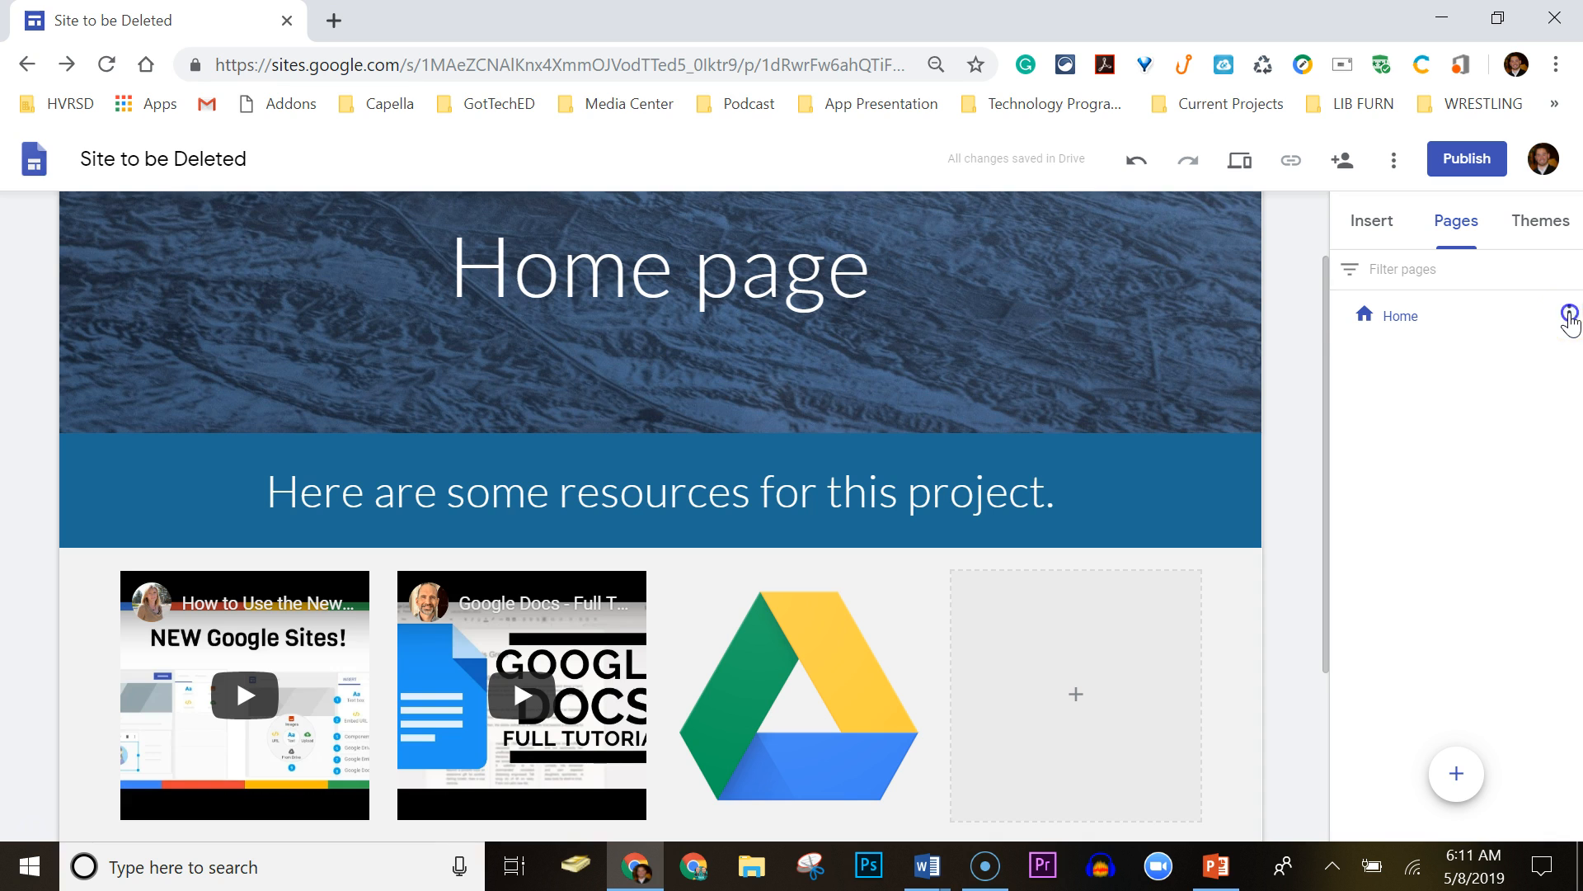
left_click(1569, 314)
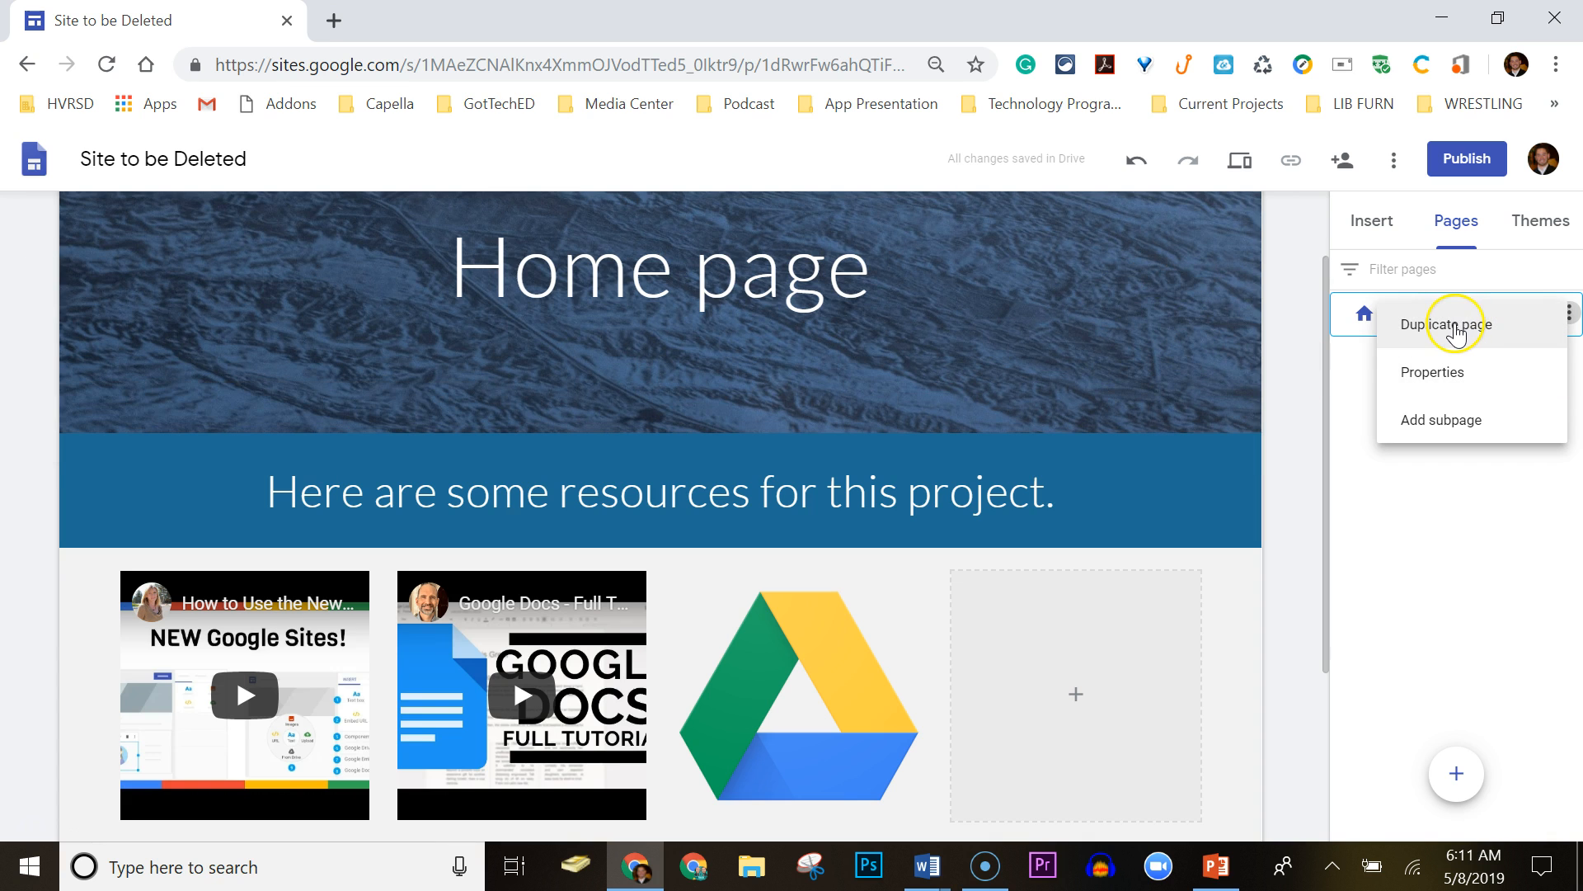
left_click(1456, 327)
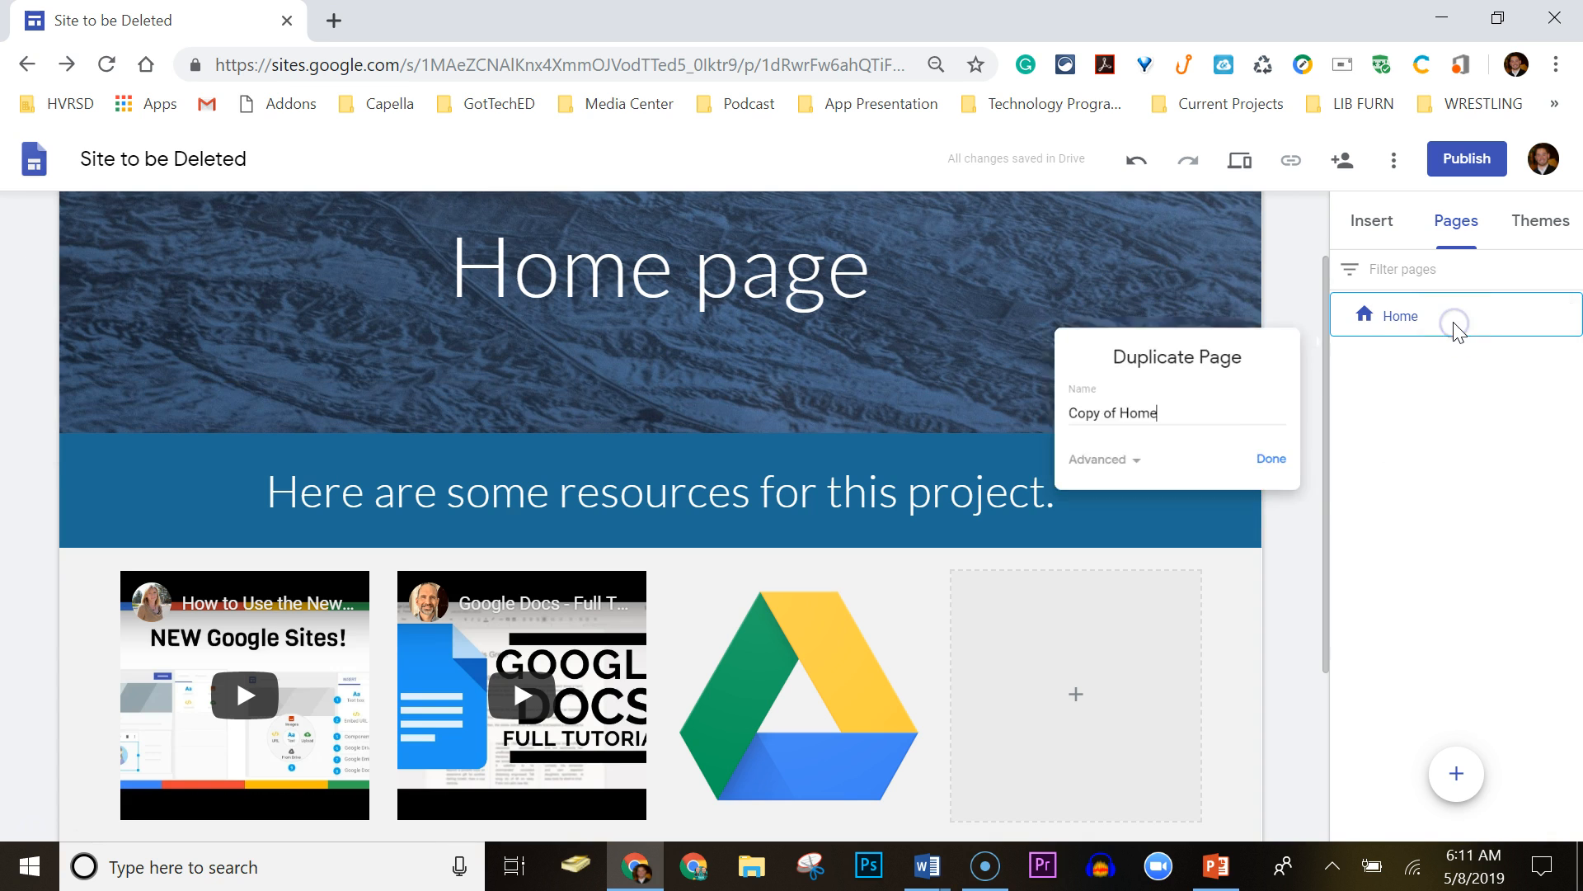
left_click_drag(1131, 414, 967, 428)
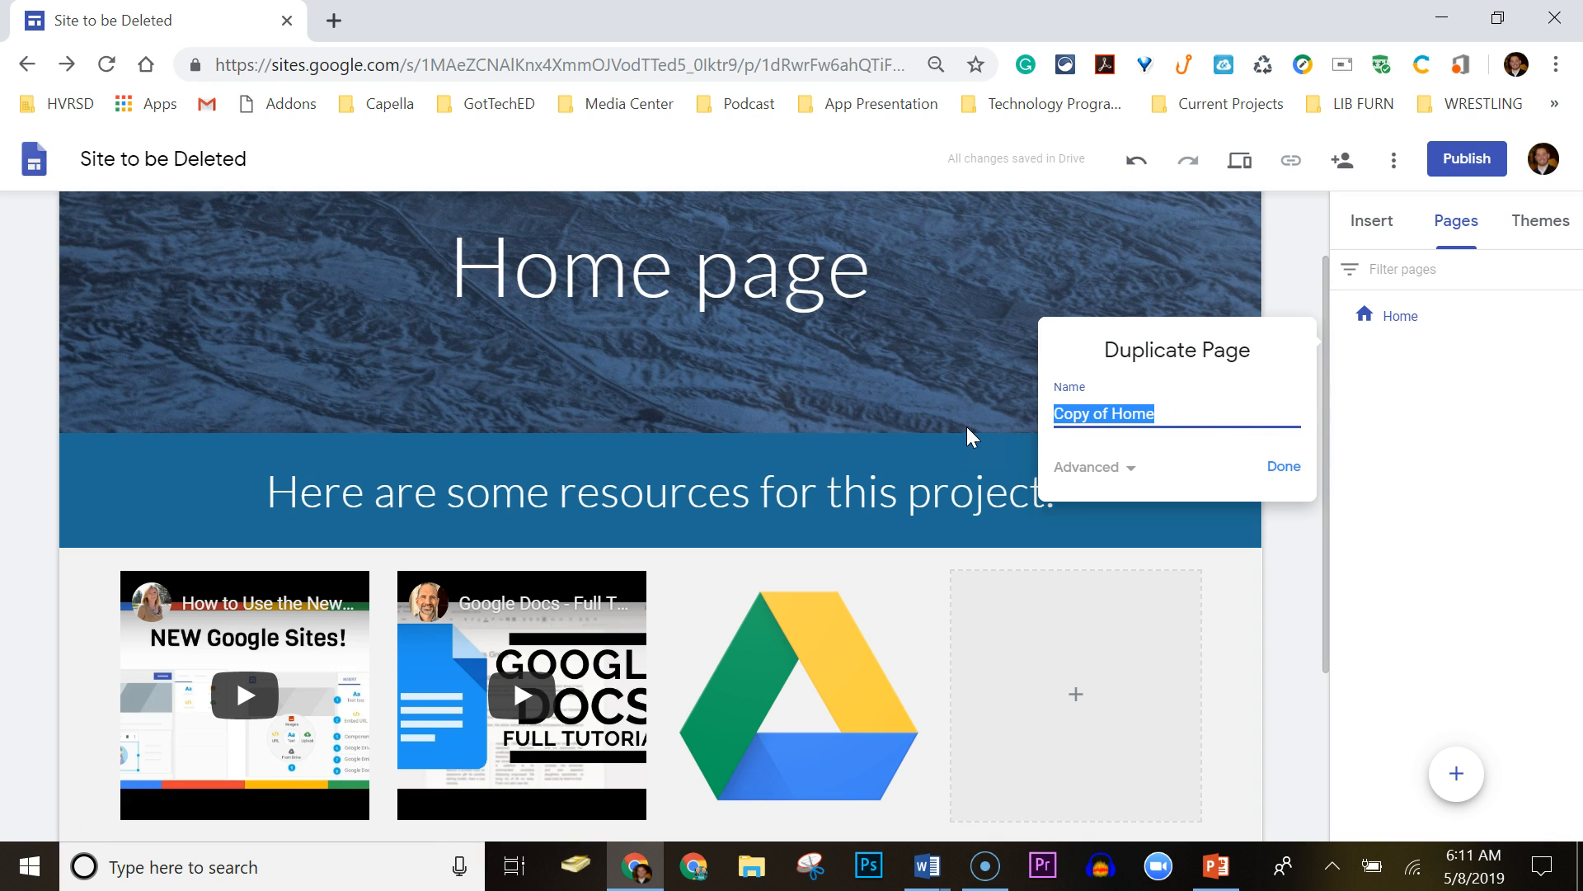
type("Google Do")
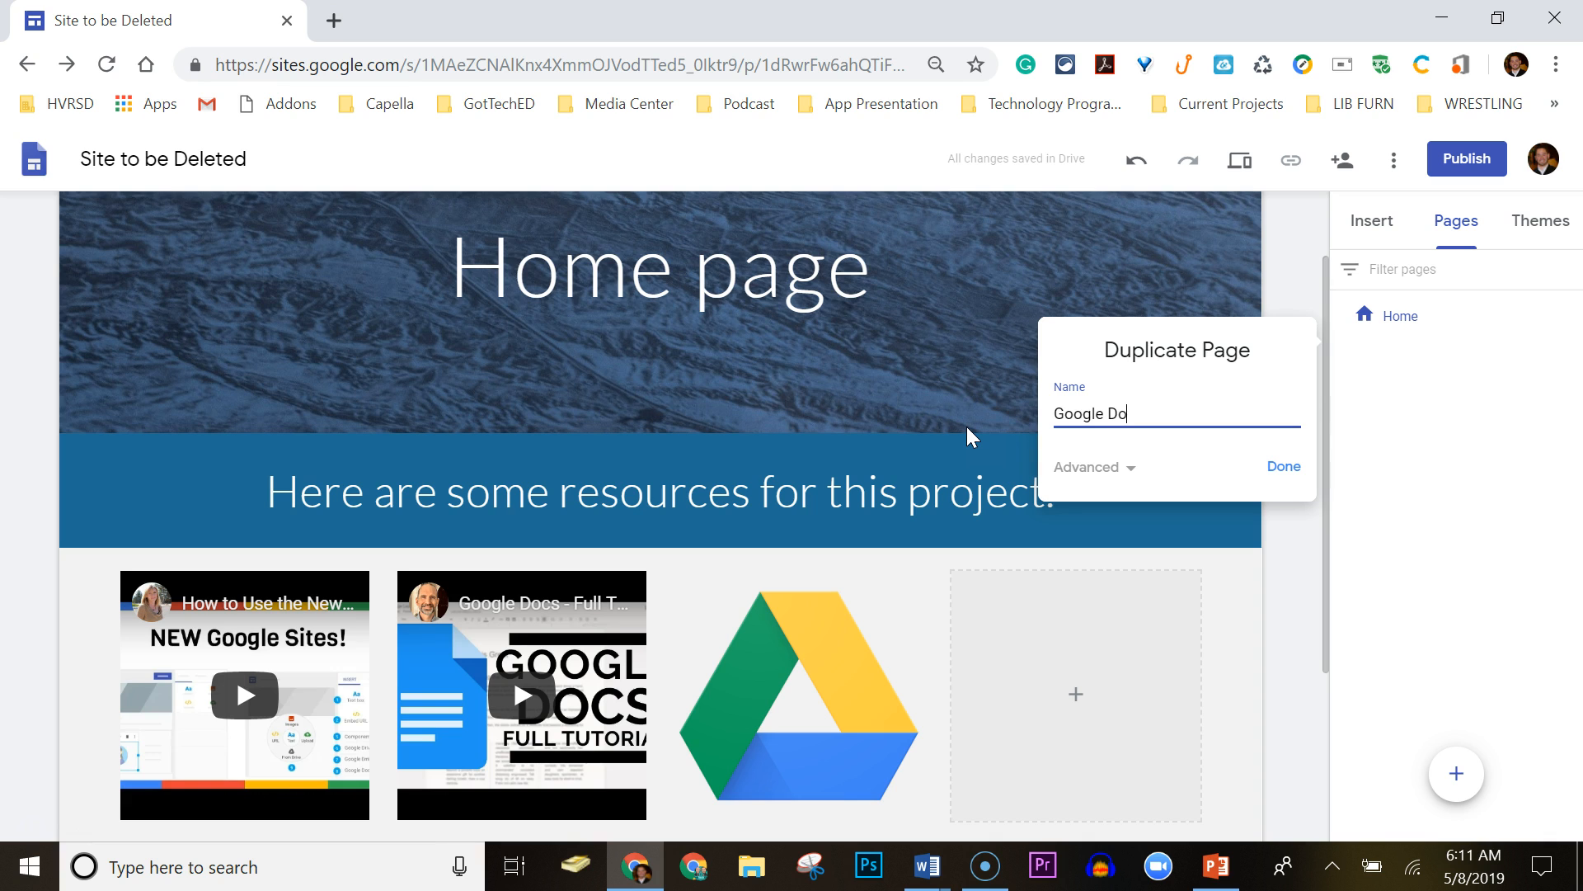
left_click(1280, 468)
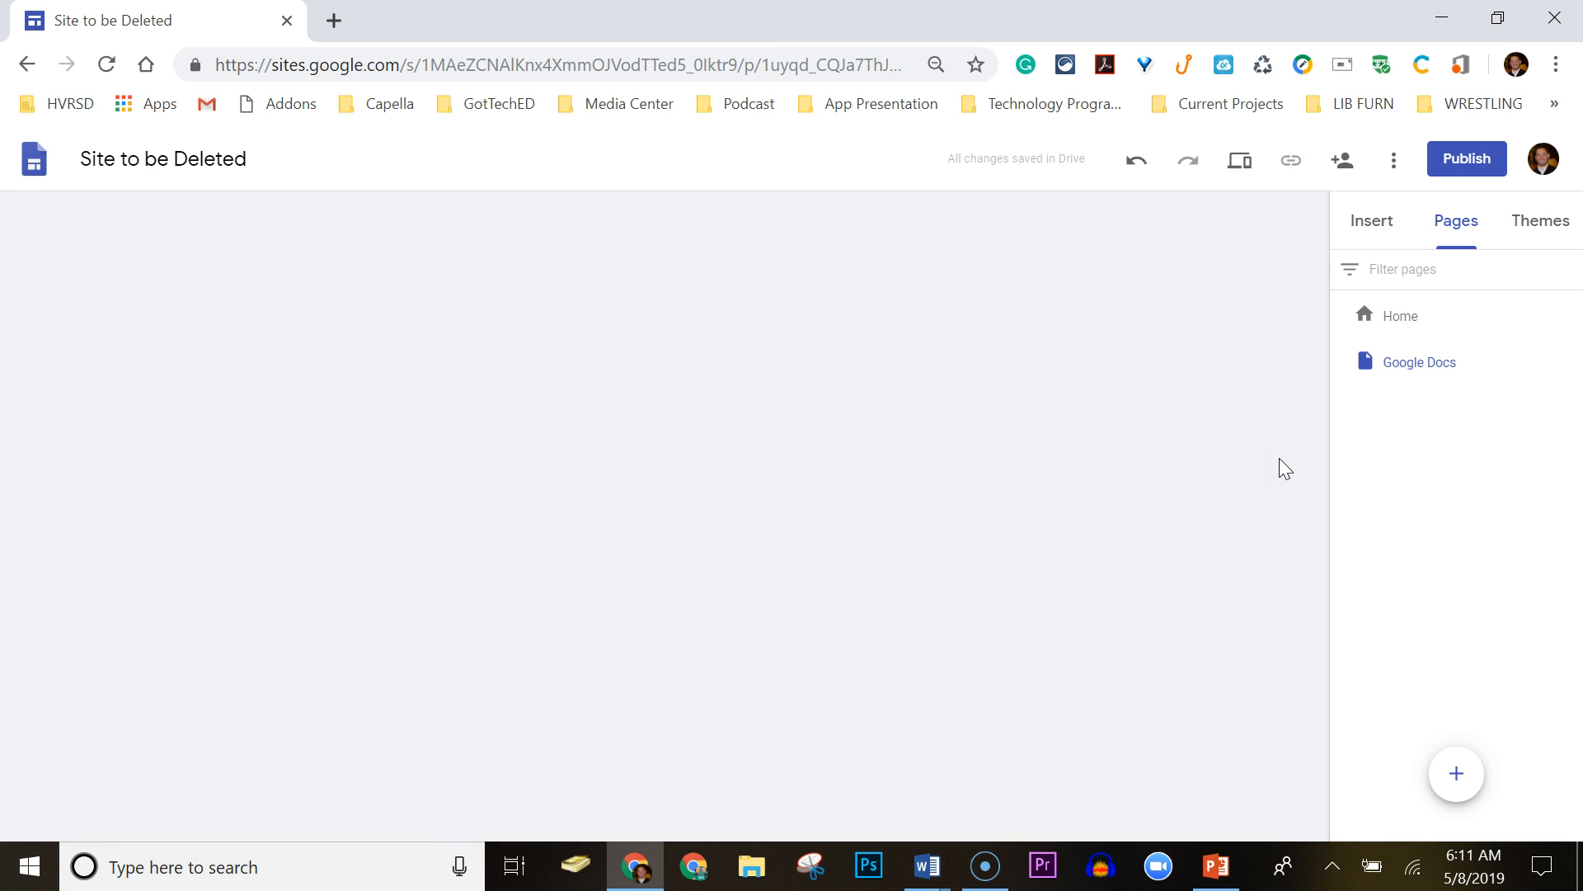
left_click(1140, 458)
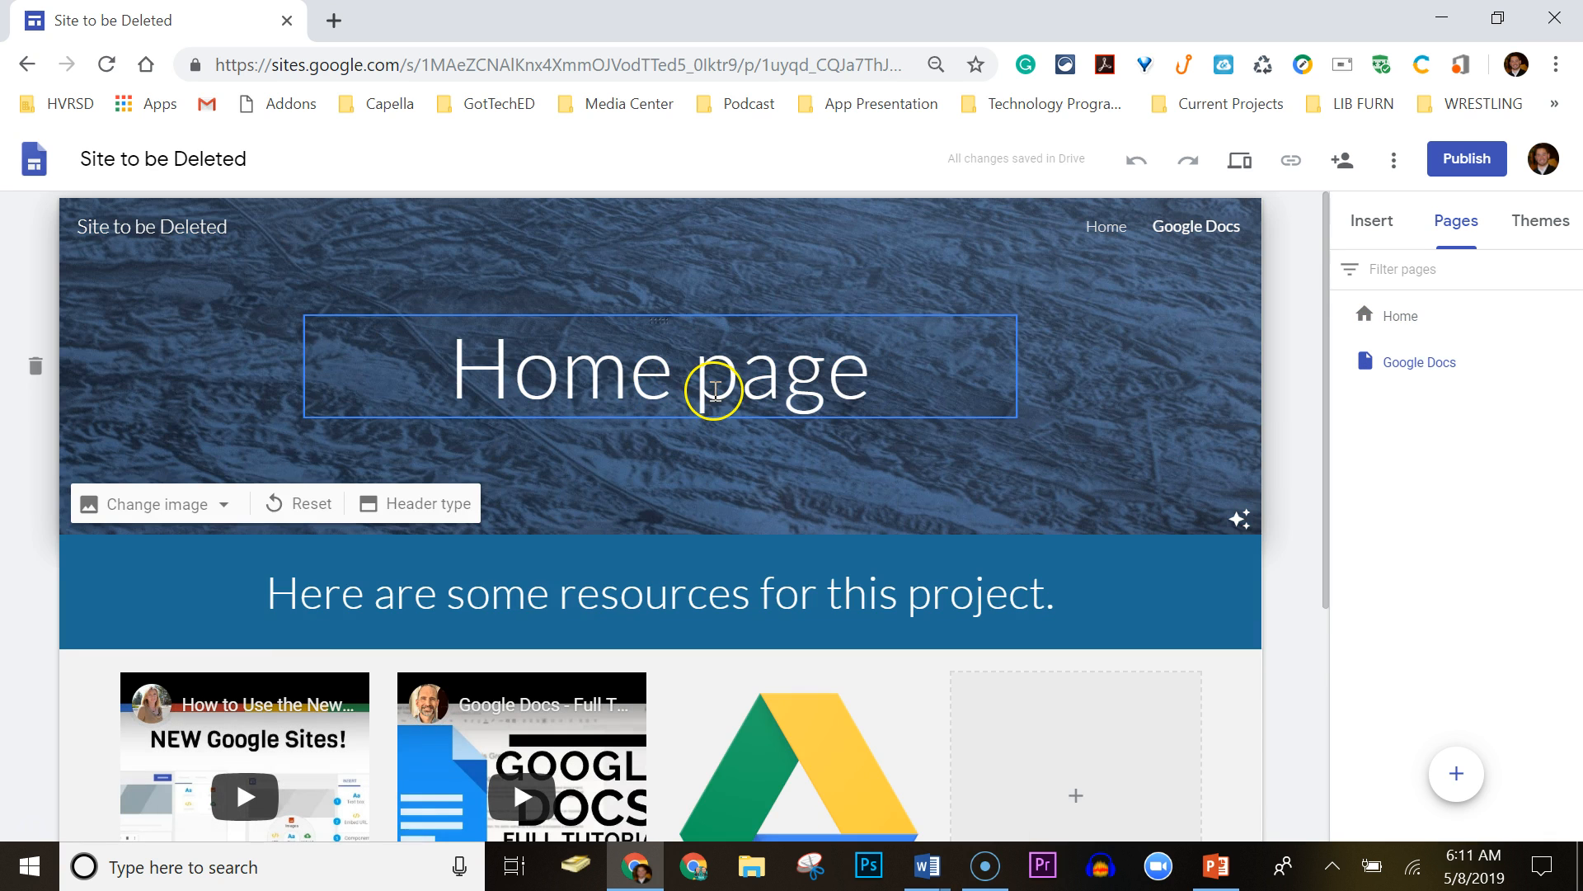
Retitle the header 'Google Docs' and delete the videos-and-image section.
left_click_drag(870, 388, 361, 389)
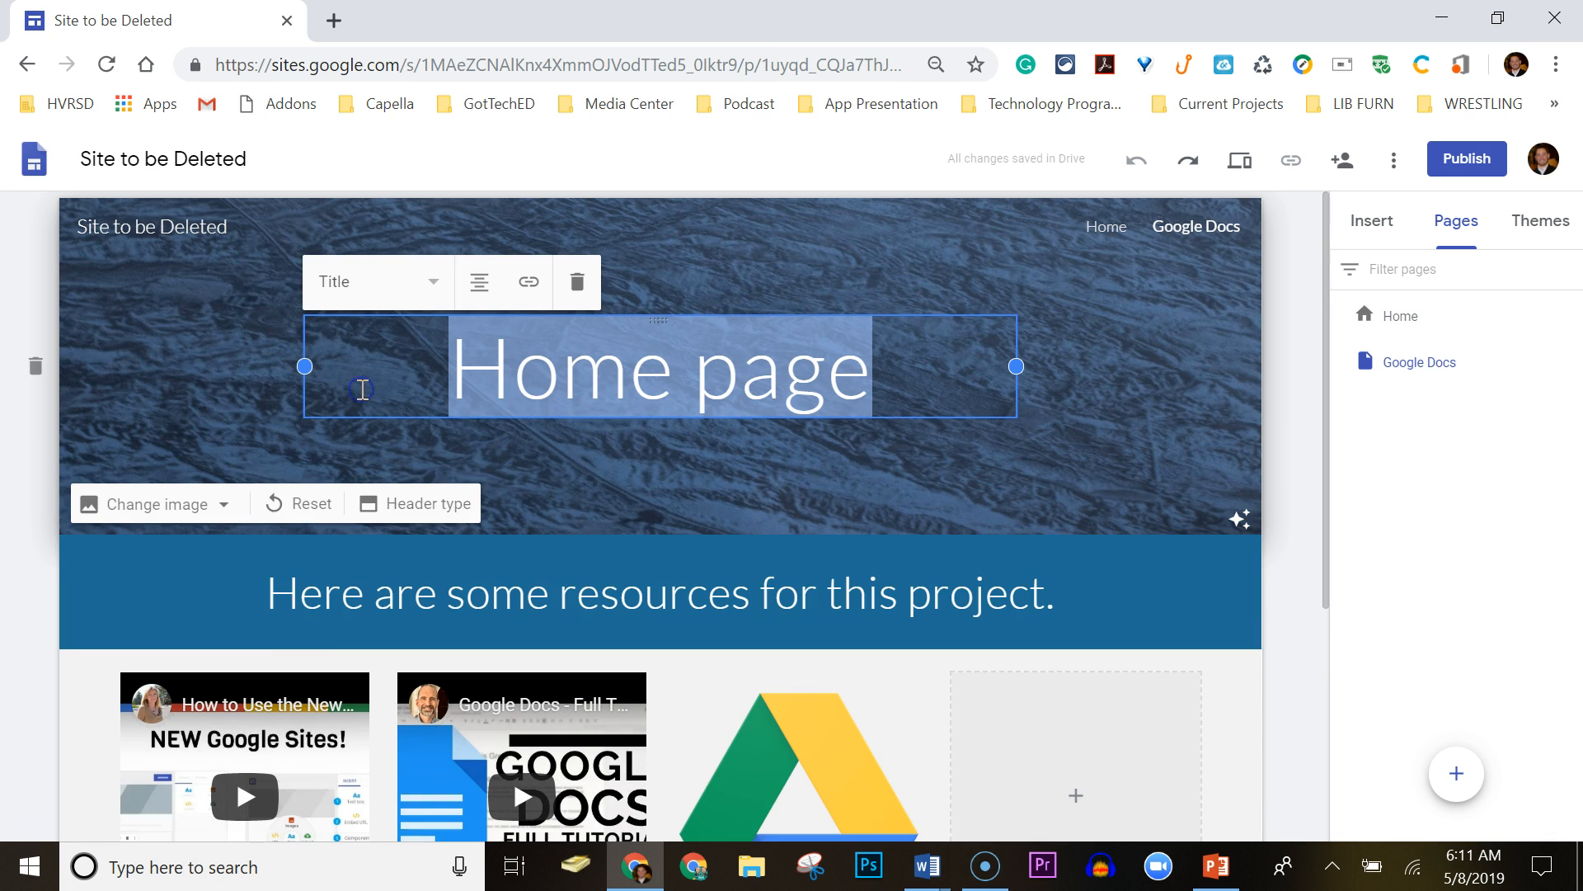
type("Google Doc")
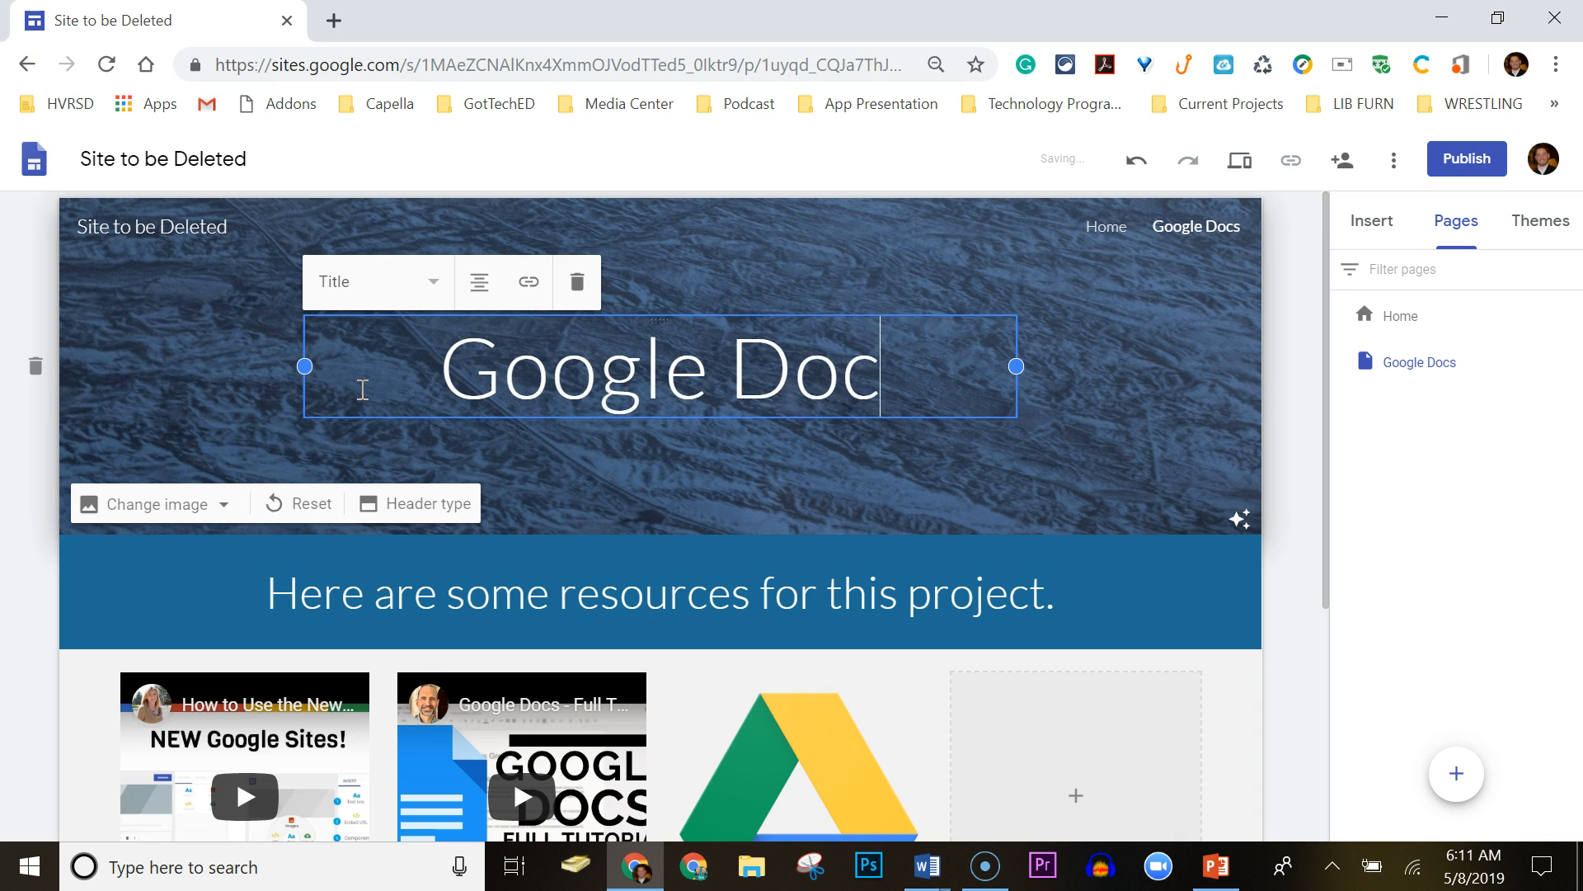
type("s")
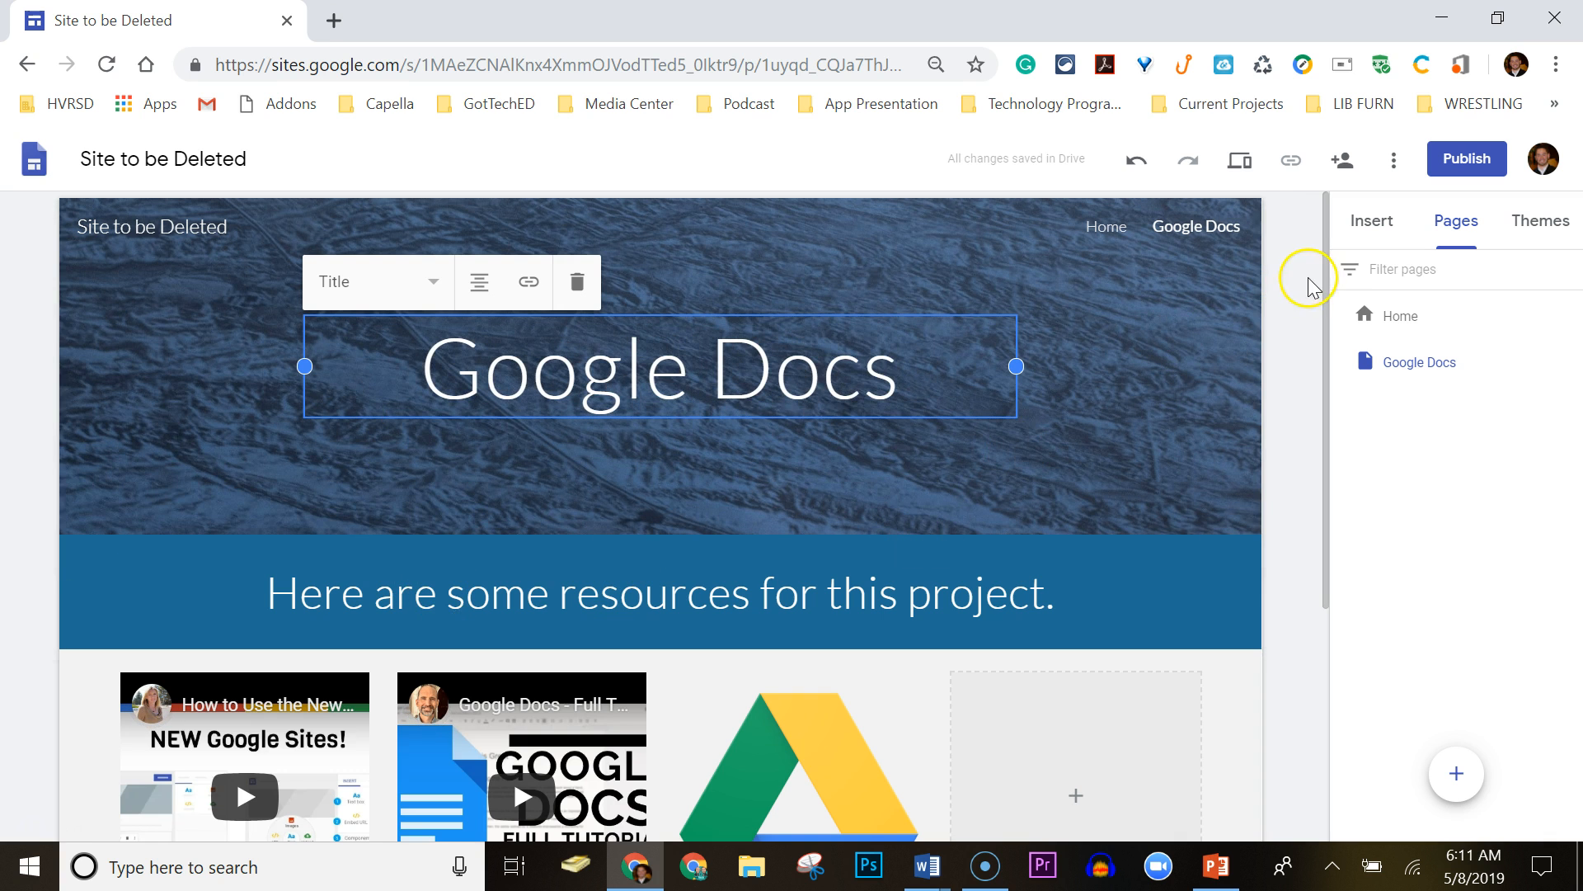
left_click_drag(1323, 285, 1321, 487)
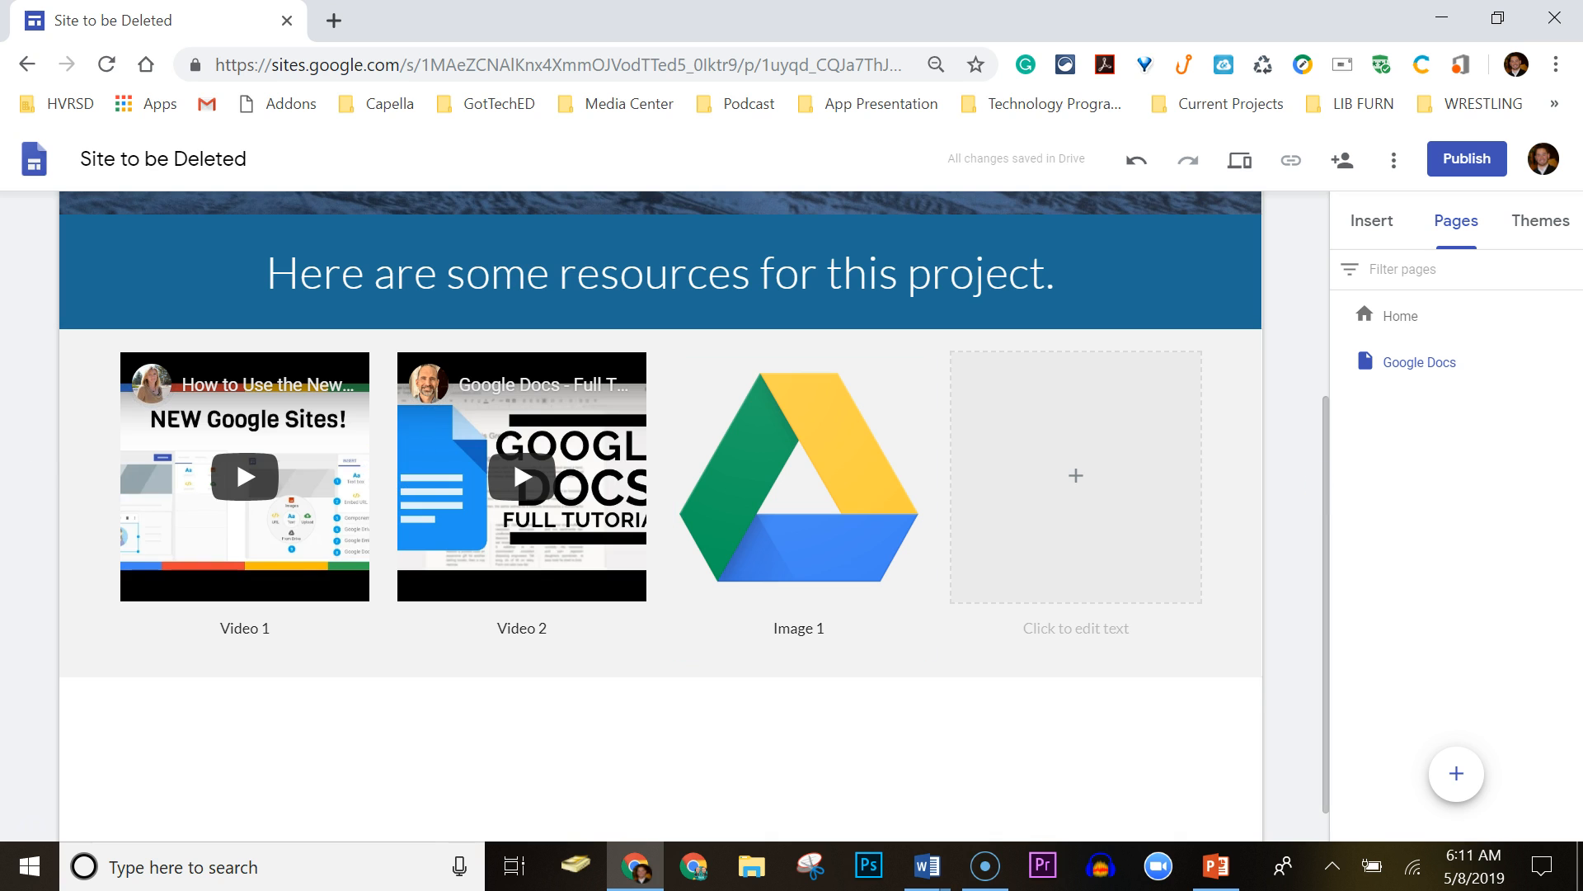
left_click(36, 534)
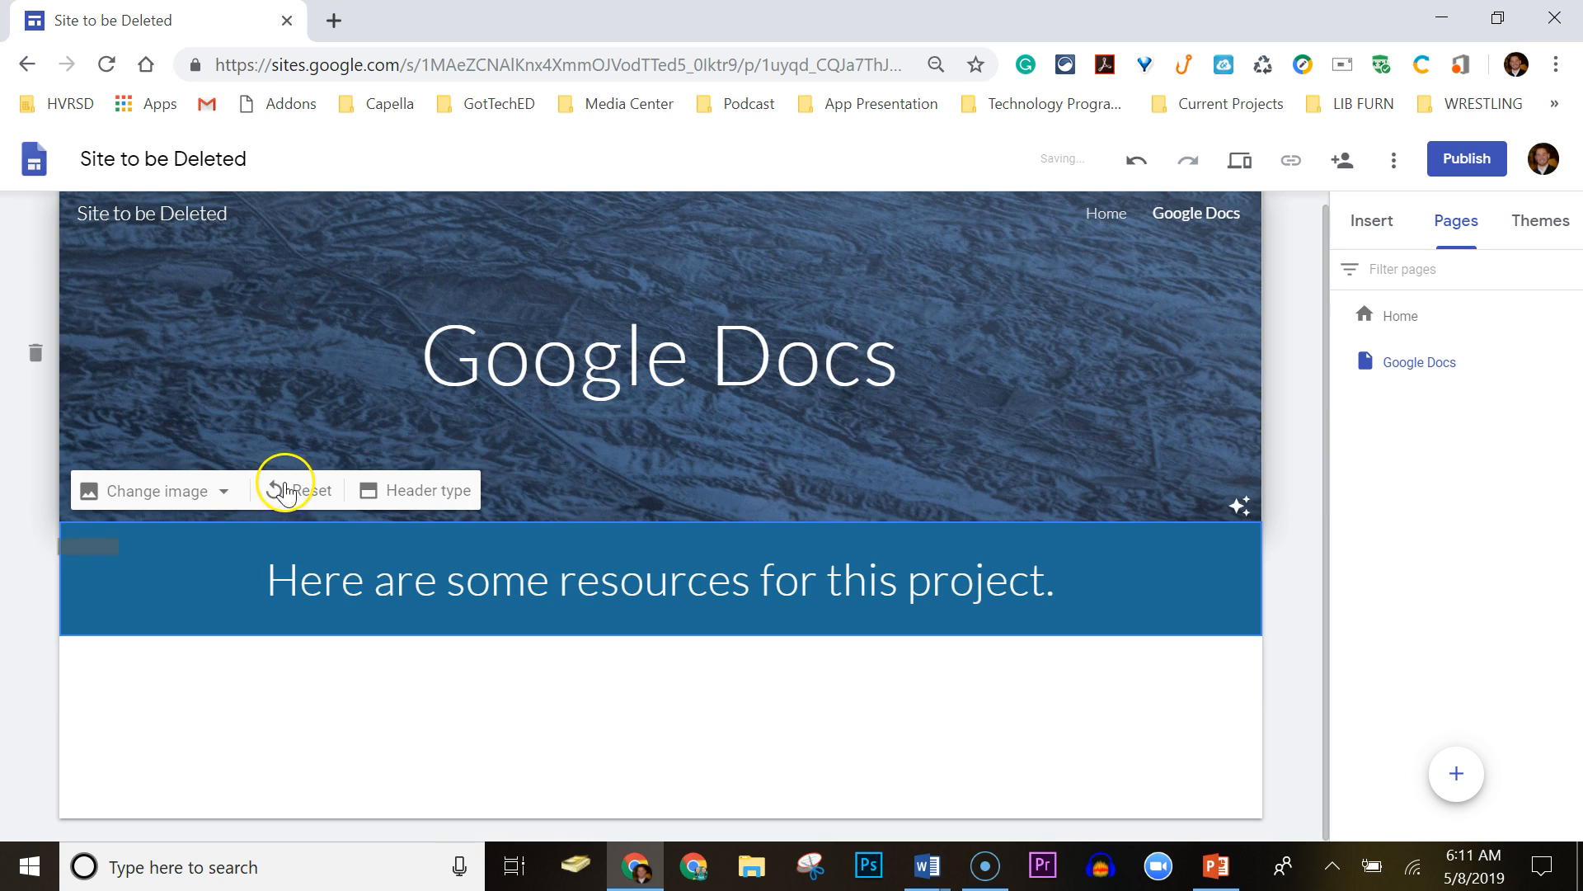
Insert the layout with two small boxes and one large box.
left_click(1372, 220)
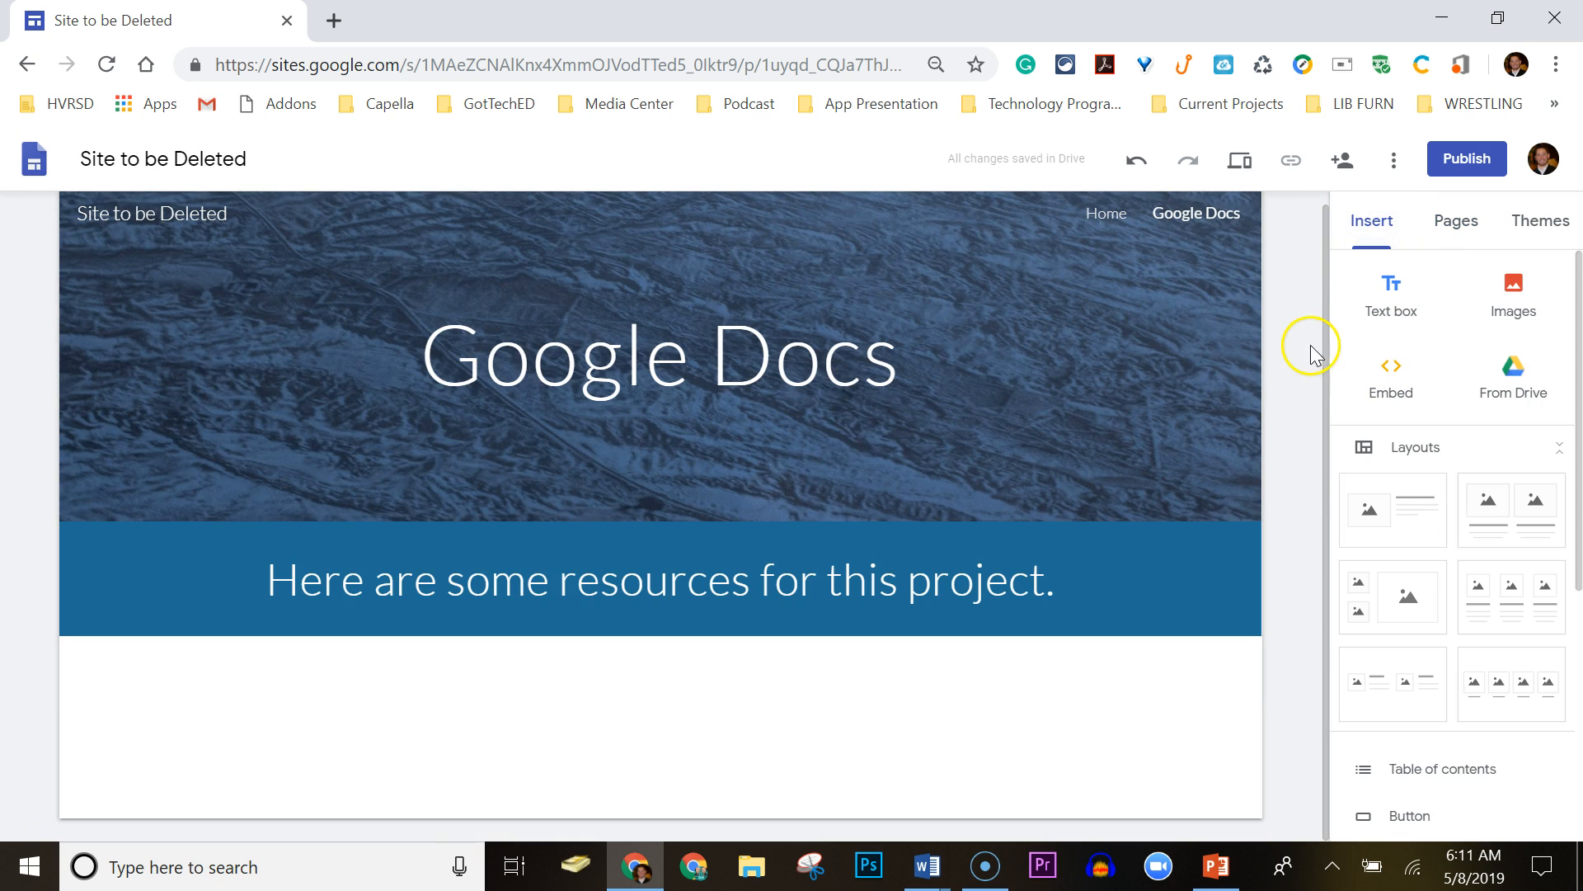
left_click_drag(1580, 291, 1578, 339)
left_click(1411, 474)
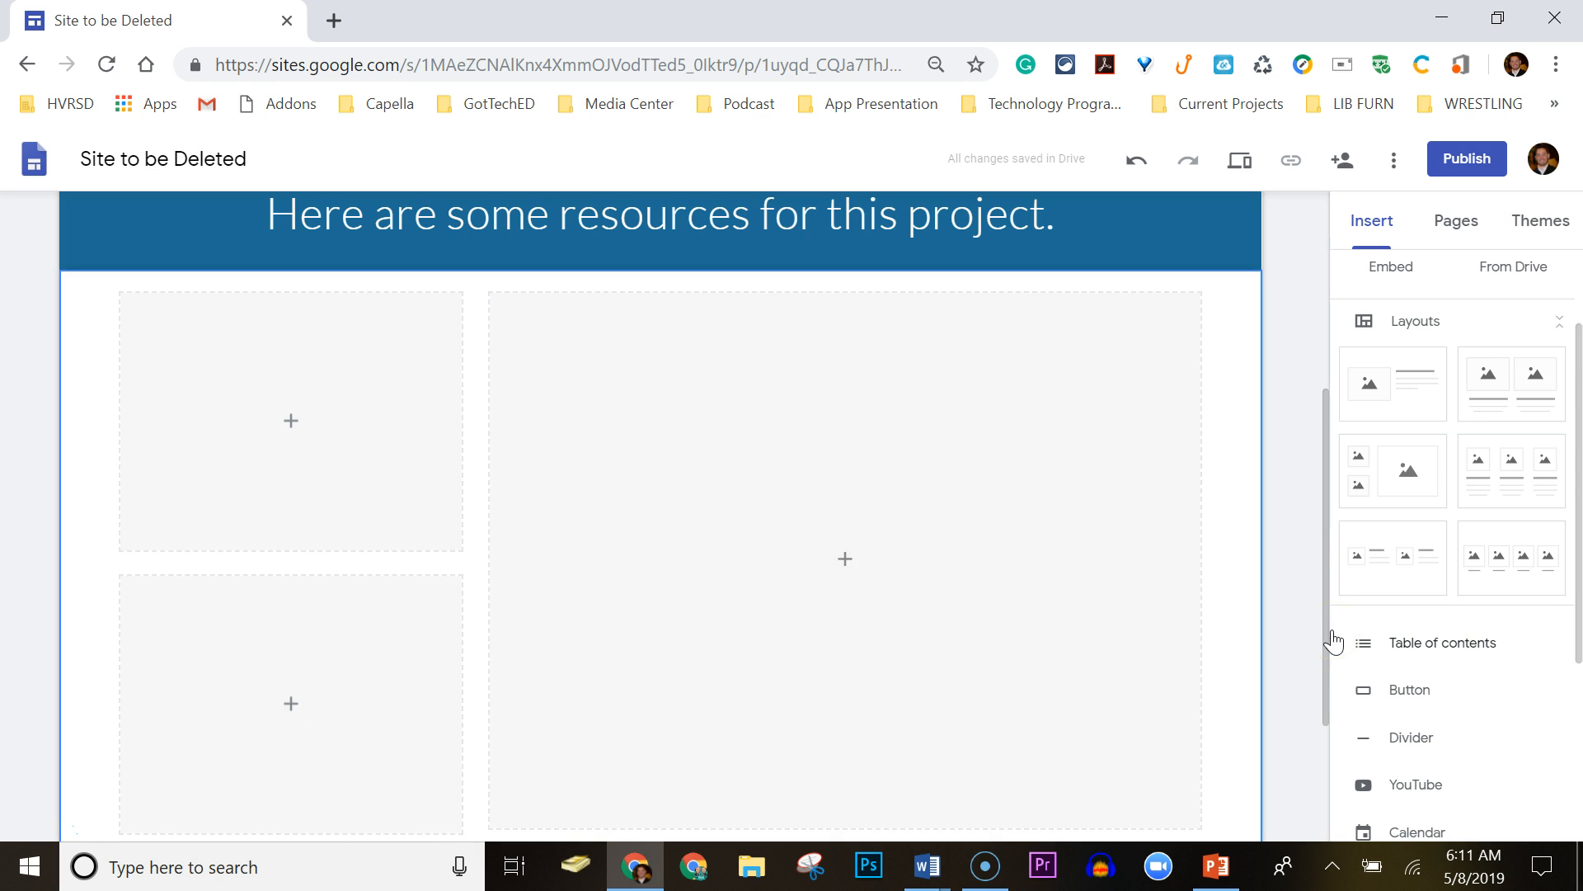
left_click(1454, 225)
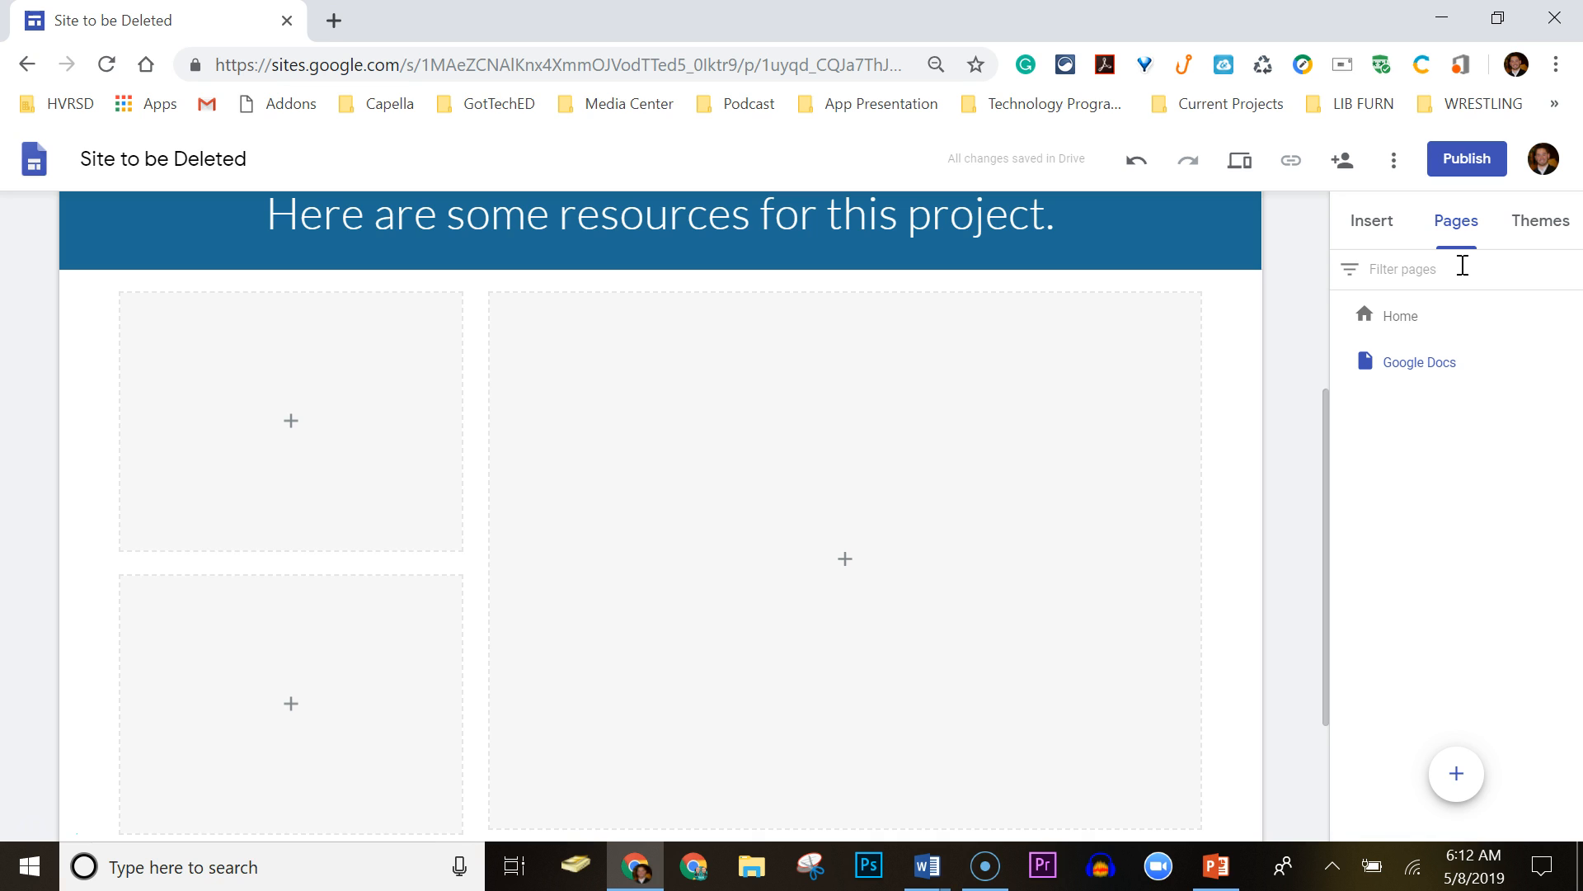
Hide the Google Docs page from the site navigation.
mouse_move(1423, 362)
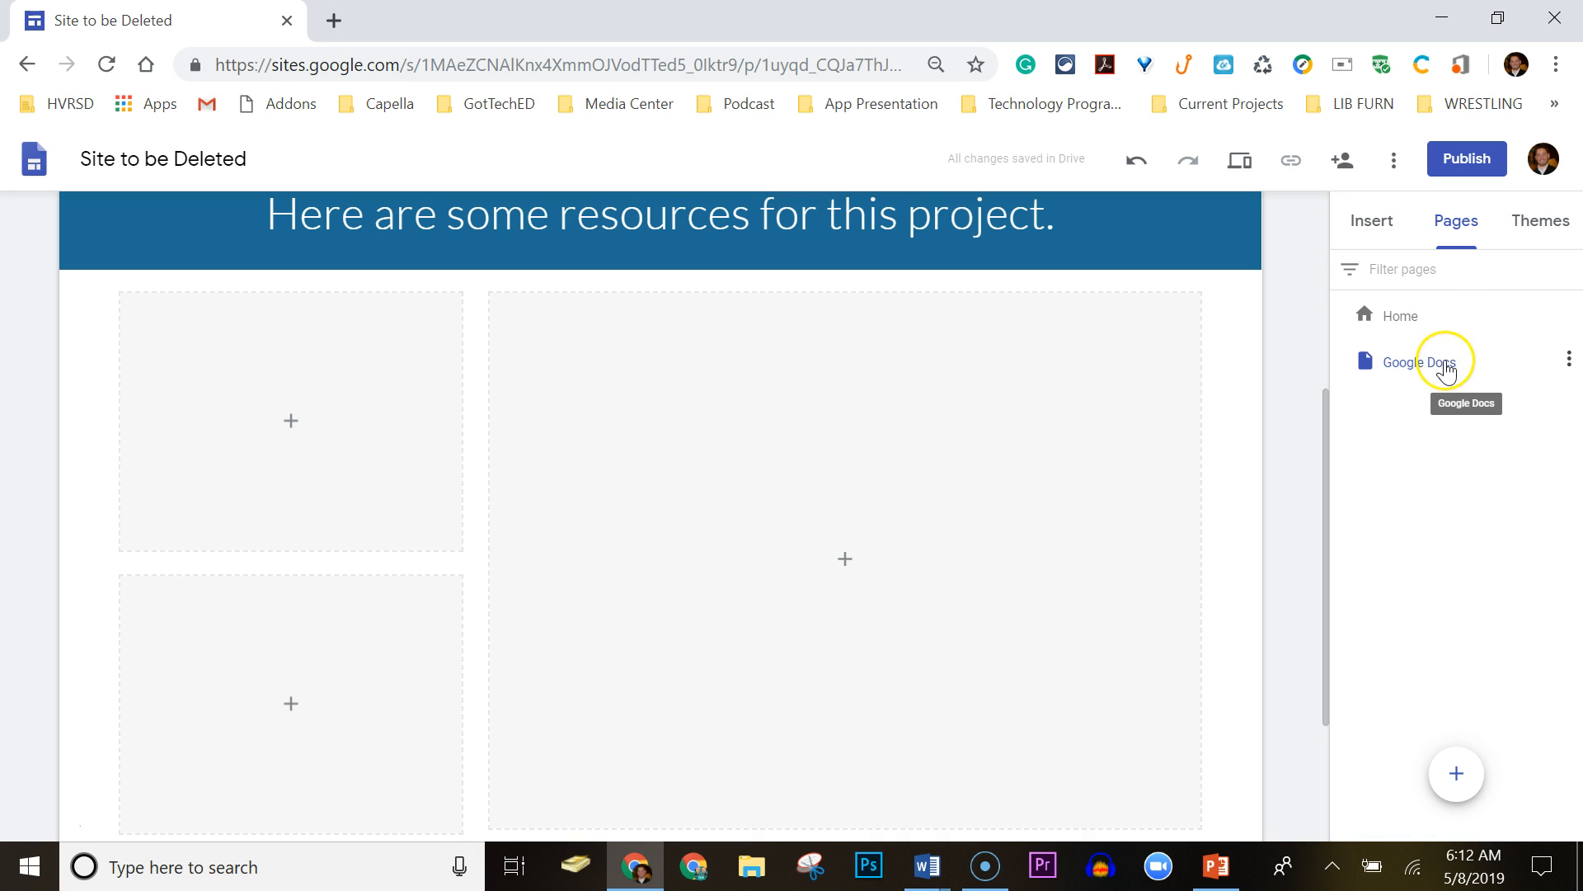
right_click(1568, 361)
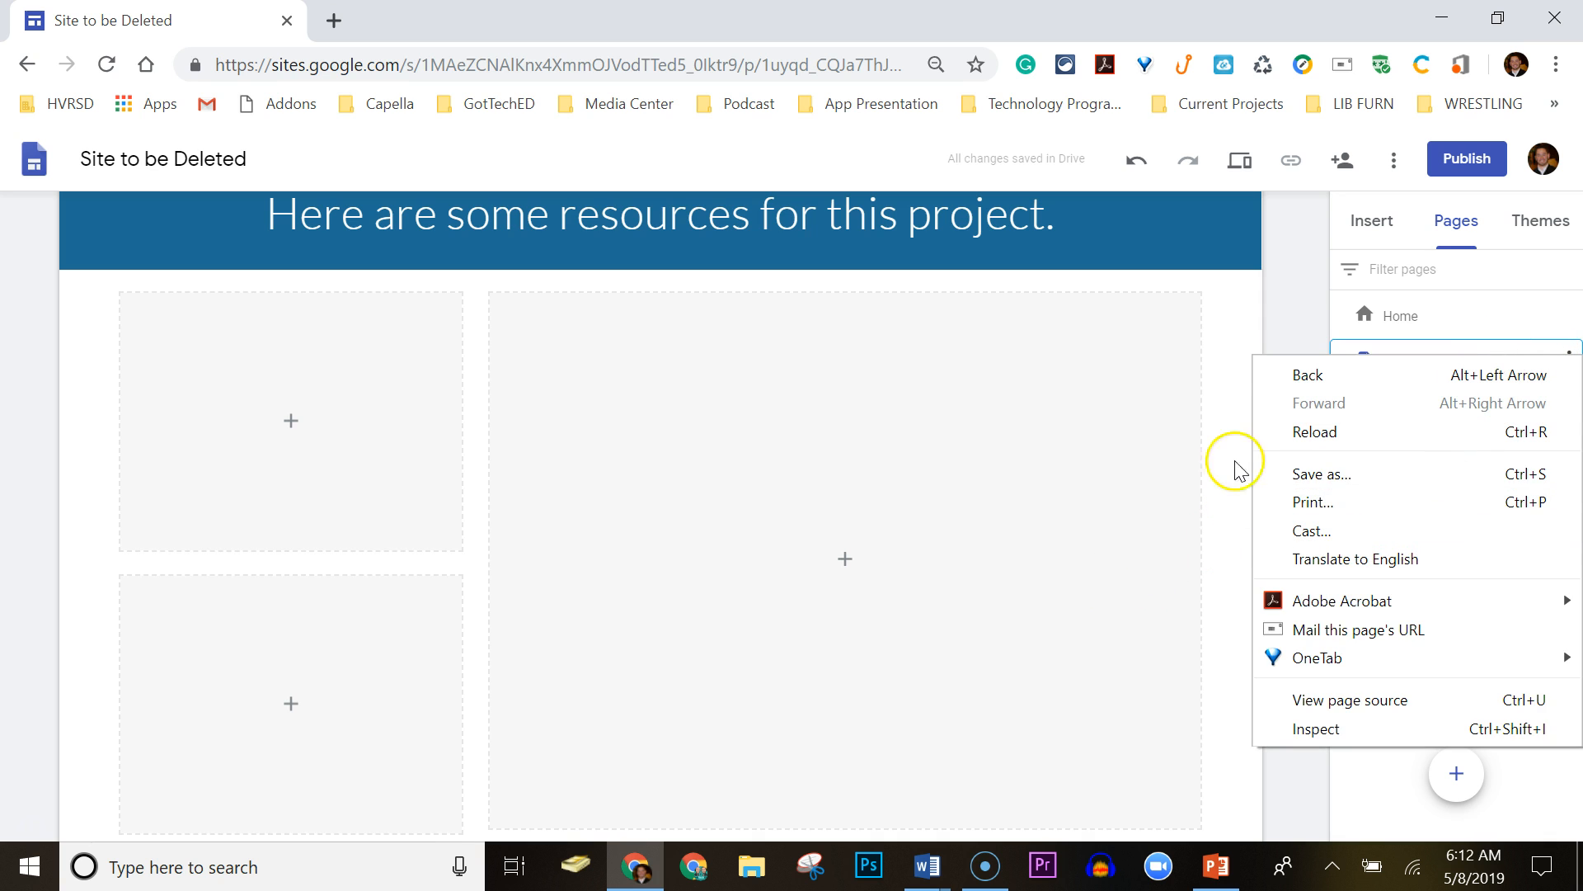
left_click(1302, 280)
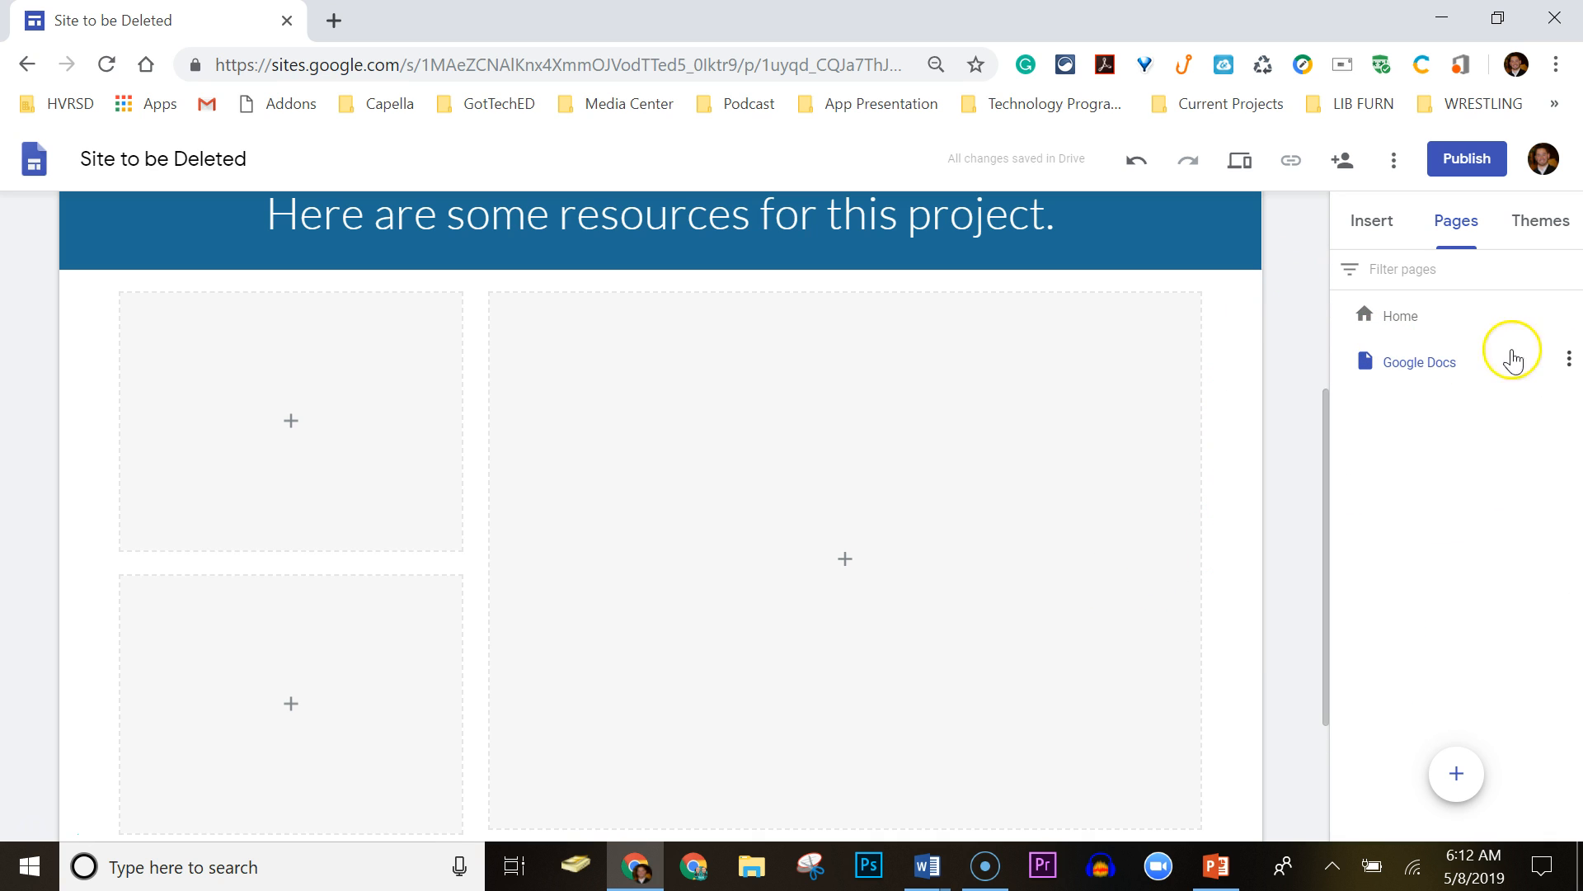
left_click(1569, 361)
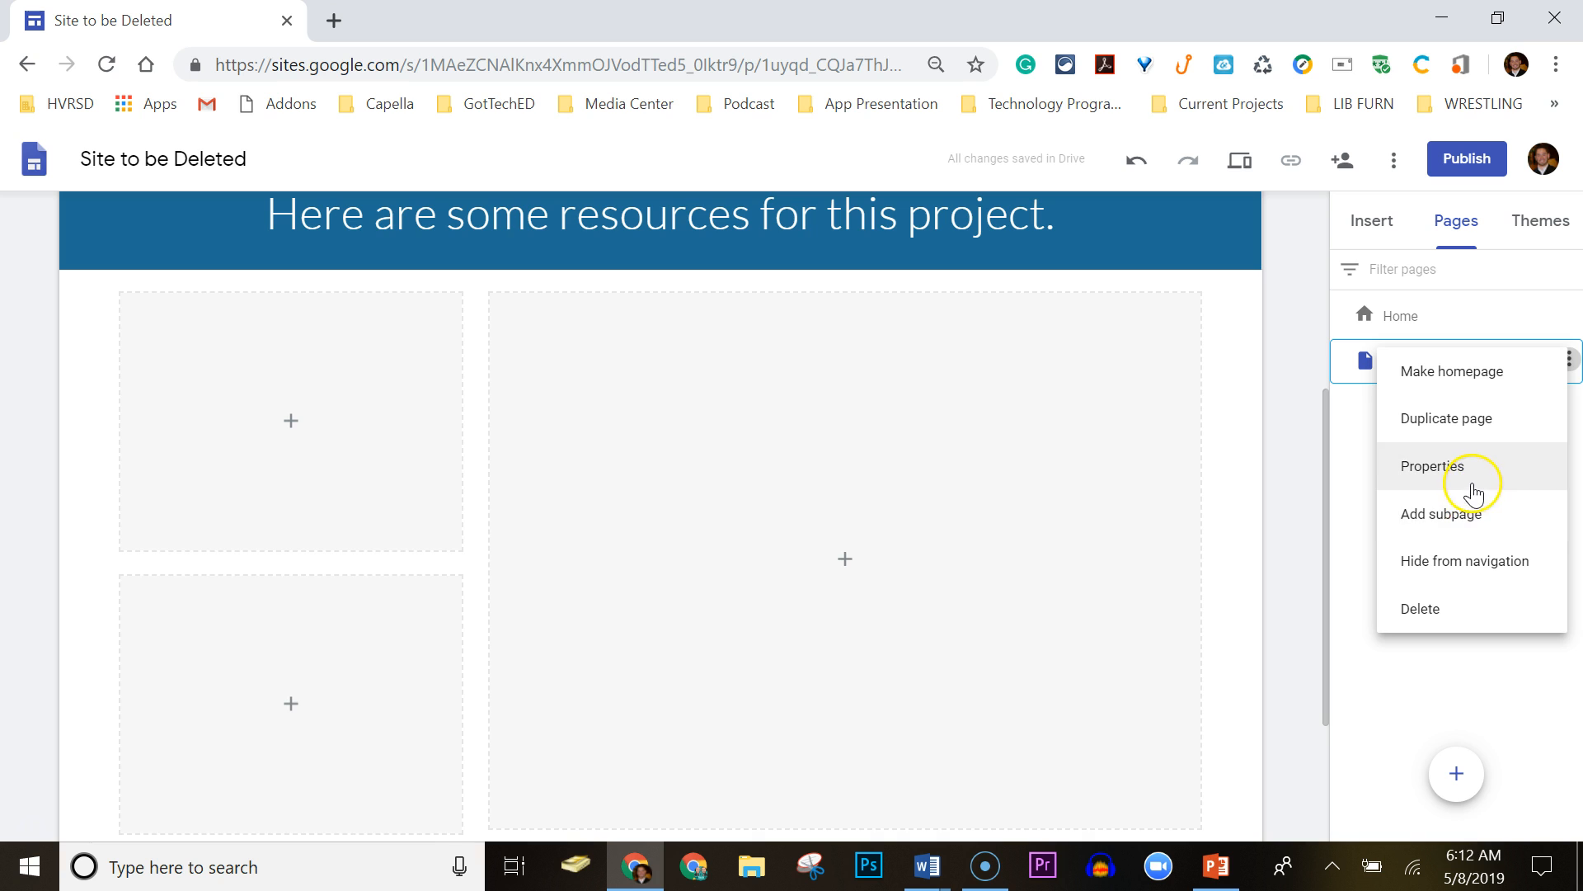
left_click(1463, 570)
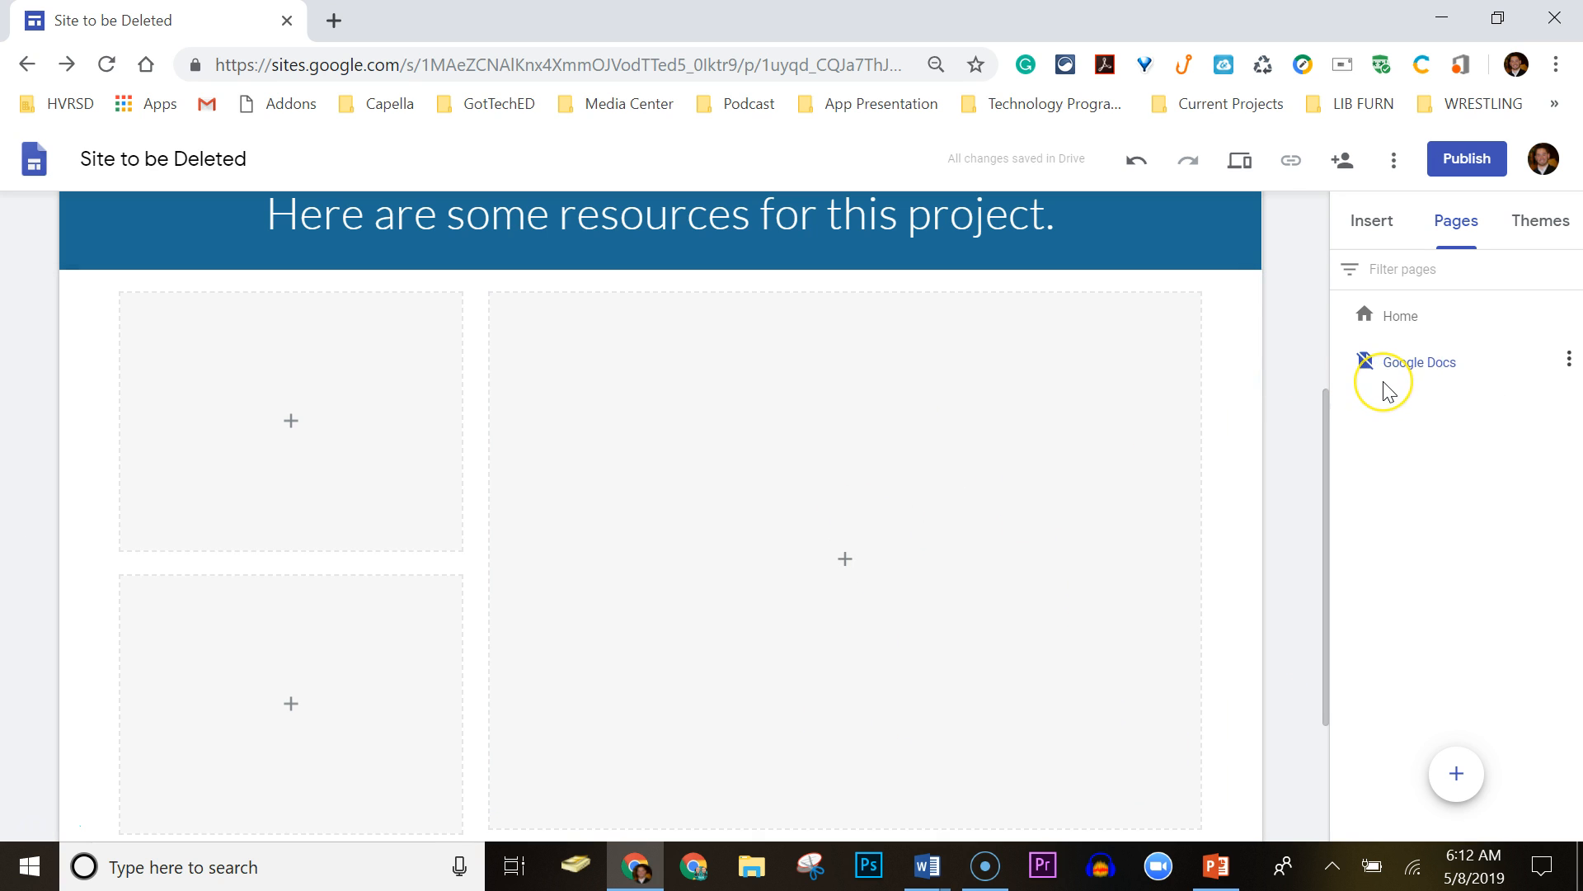
Show the Google Docs page in navigation again and return to the Home page.
left_click(1568, 362)
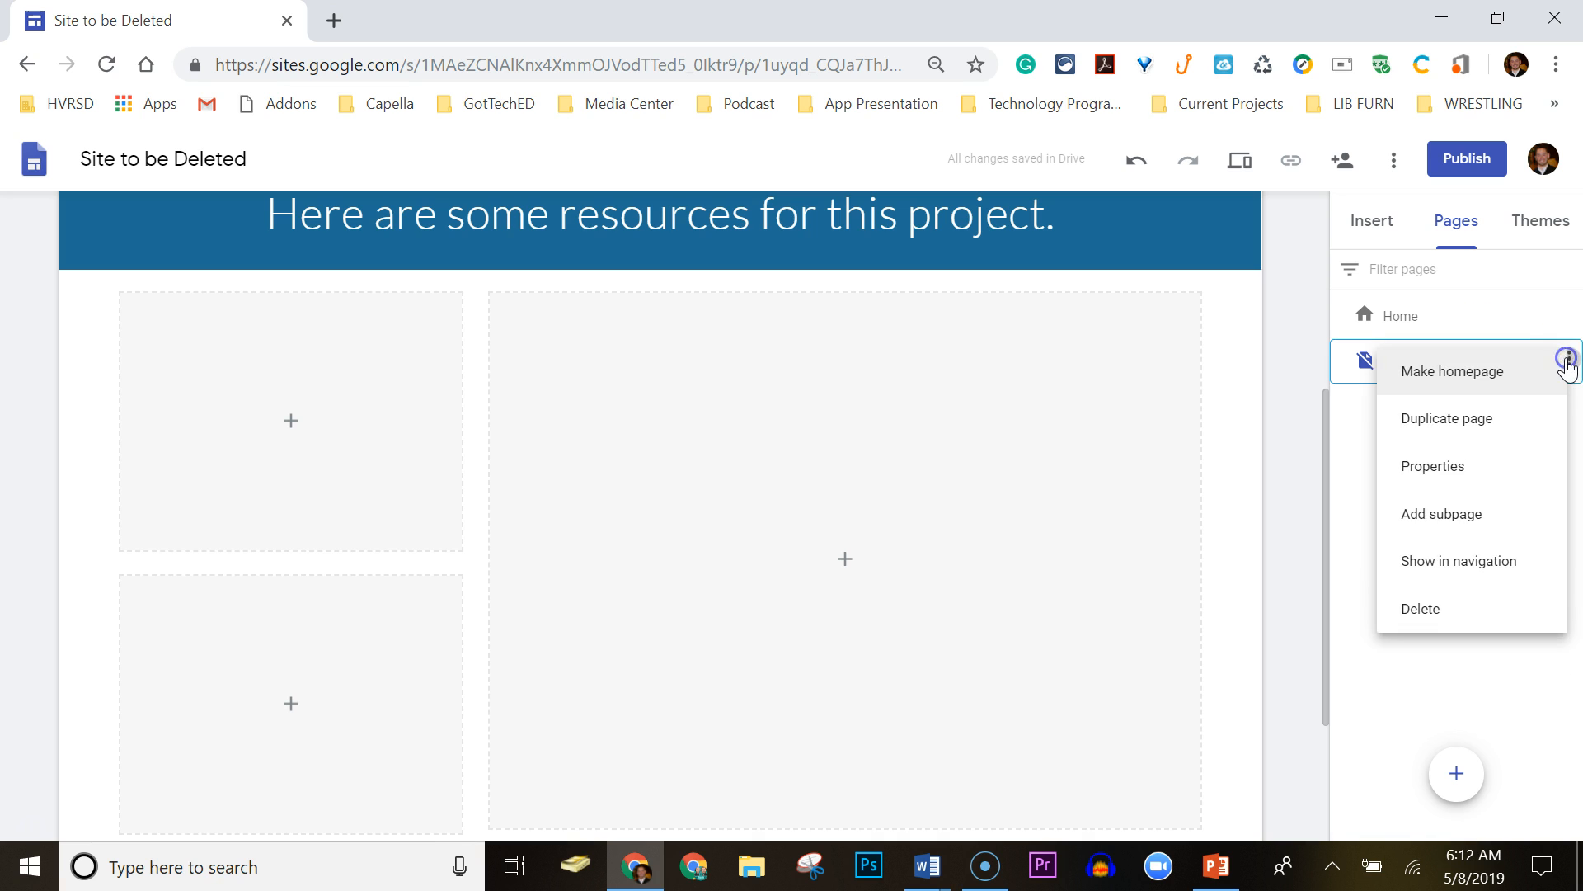
left_click(1493, 569)
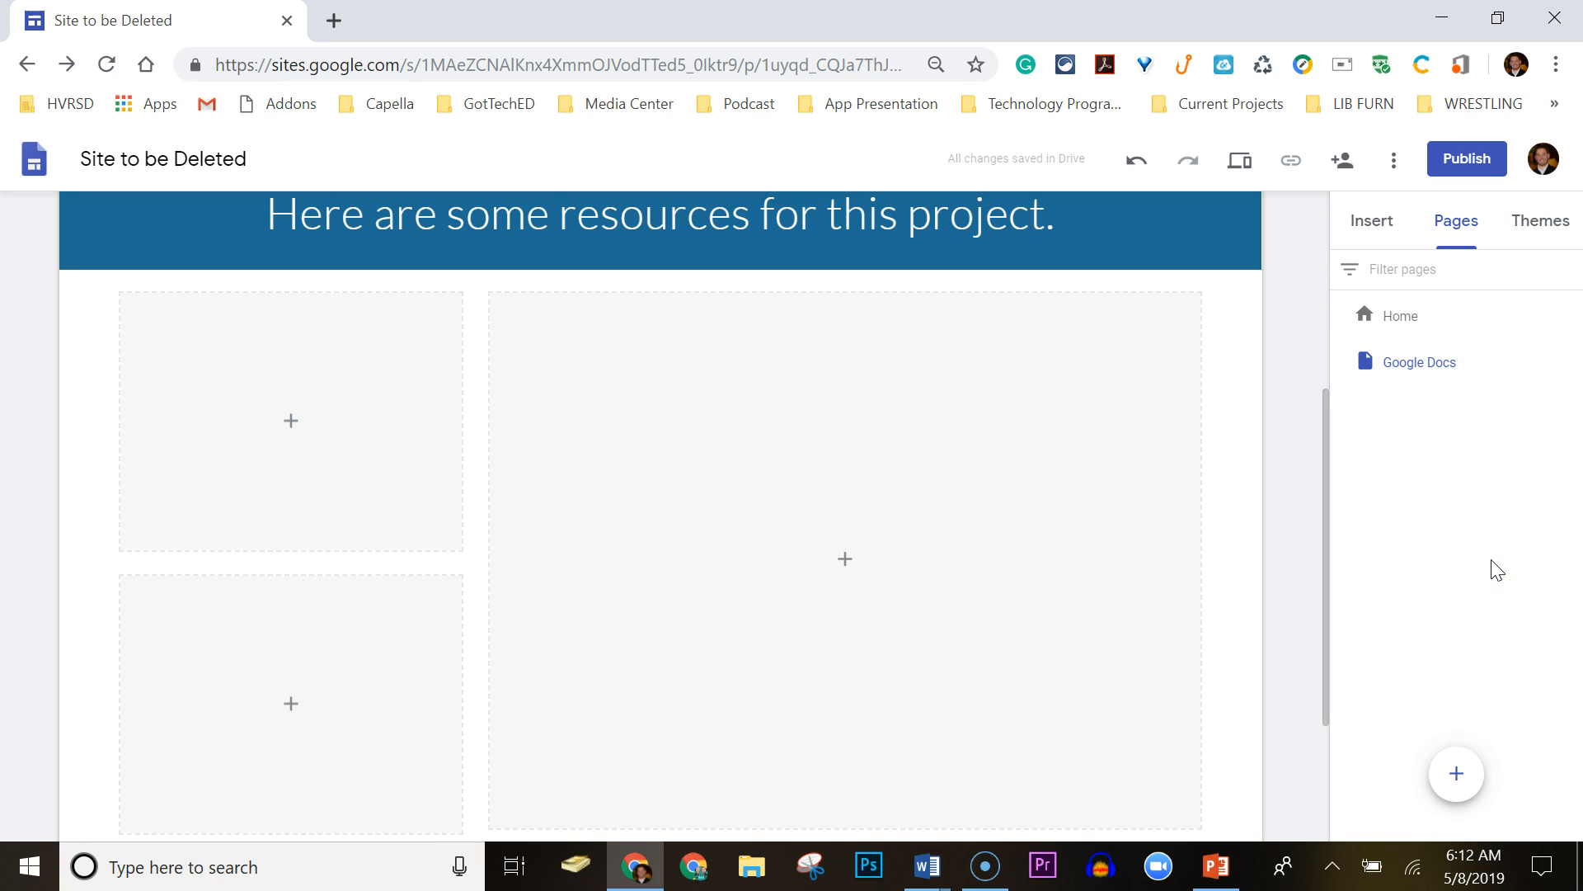
mouse_move(1552, 363)
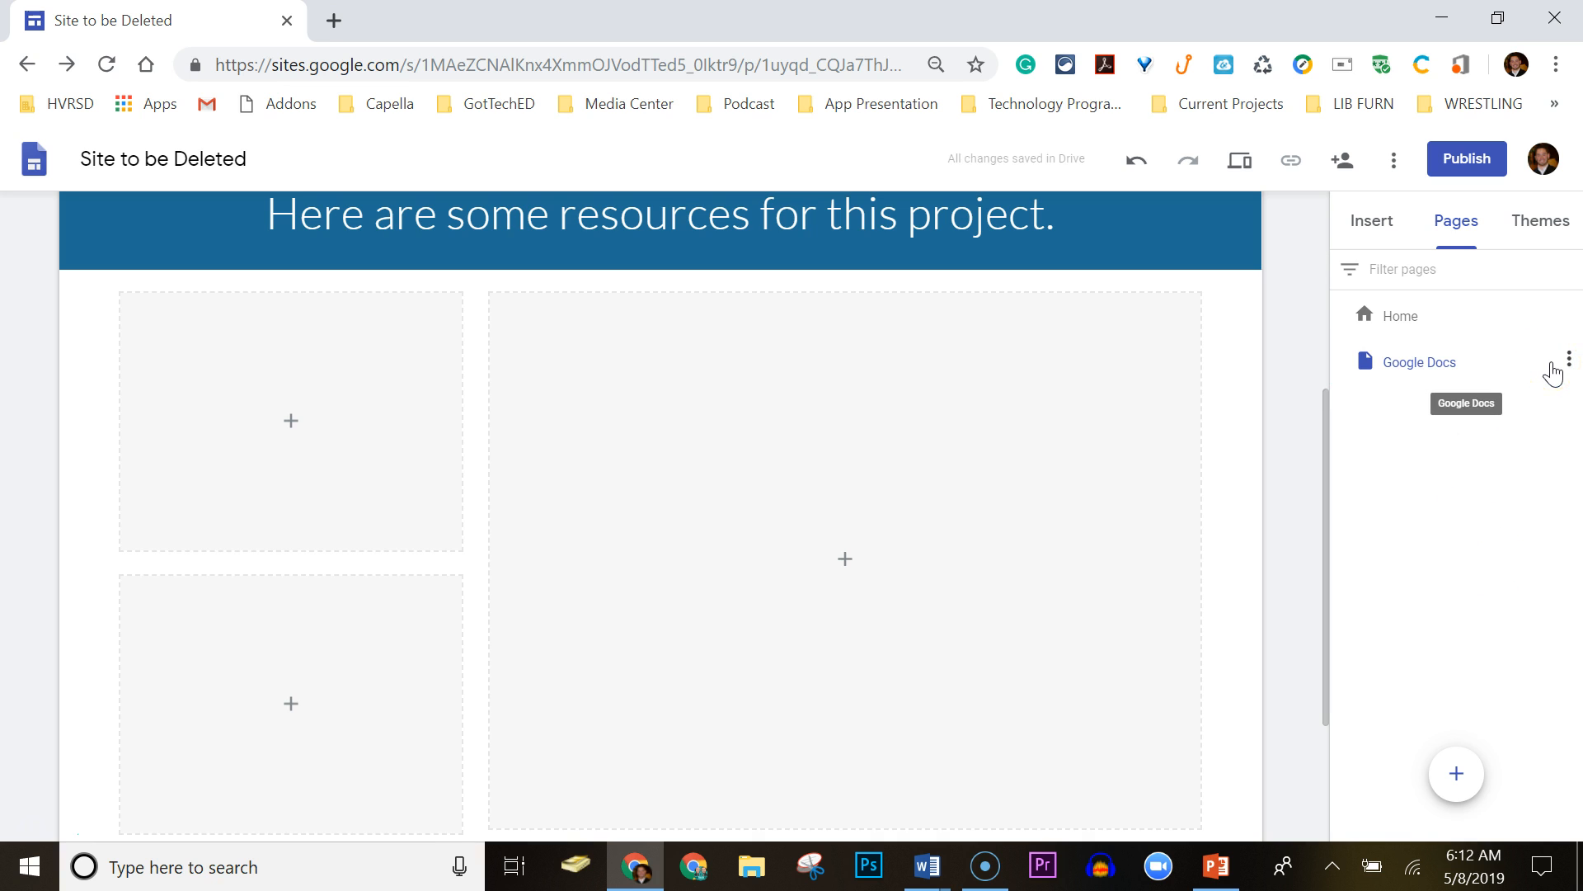
mouse_move(1464, 800)
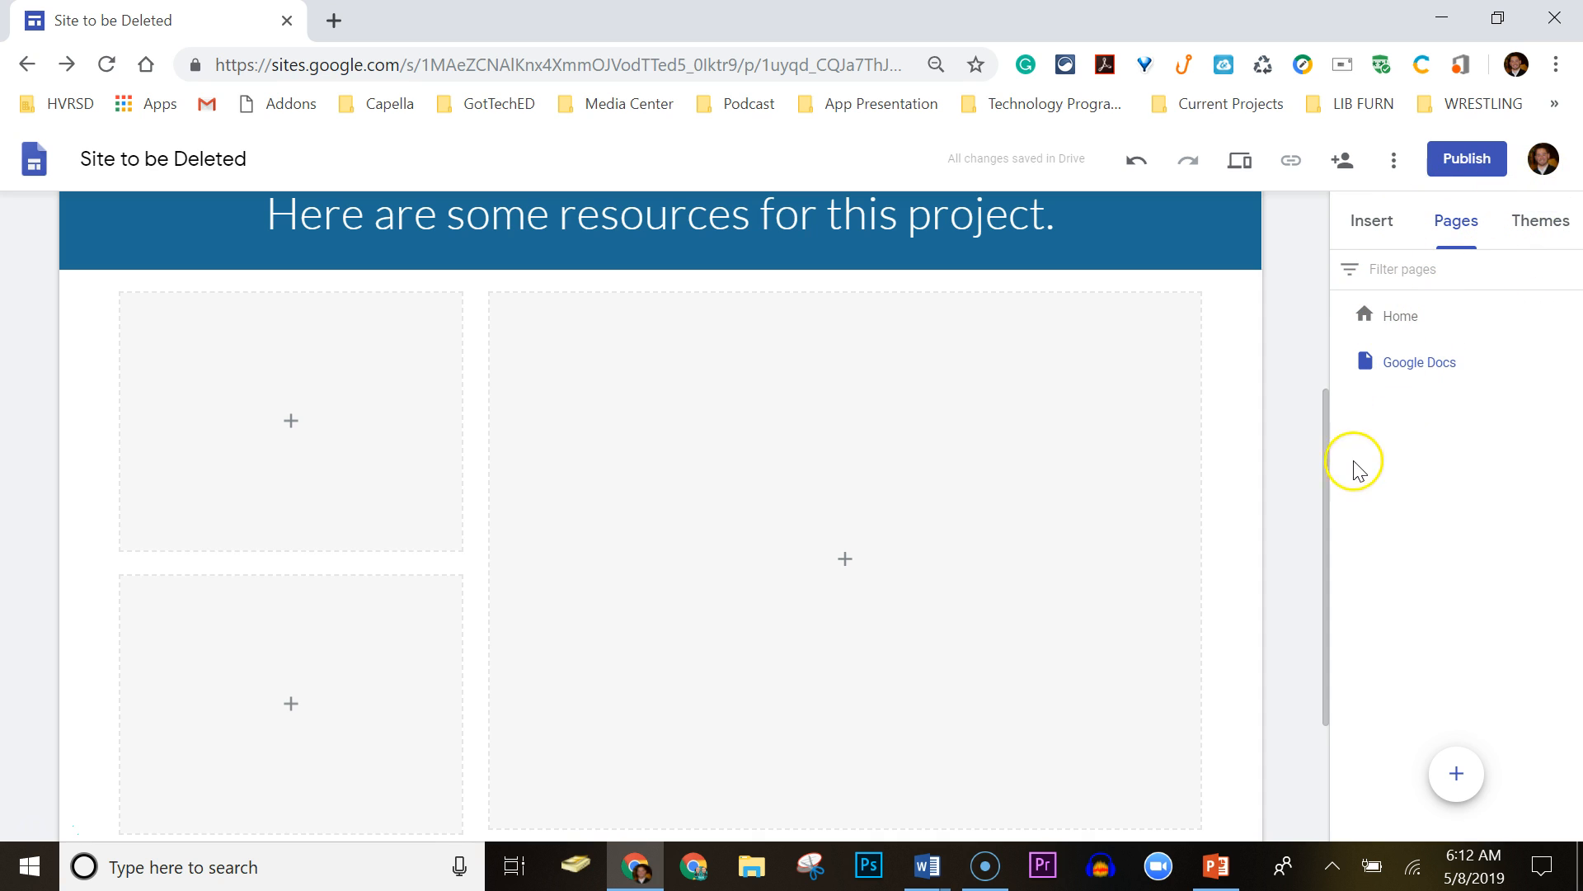
left_click_drag(1326, 471, 1321, 275)
left_click(1399, 315)
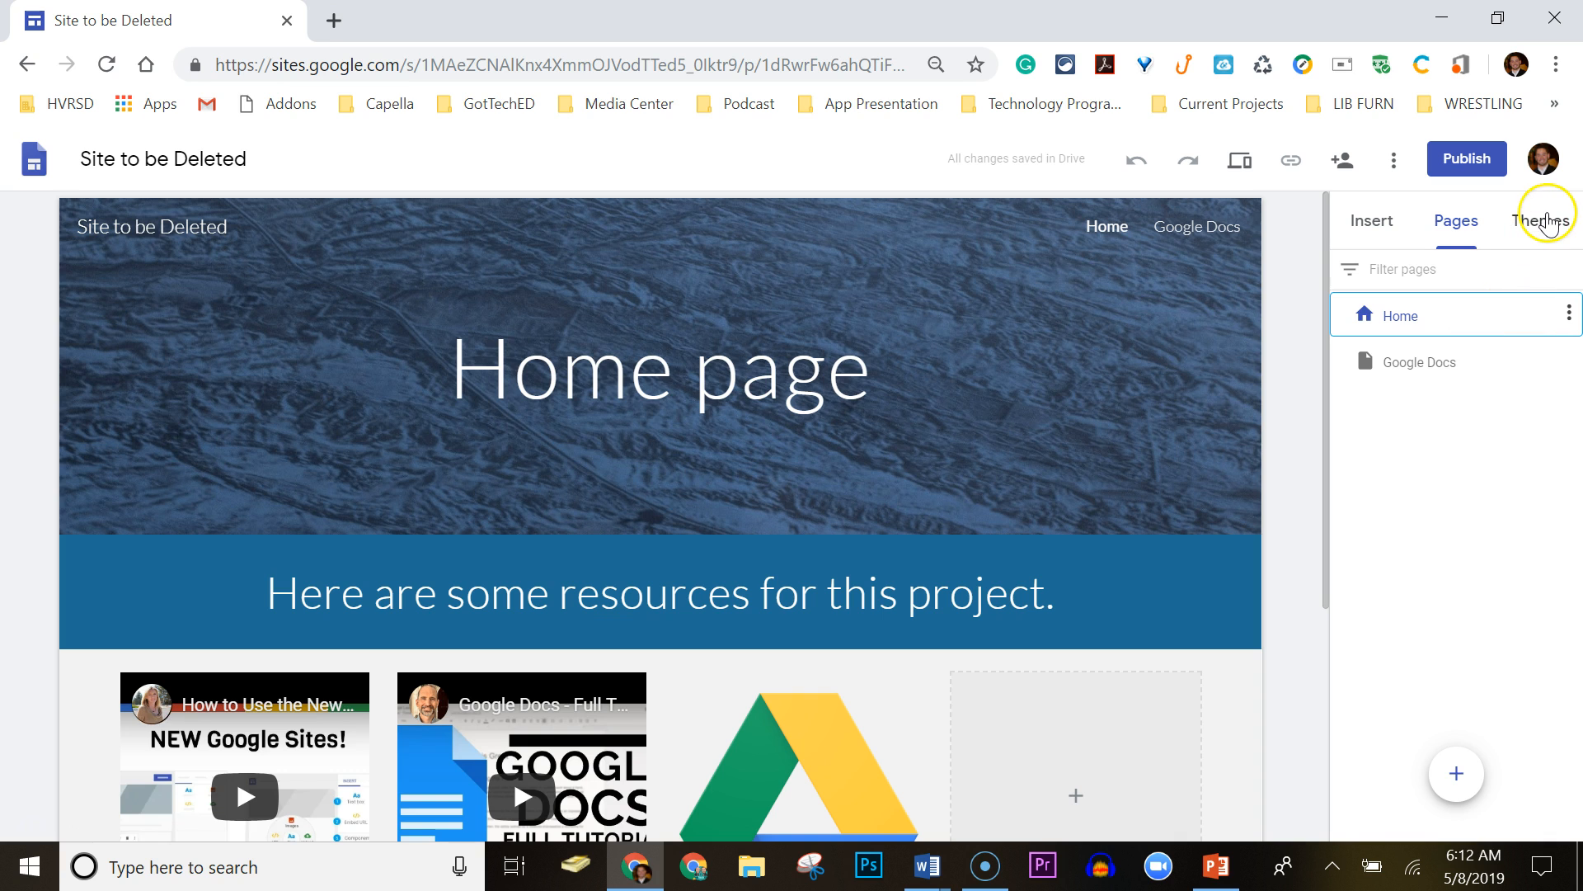
Preview Simple, Aristotle, Diplomat and Vision colour options, then settle on Simple in blue.
left_click(1542, 221)
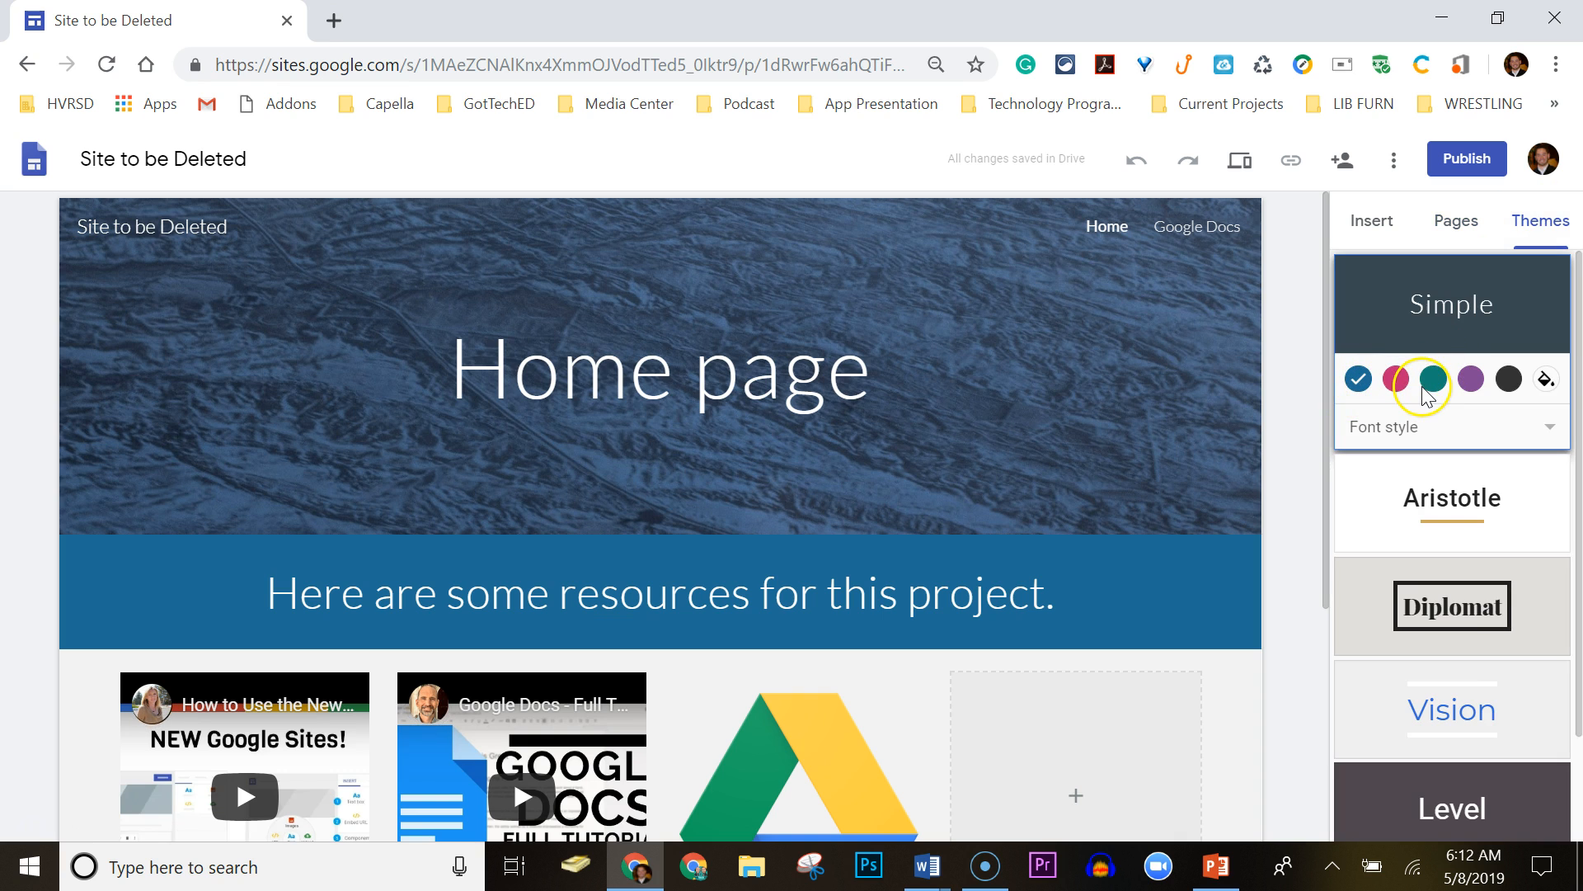
left_click(1476, 385)
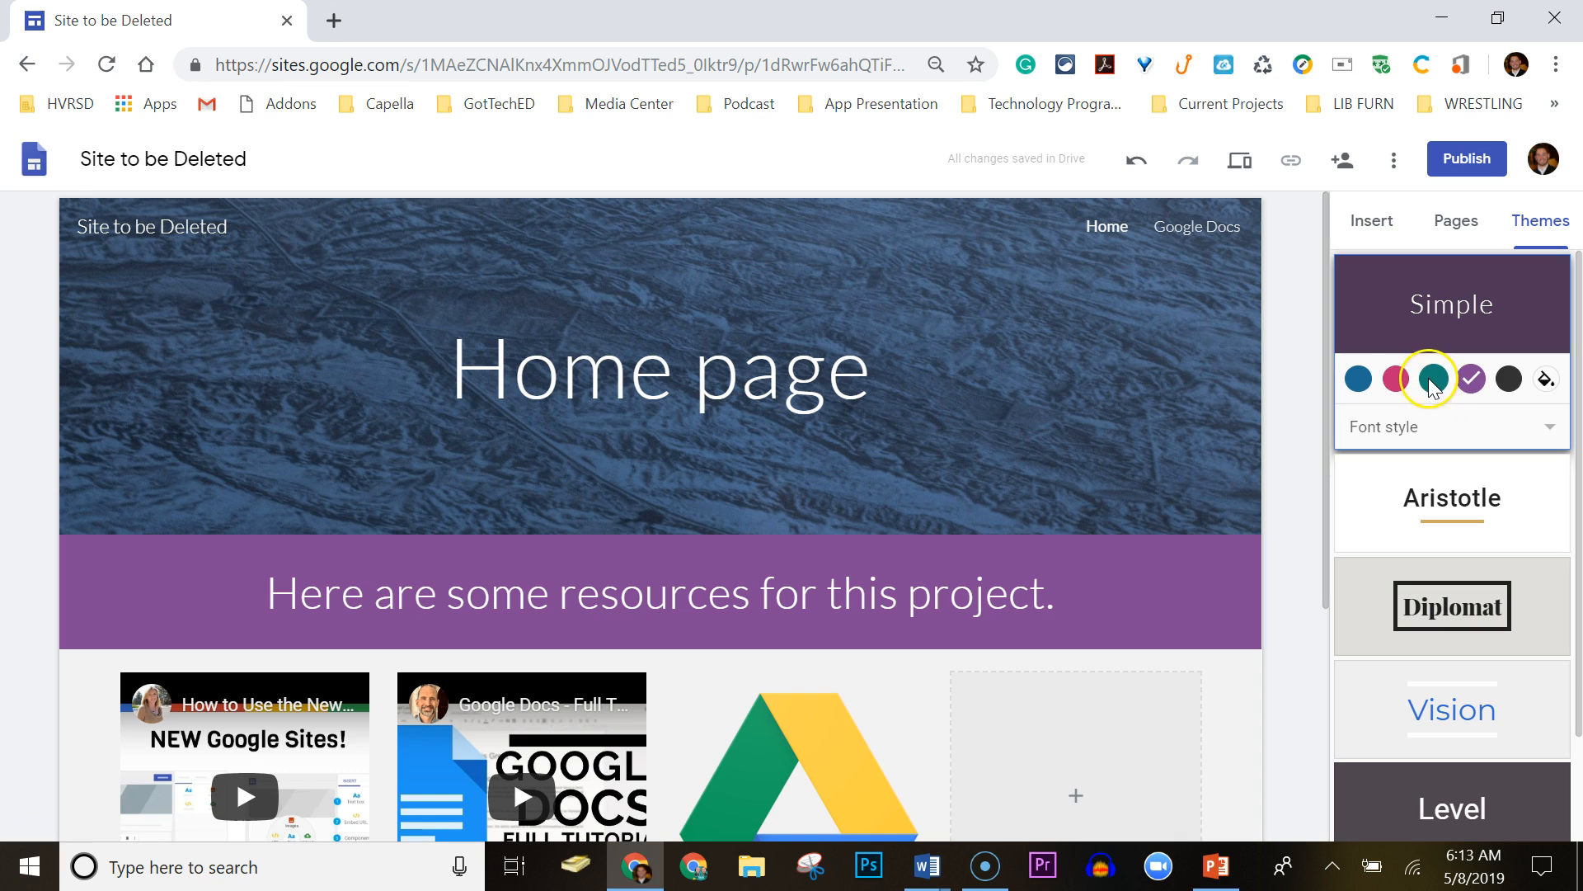
left_click(1432, 378)
left_click(1384, 532)
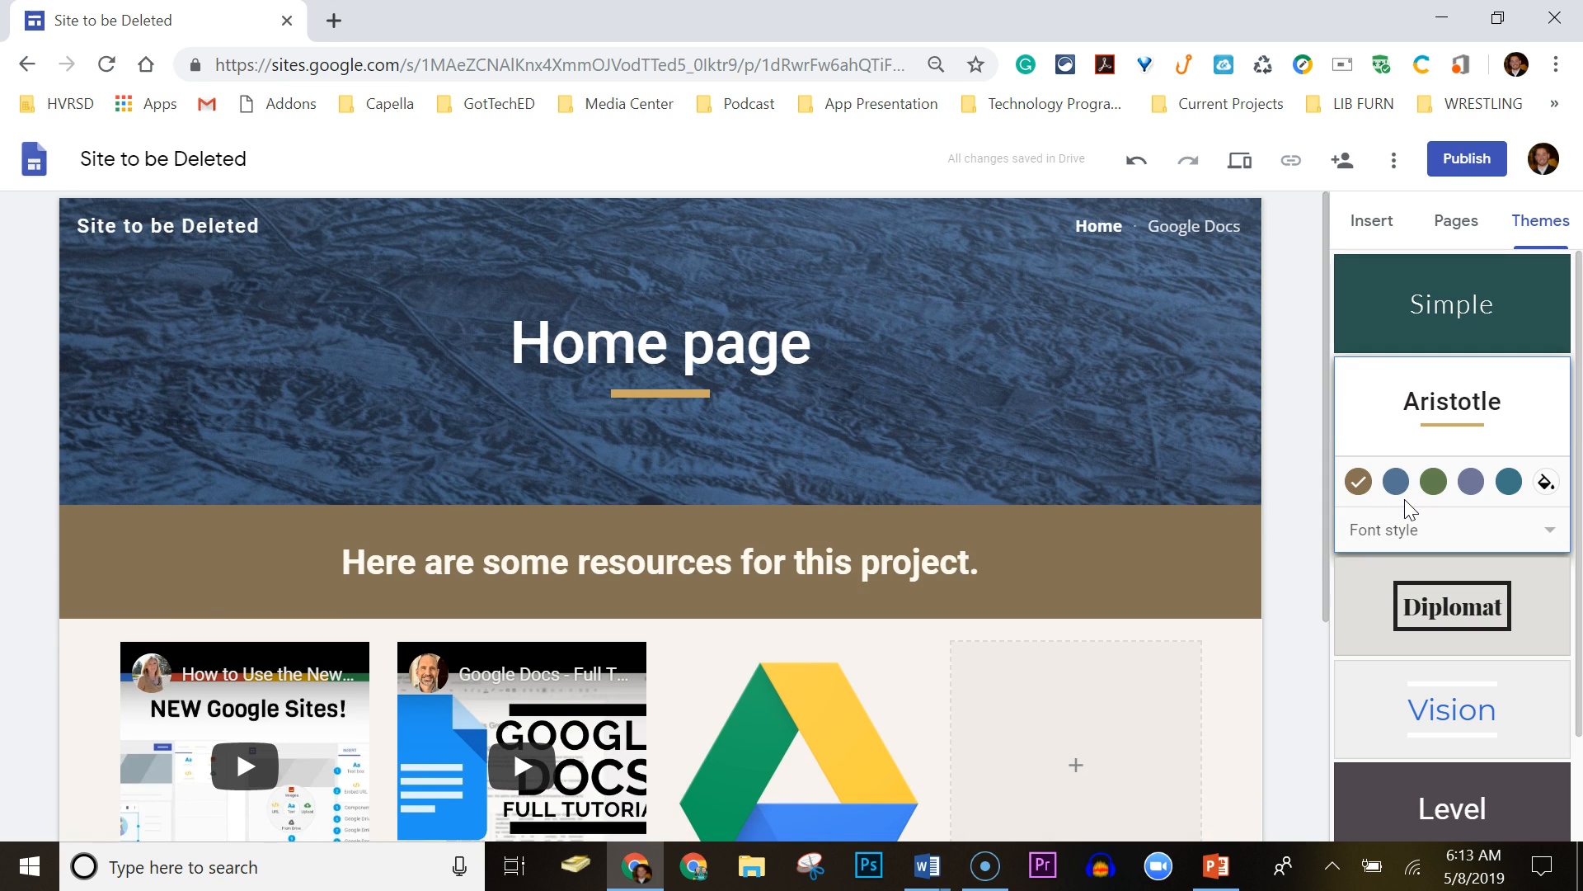
left_click(1433, 481)
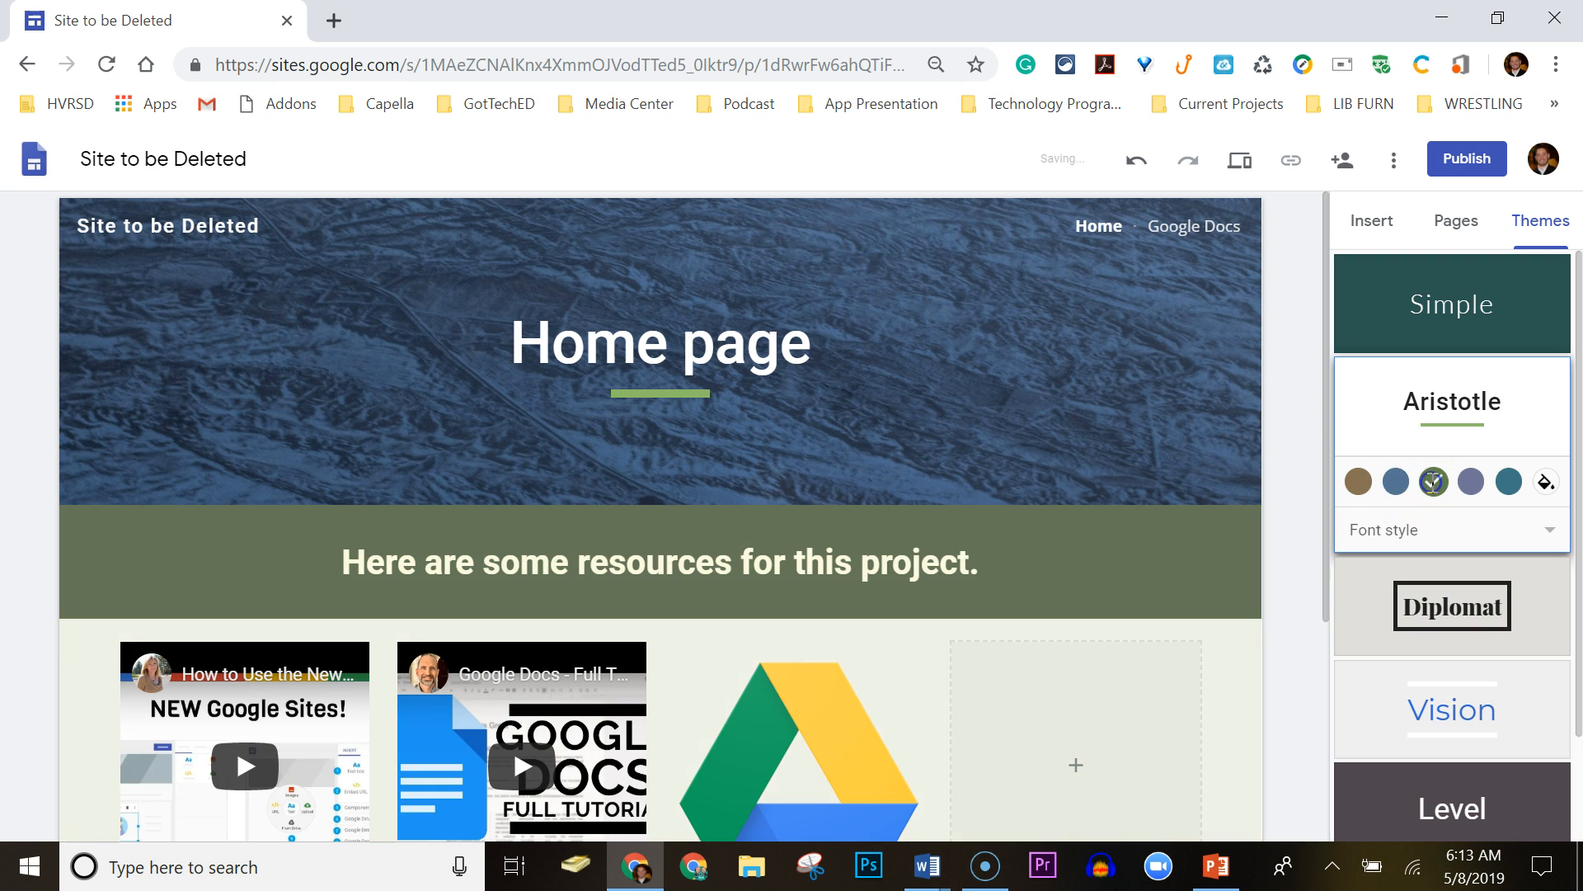
left_click(1439, 627)
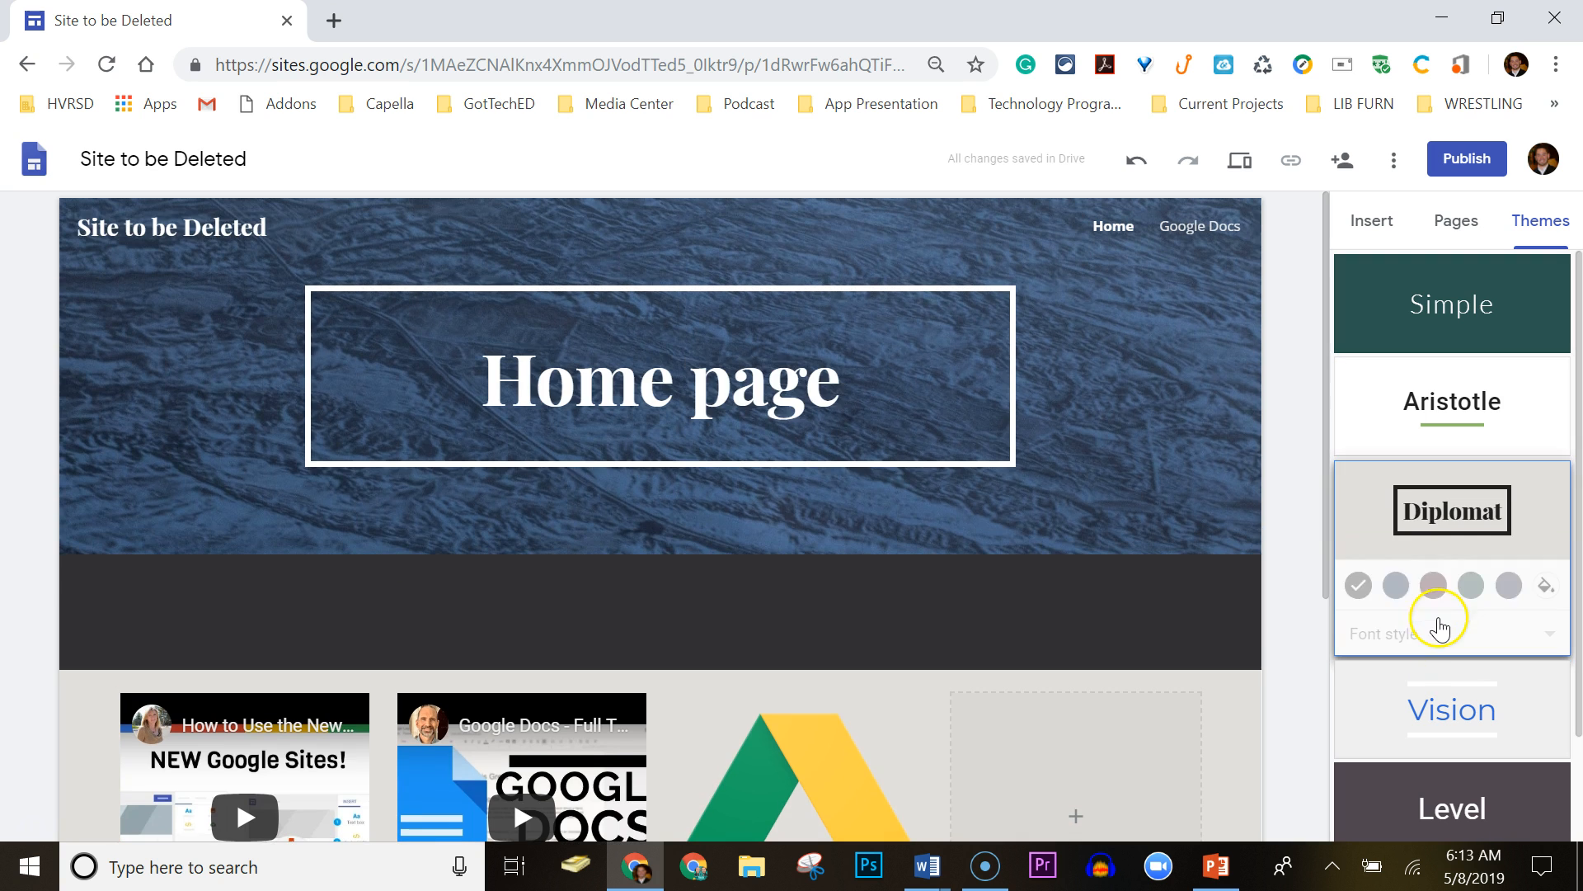
left_click(1434, 584)
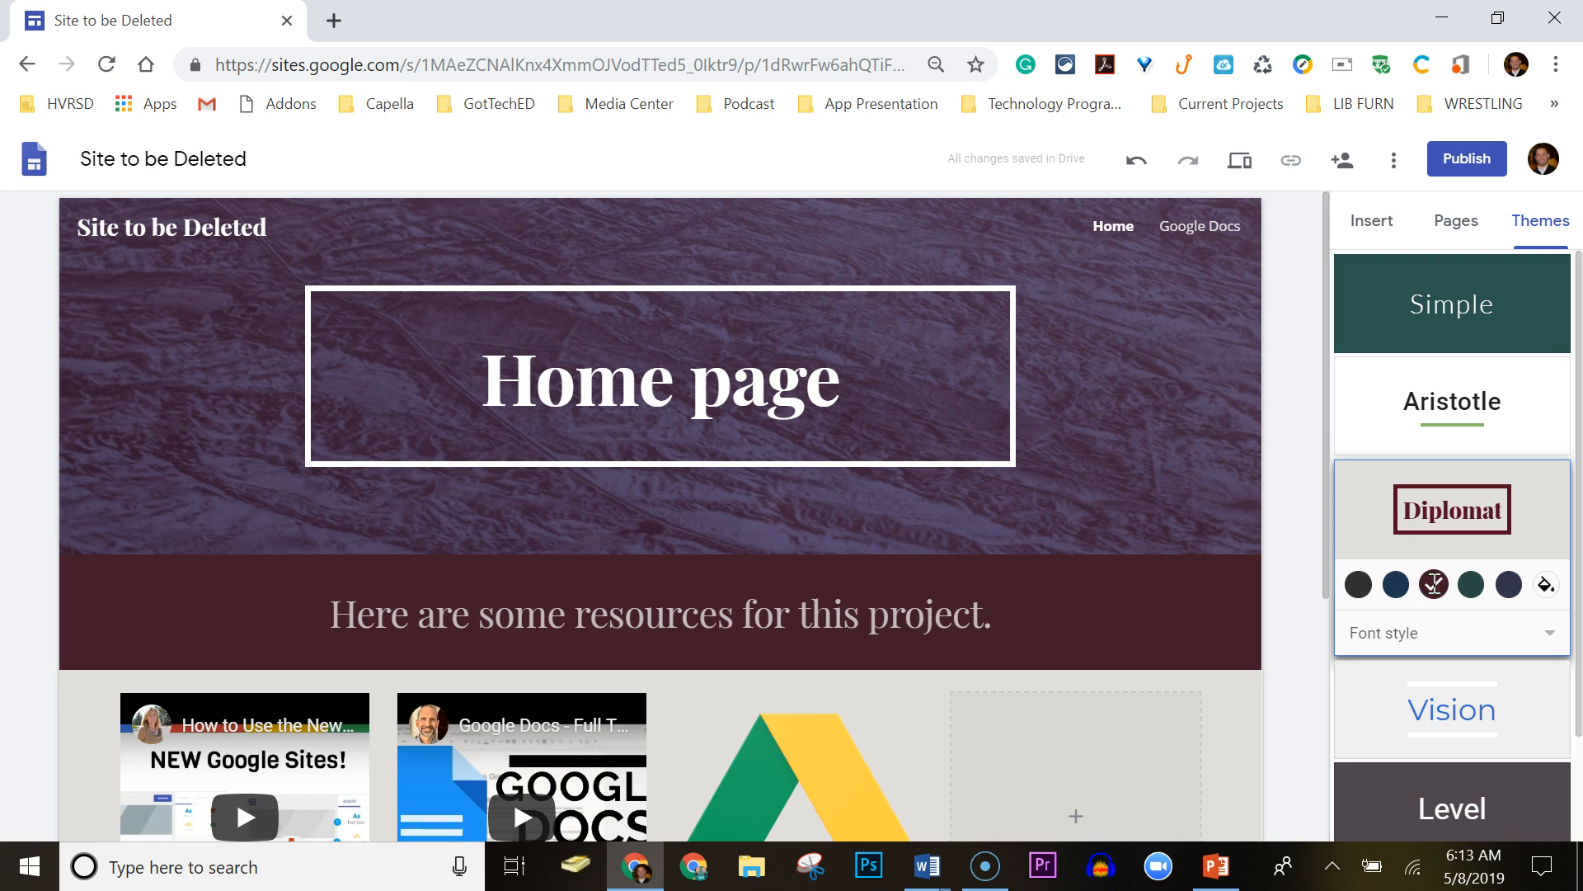
left_click(1394, 584)
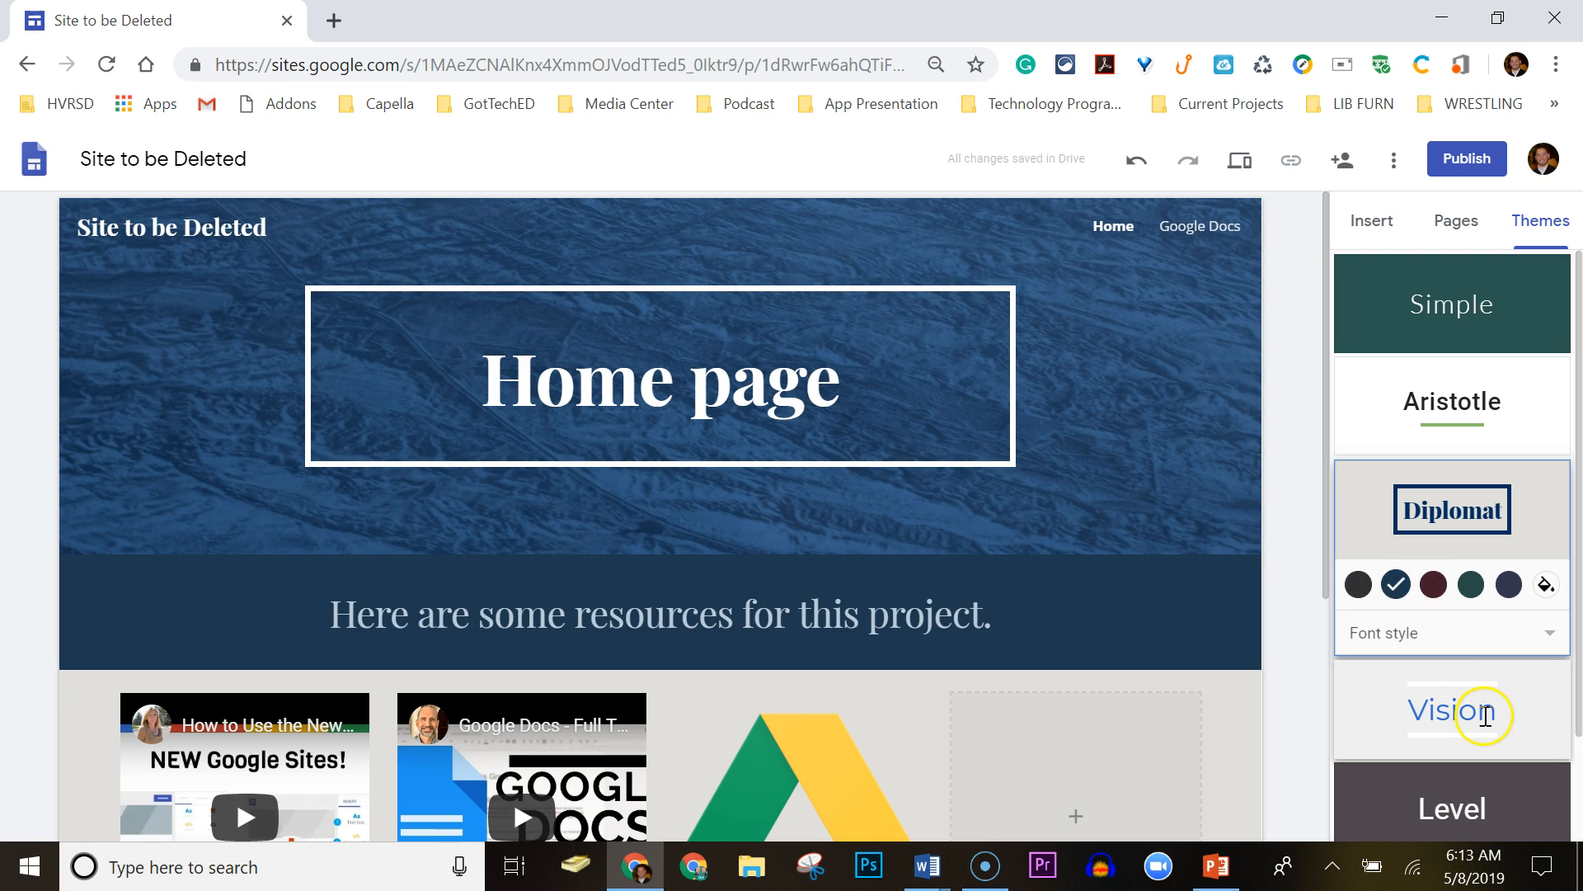
left_click(1448, 726)
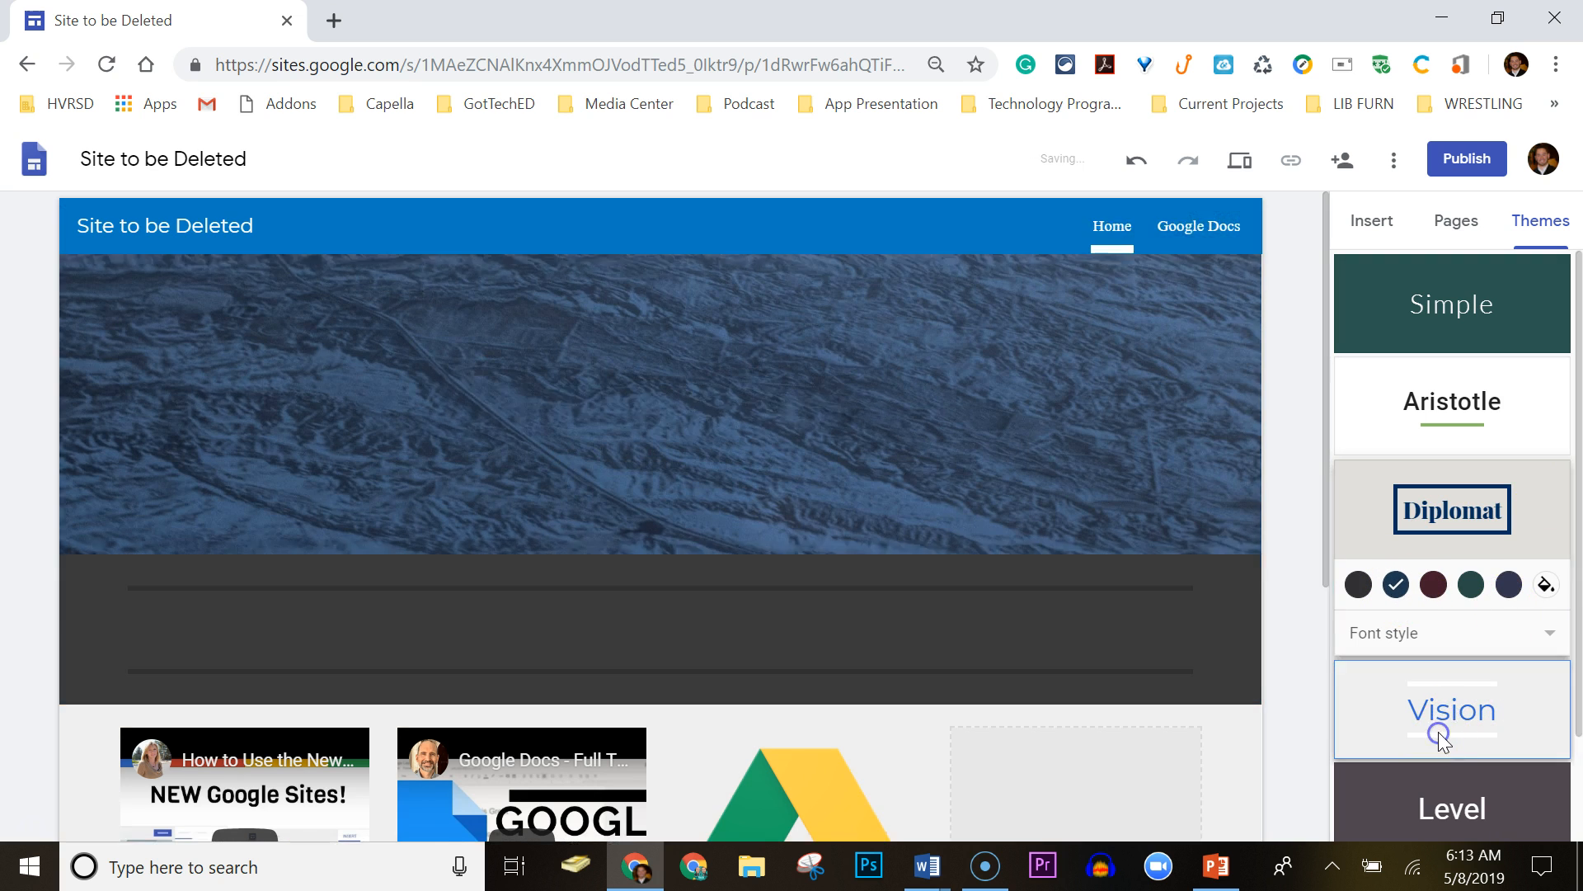
left_click(1473, 312)
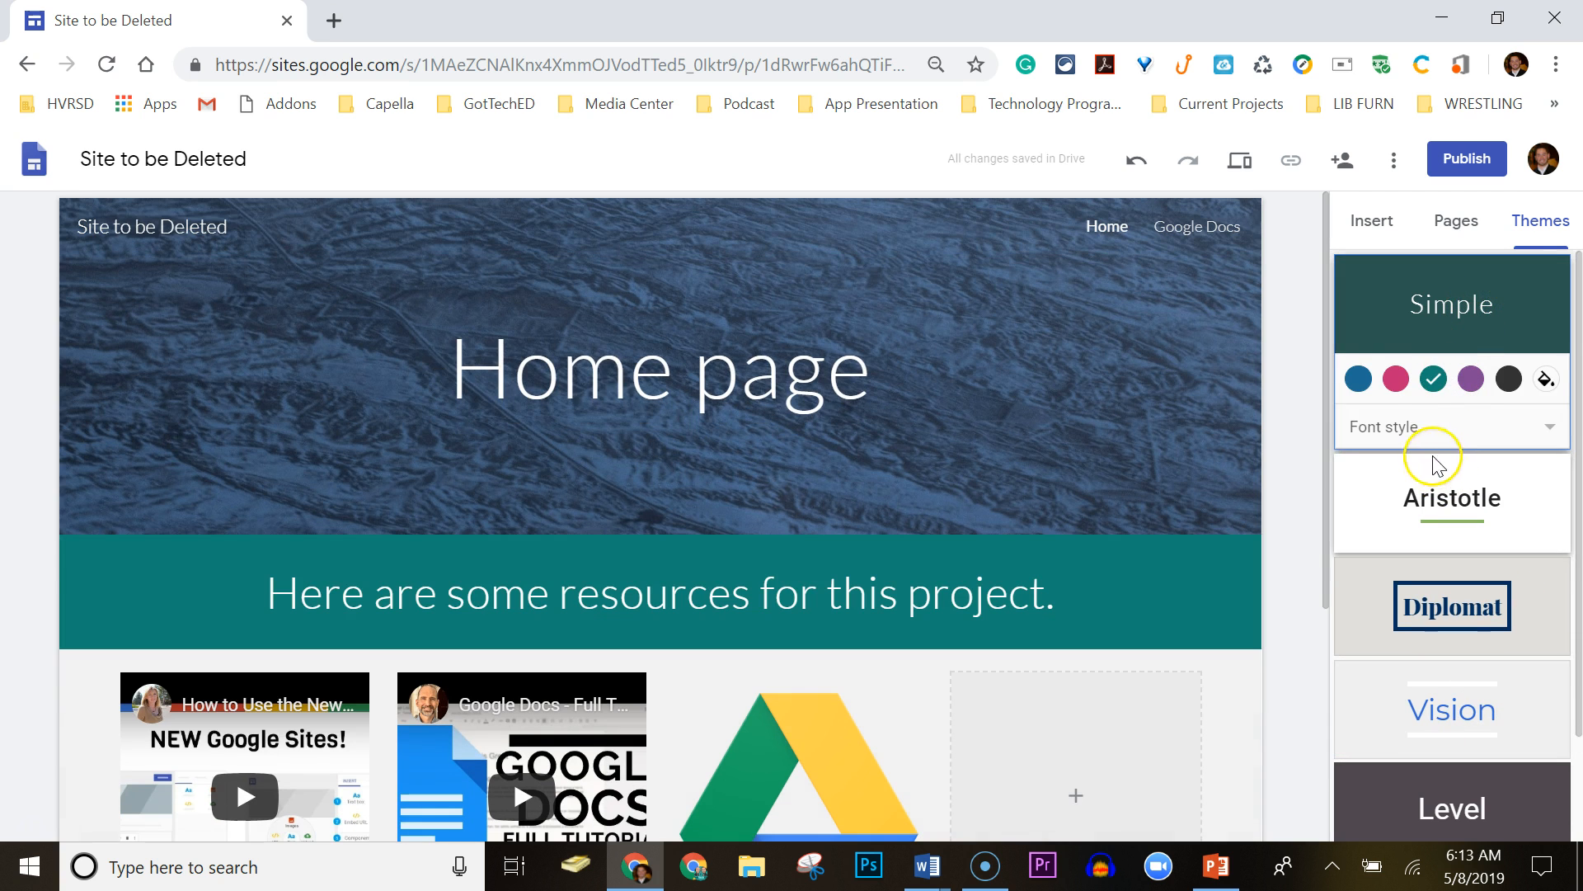
left_click(1356, 380)
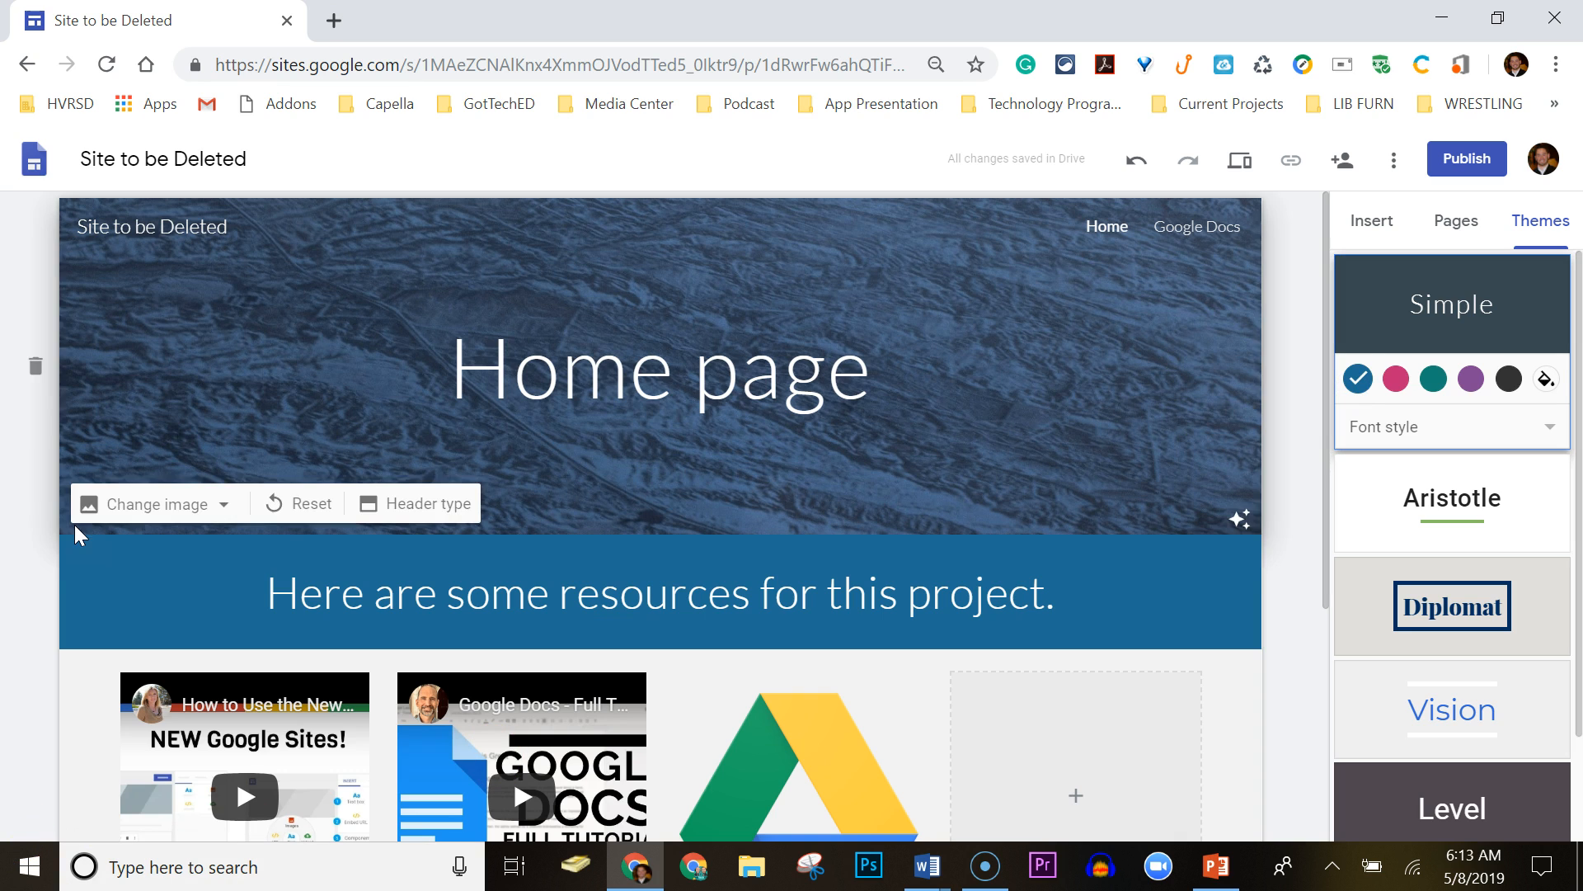
Switch to side navigation, open and close its sidebar, then restore top navigation.
left_click(1369, 224)
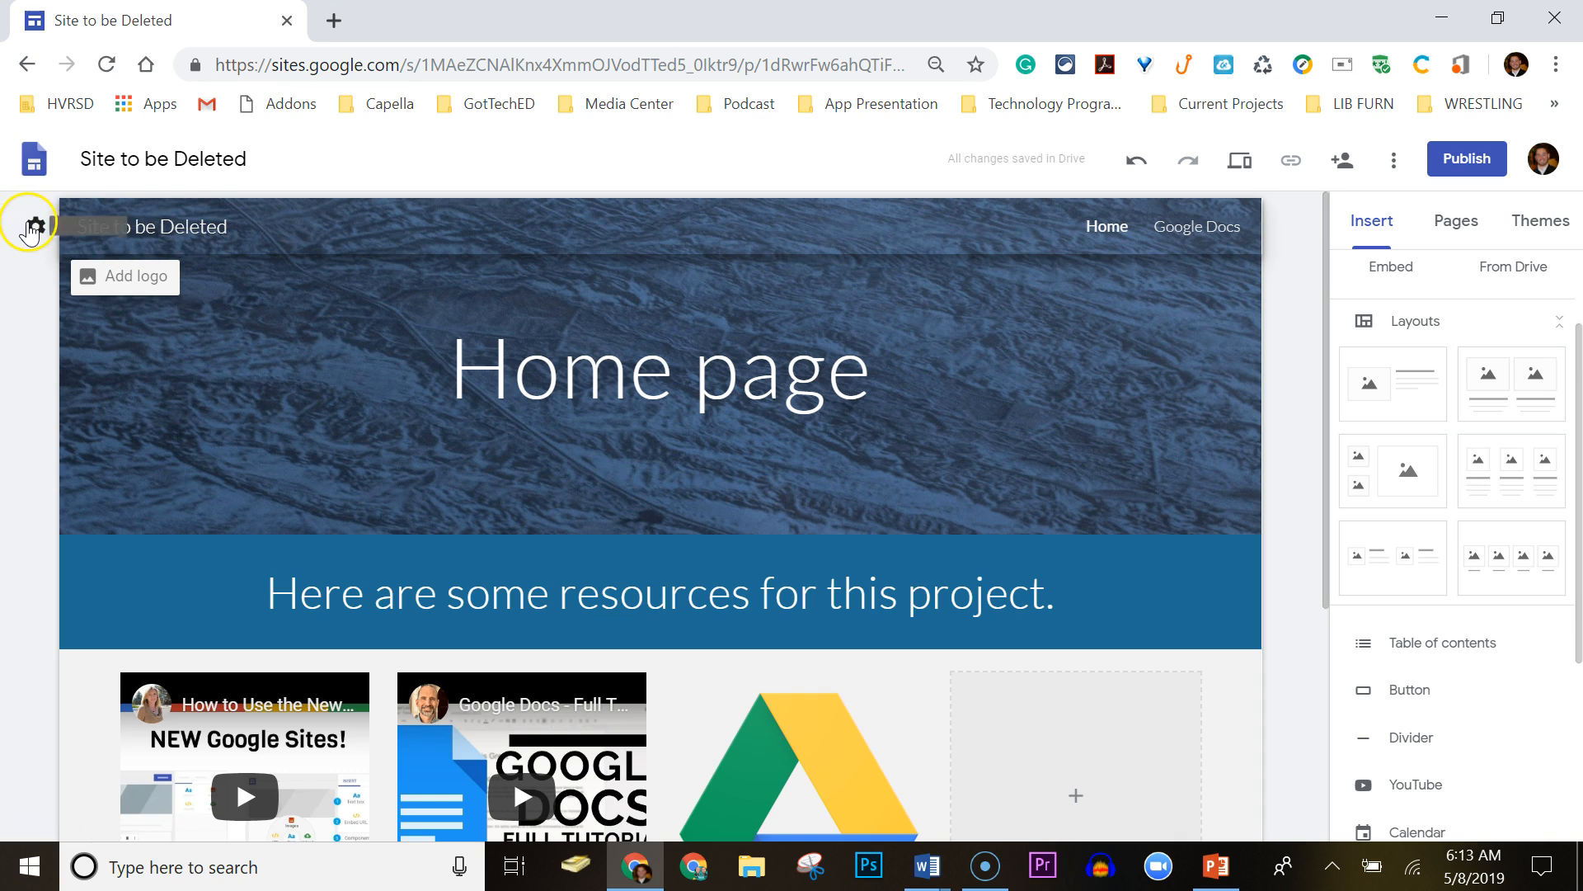
left_click(34, 230)
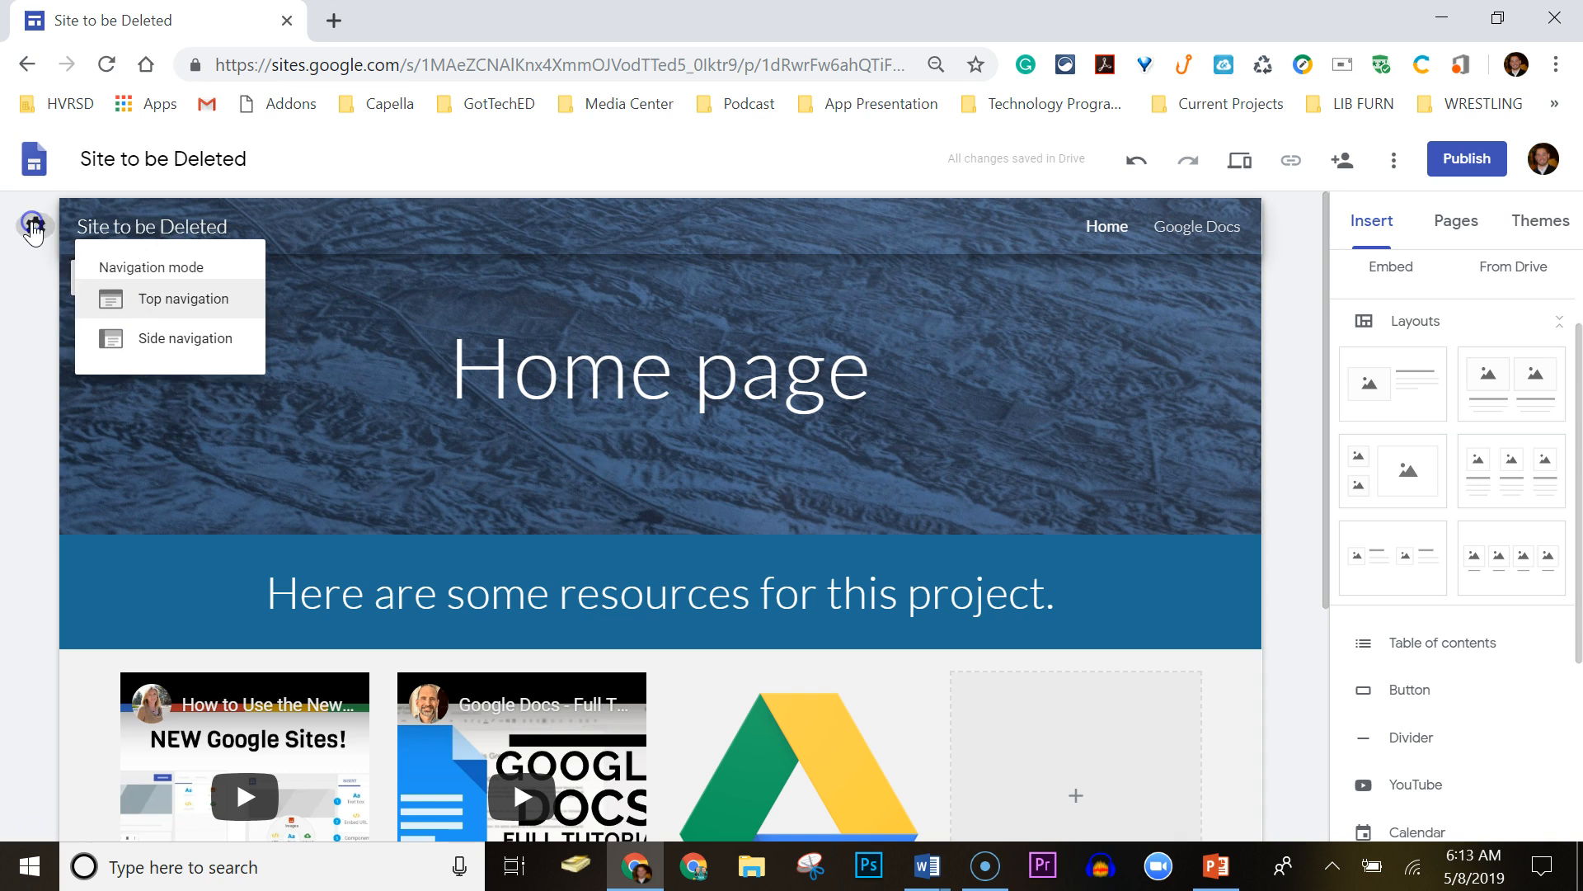
left_click(167, 351)
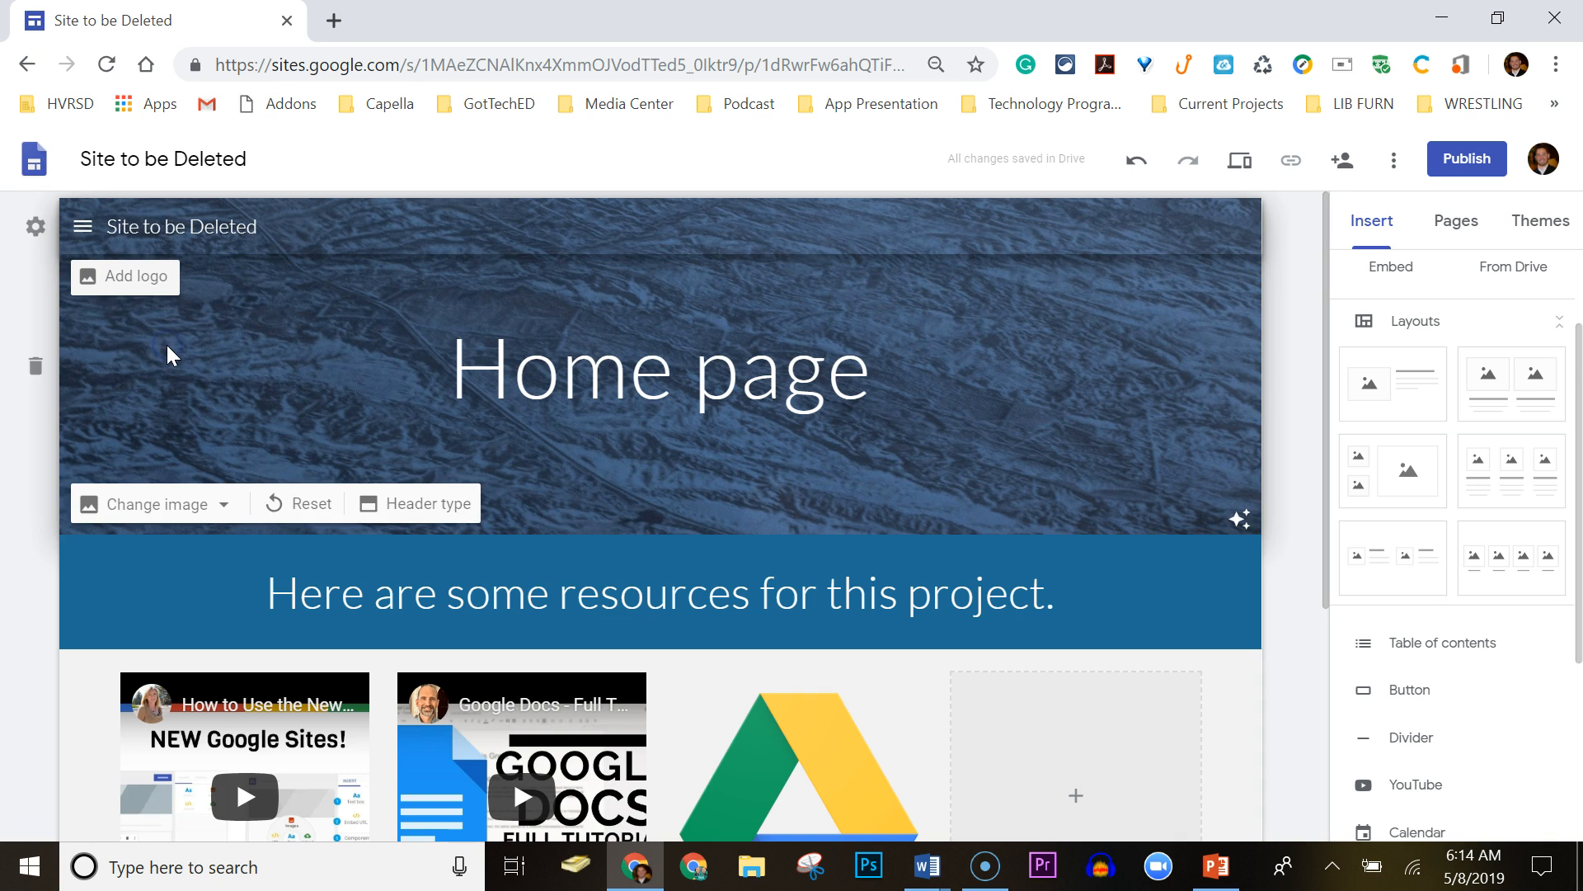
left_click(82, 231)
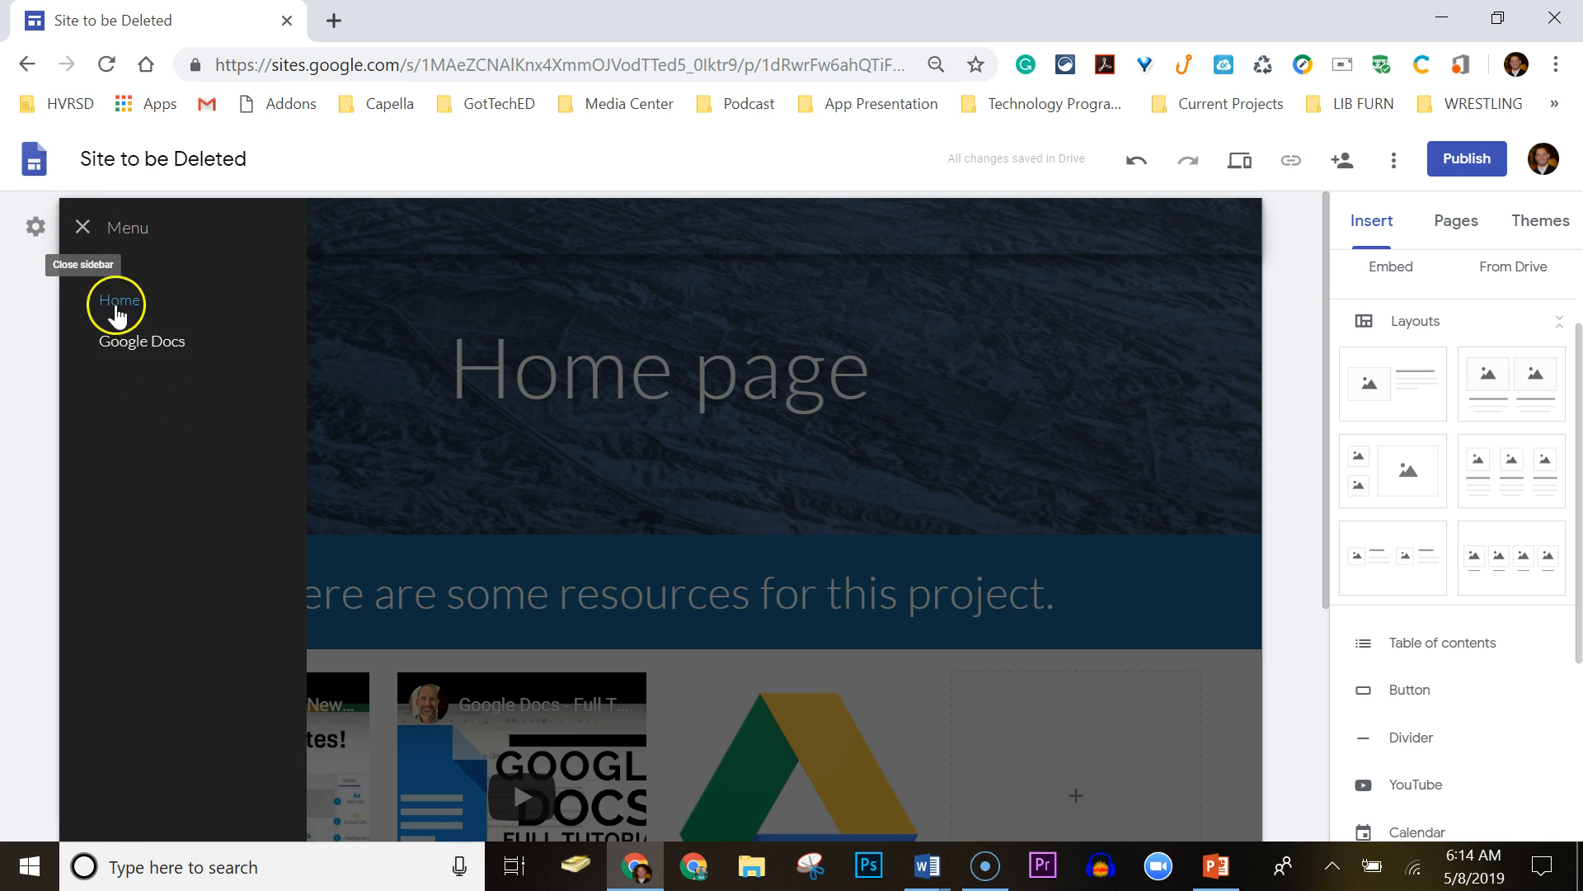
left_click(80, 231)
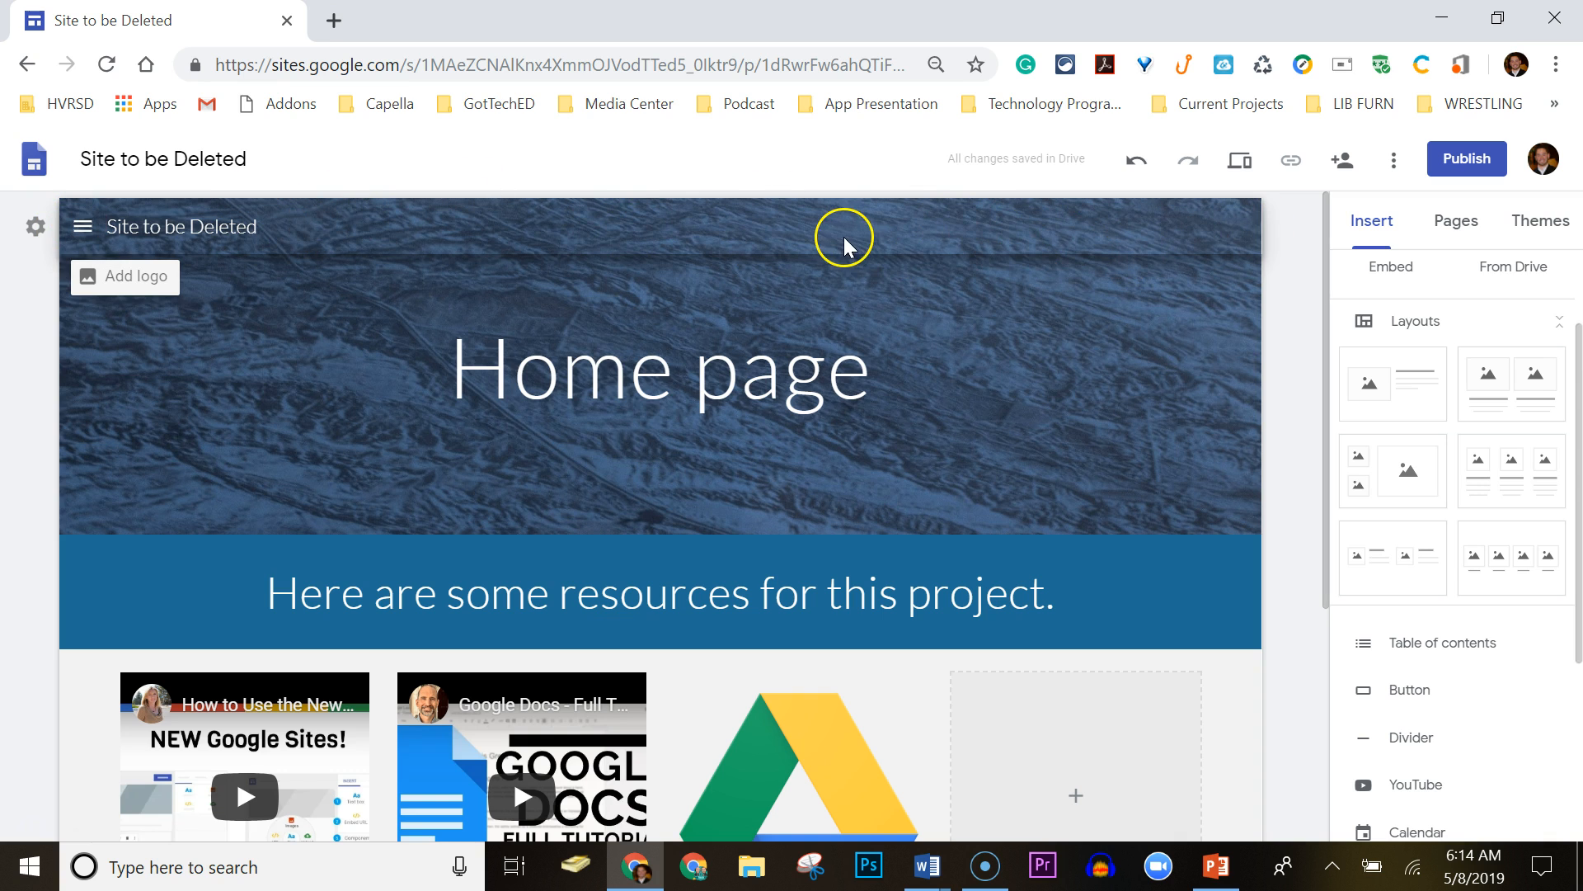
mouse_move(1215, 485)
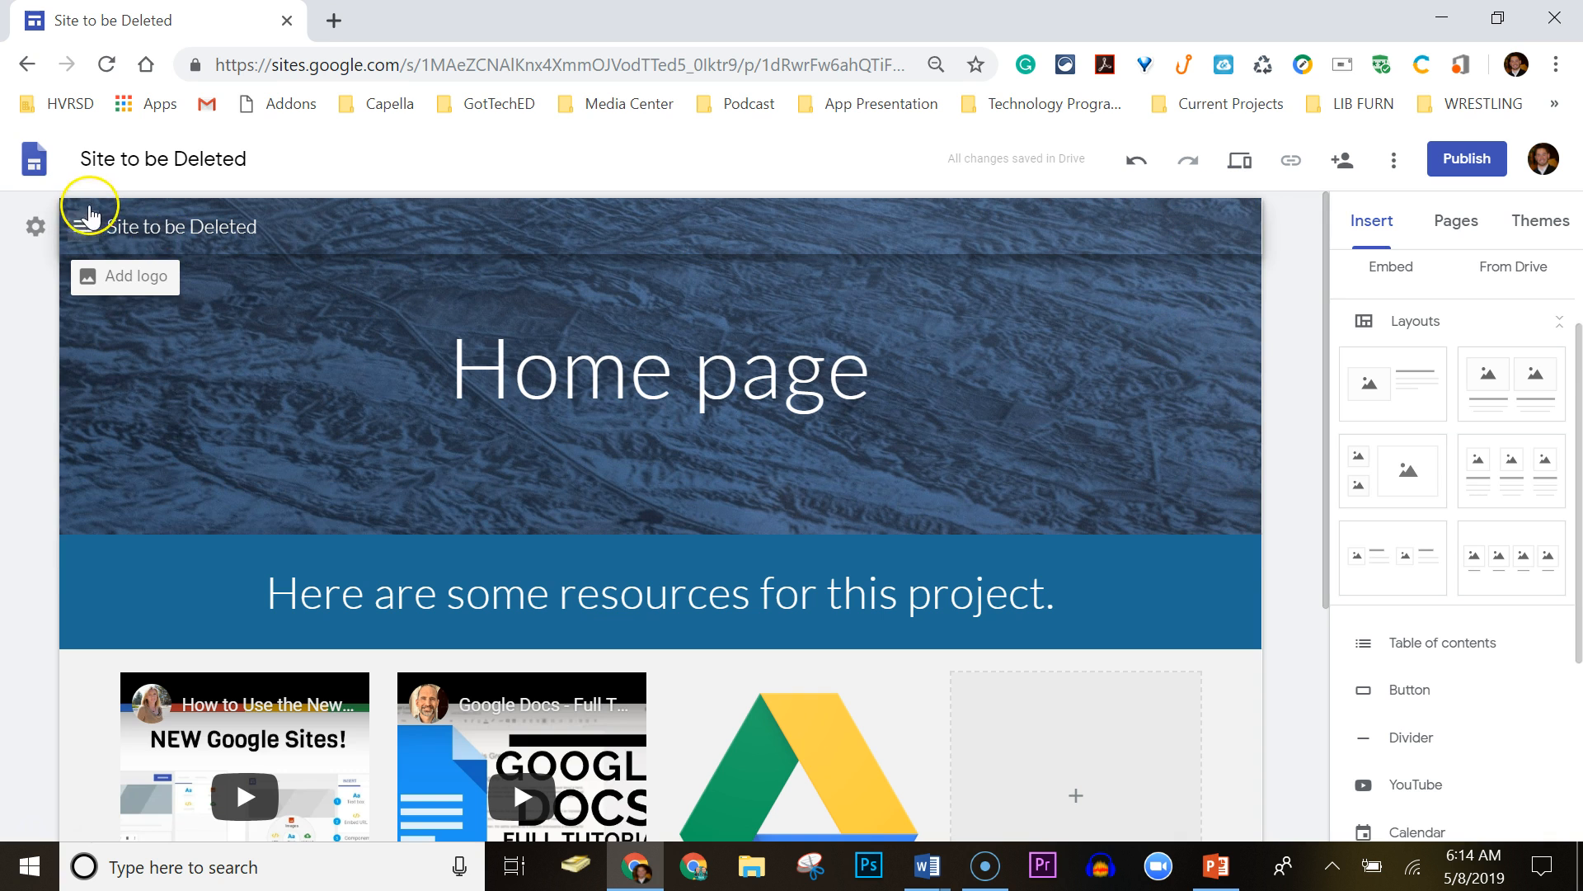
left_click(36, 227)
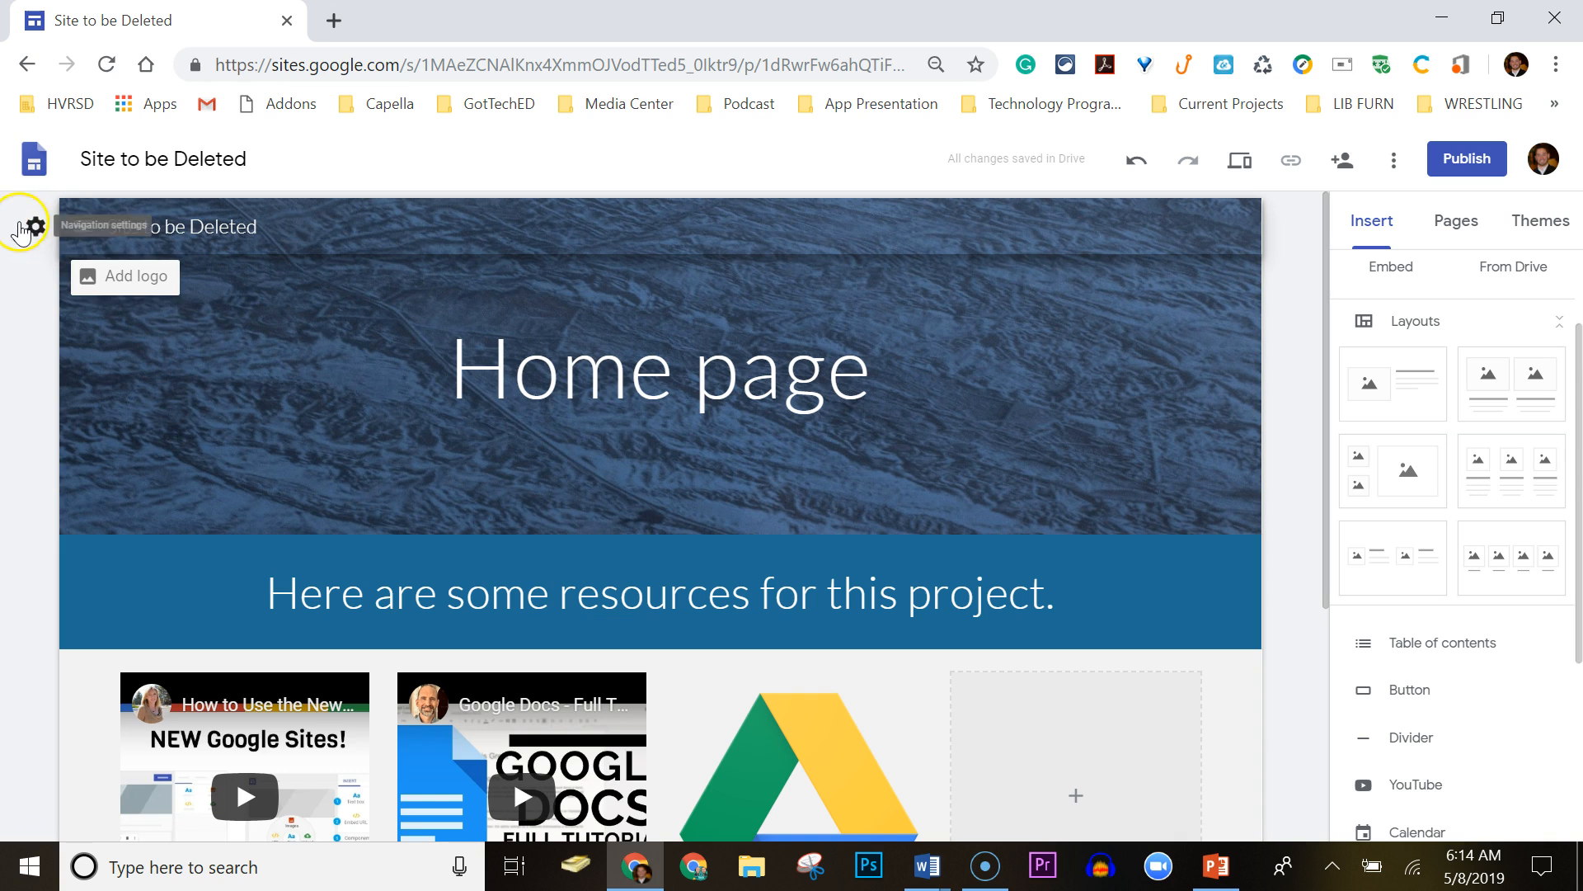
left_click(208, 298)
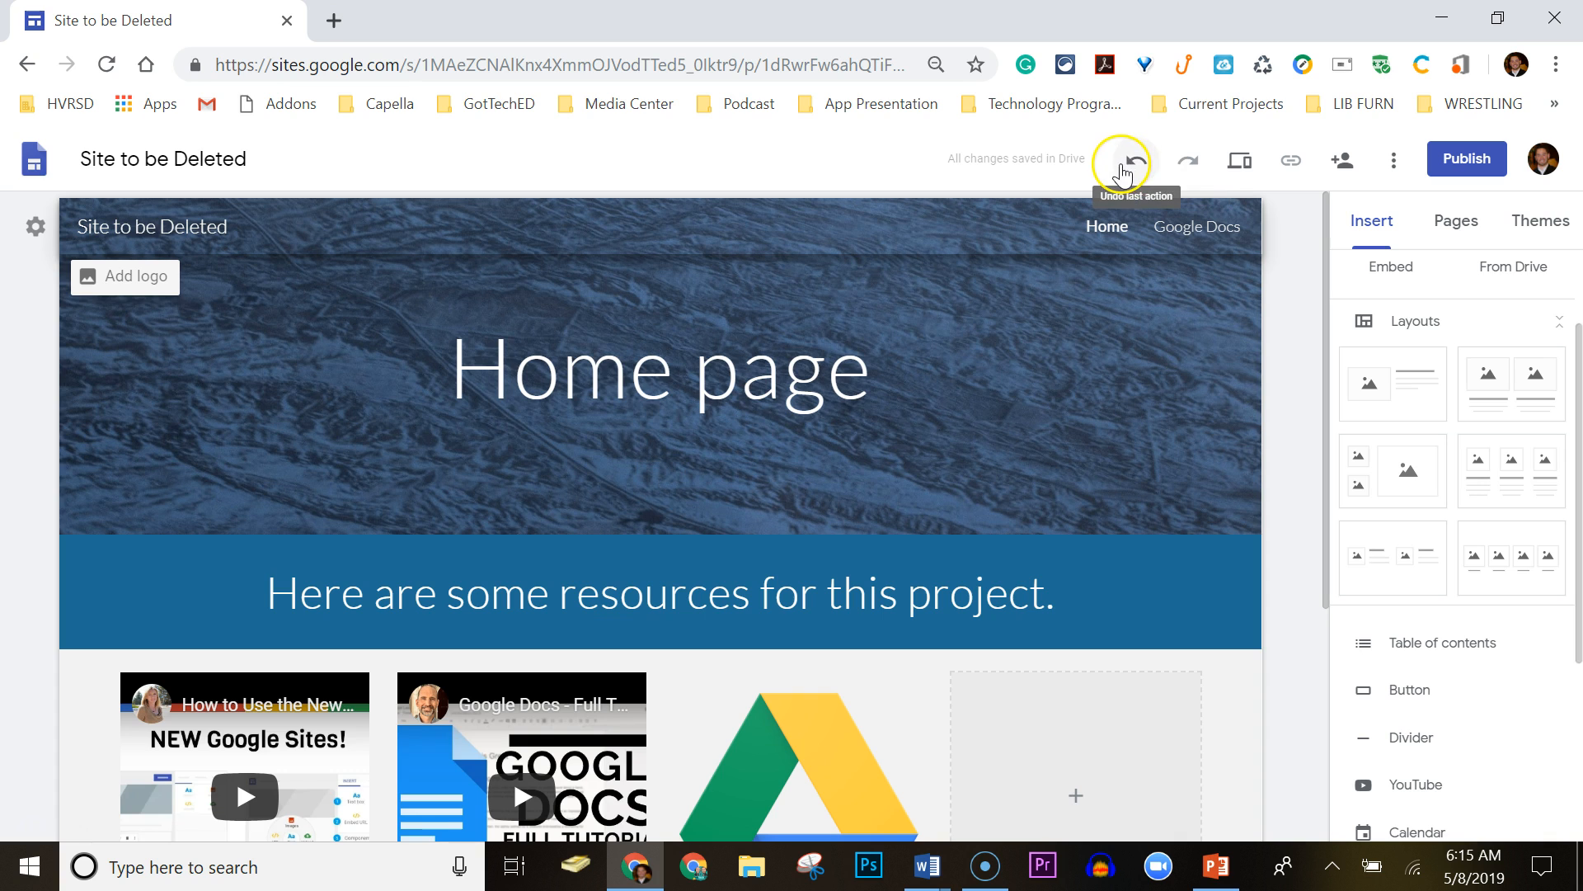
left_click(1240, 161)
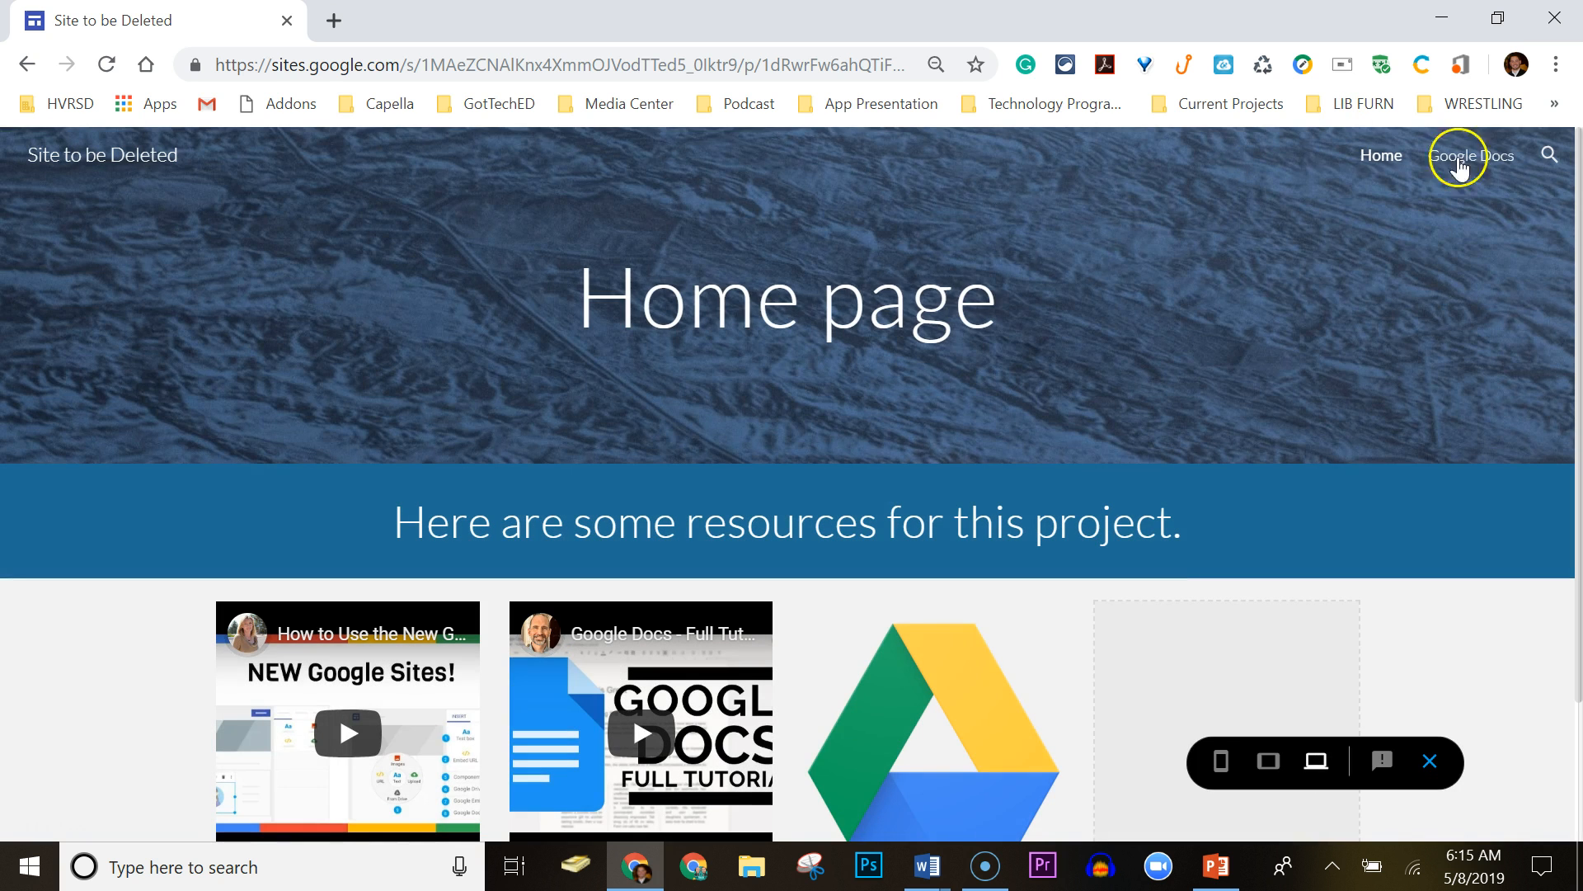
left_click_drag(1577, 206, 1527, 63)
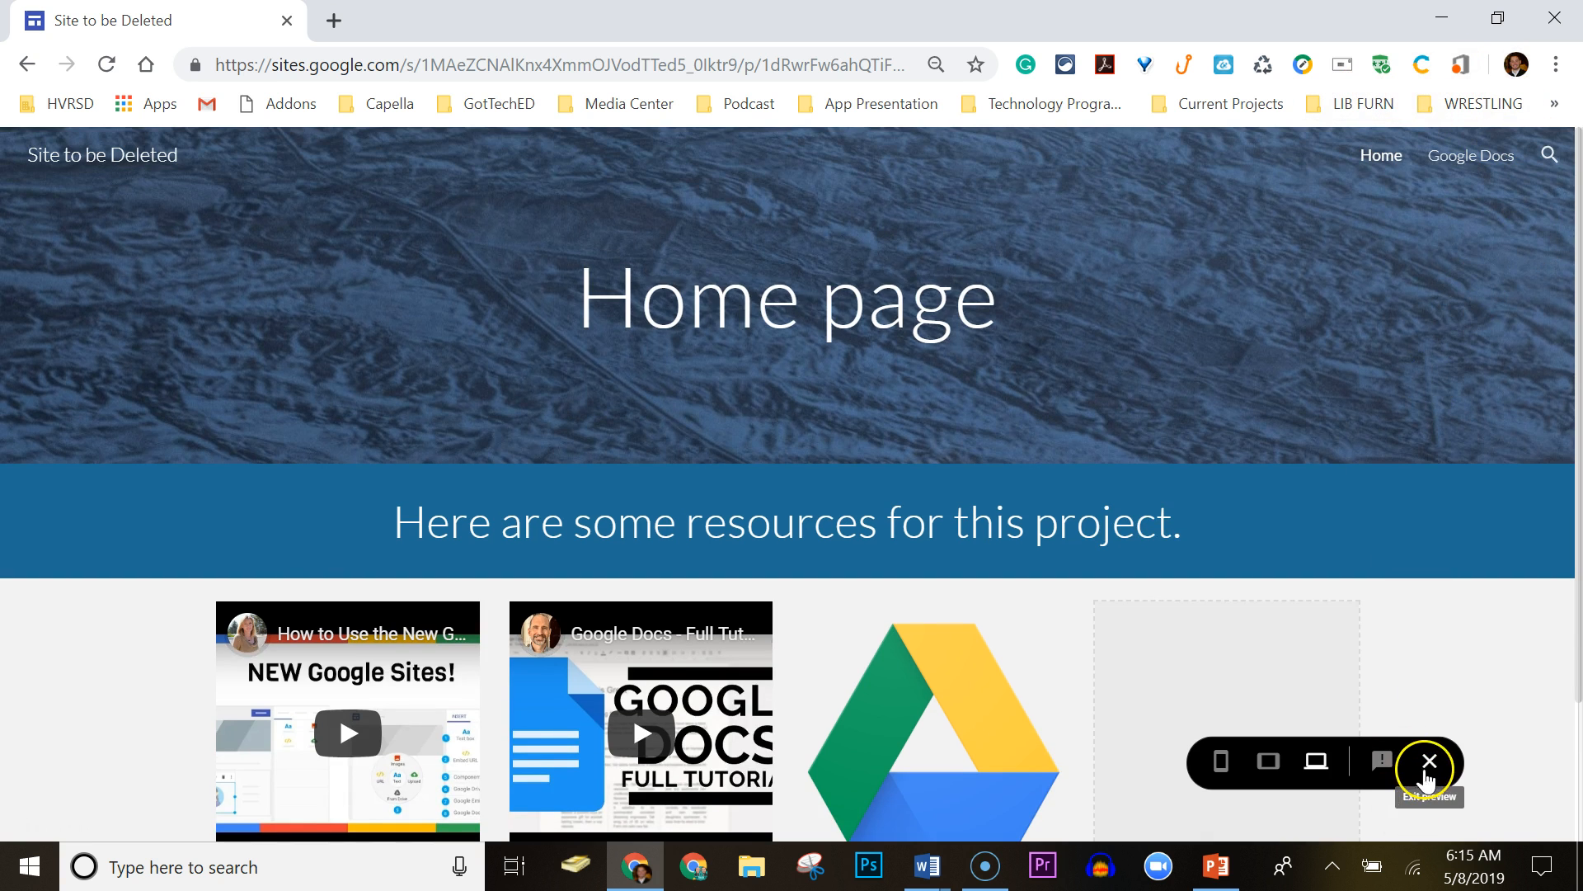
left_click(1430, 761)
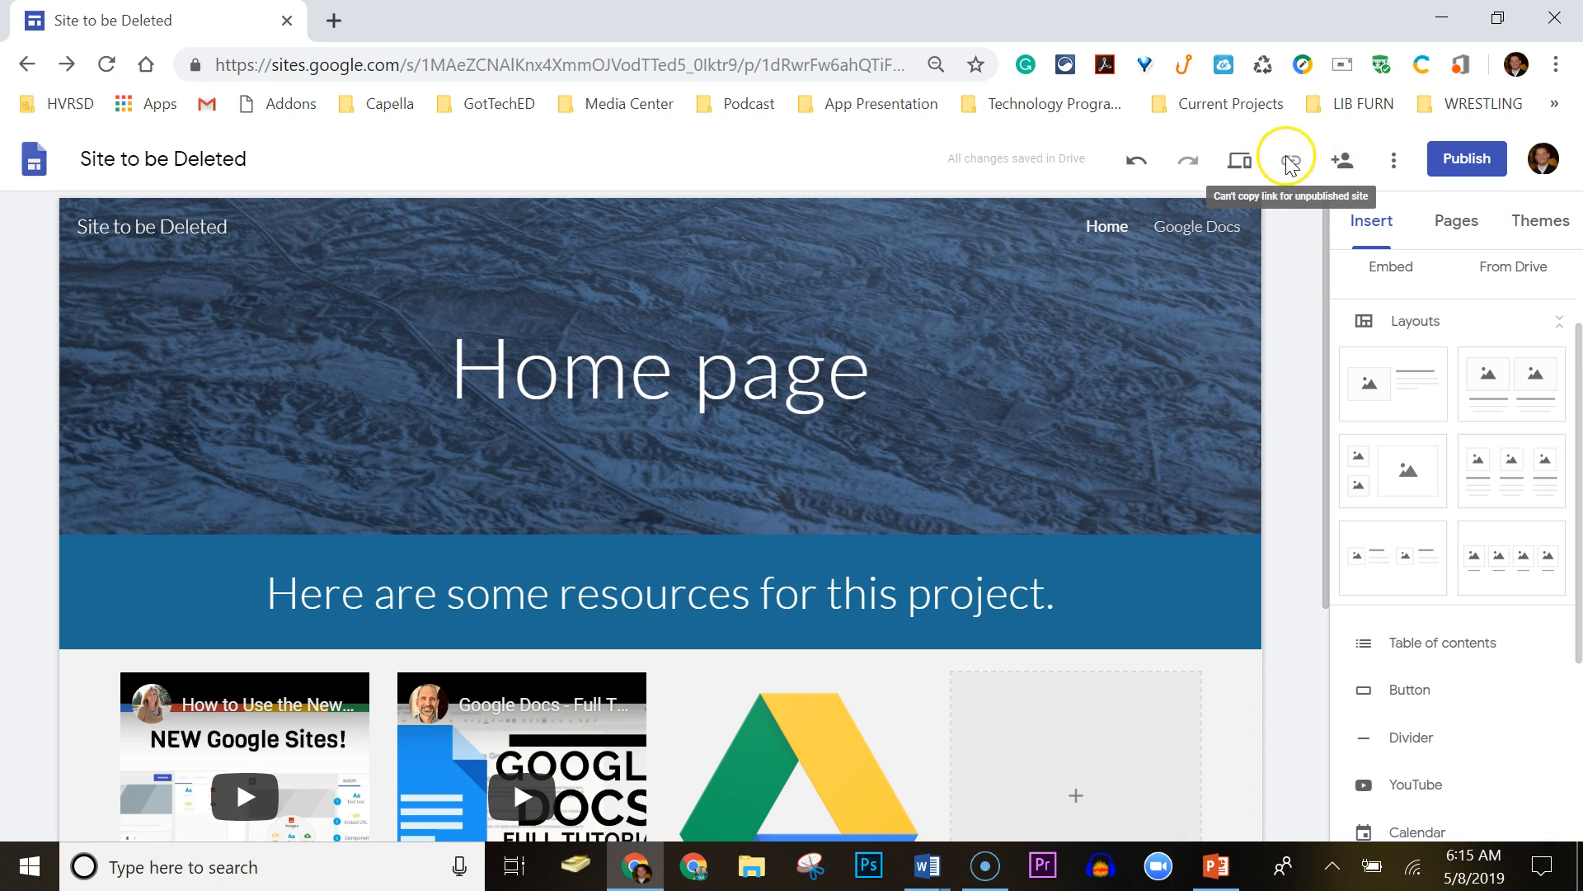
Publish the site at the 'site-to-be-deleted' address for viewers in the district.
left_click(1466, 166)
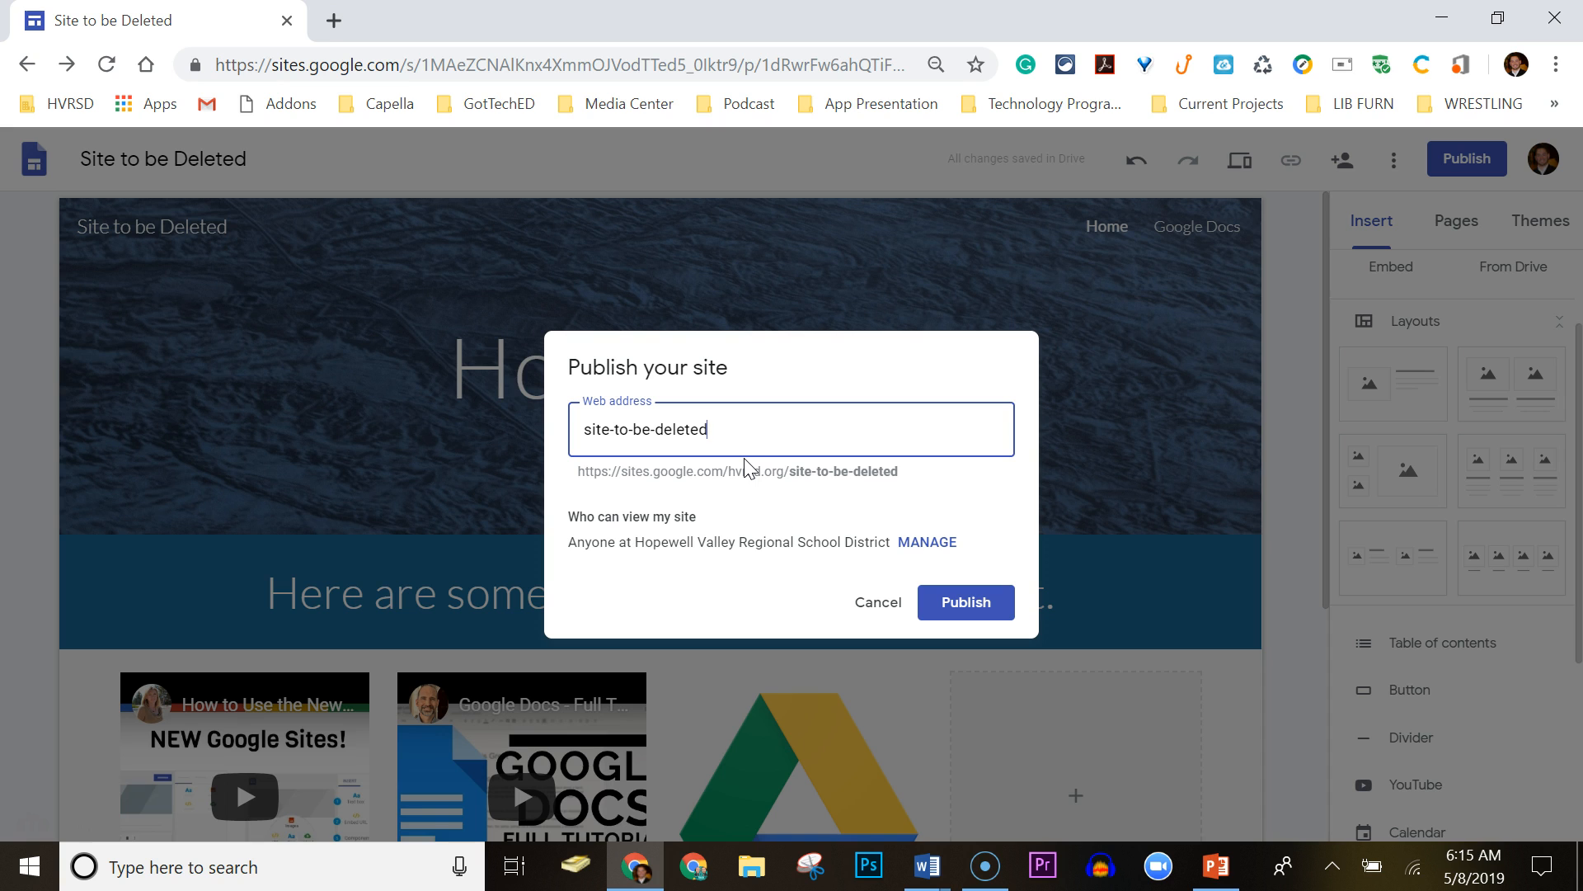
left_click_drag(789, 472, 887, 495)
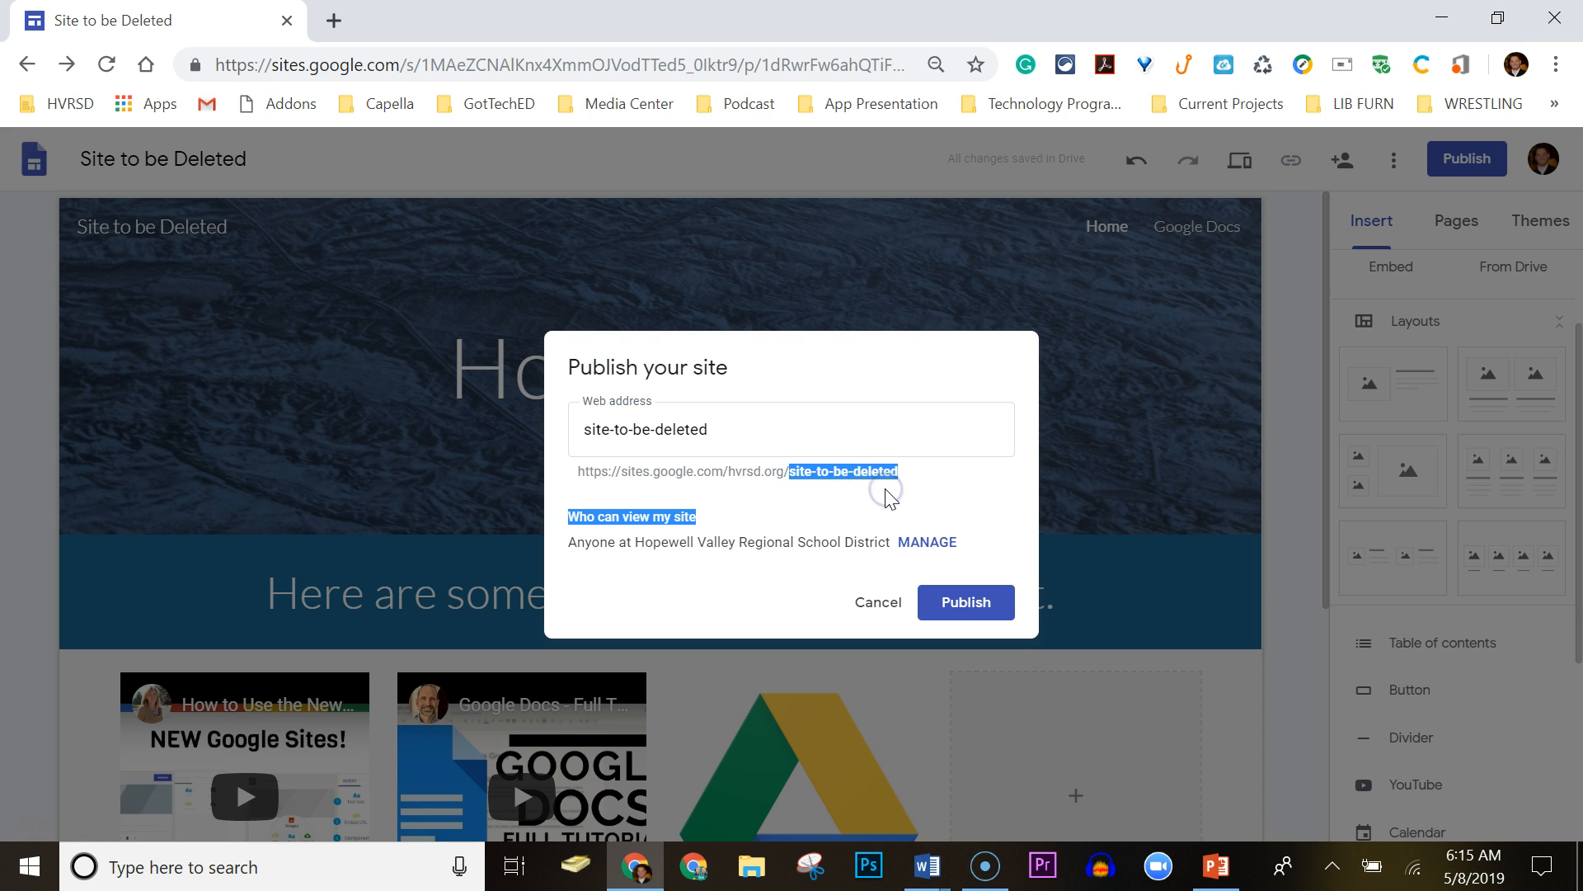
left_click(962, 601)
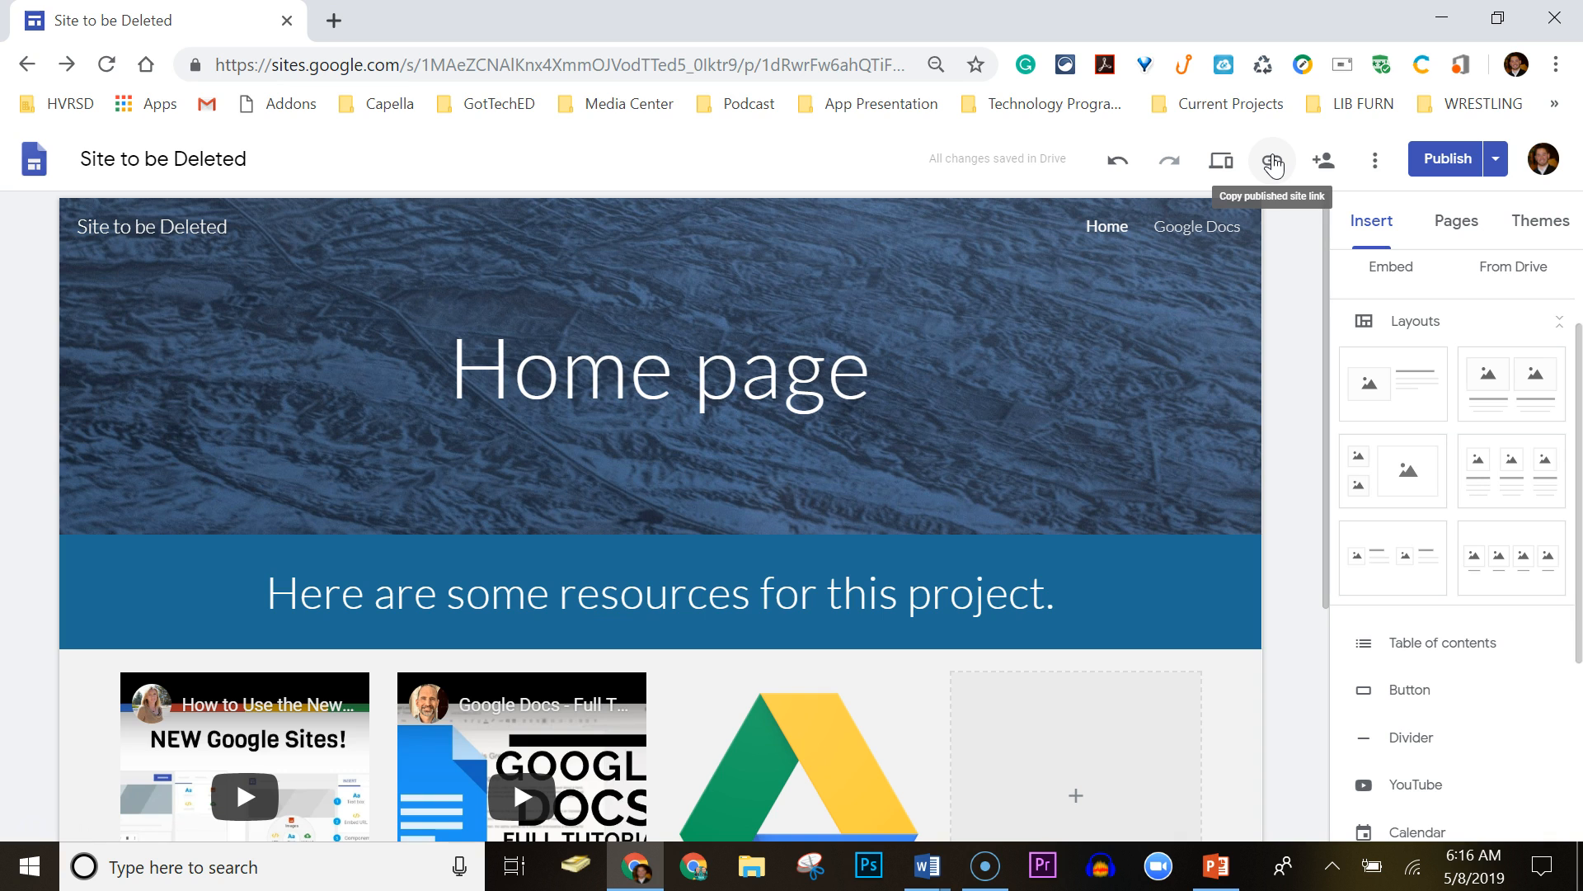
left_click(1323, 162)
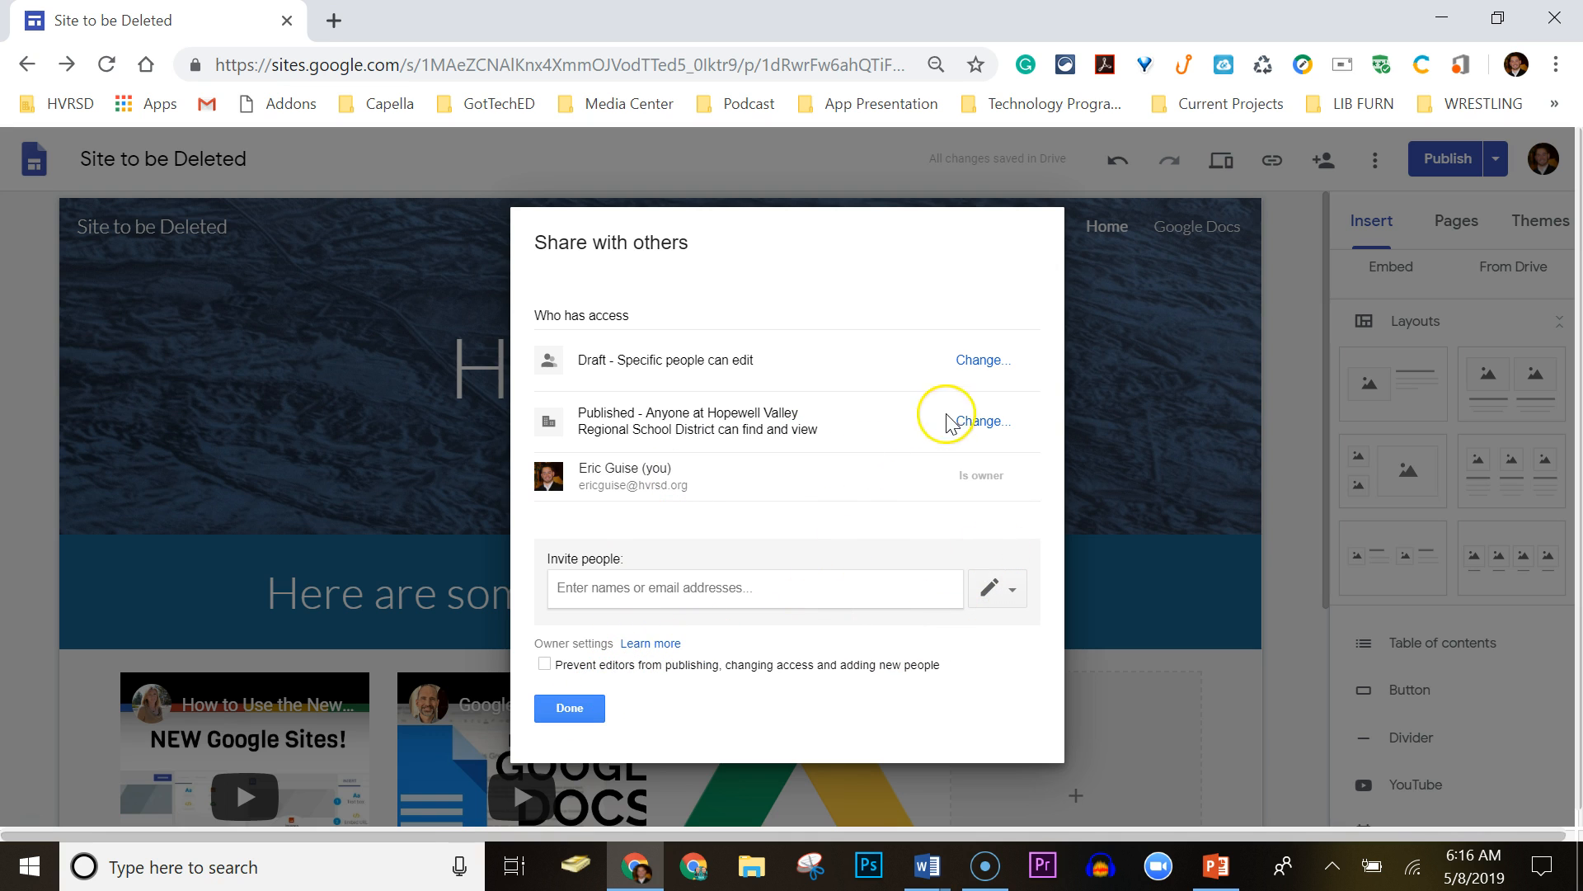
left_click(989, 423)
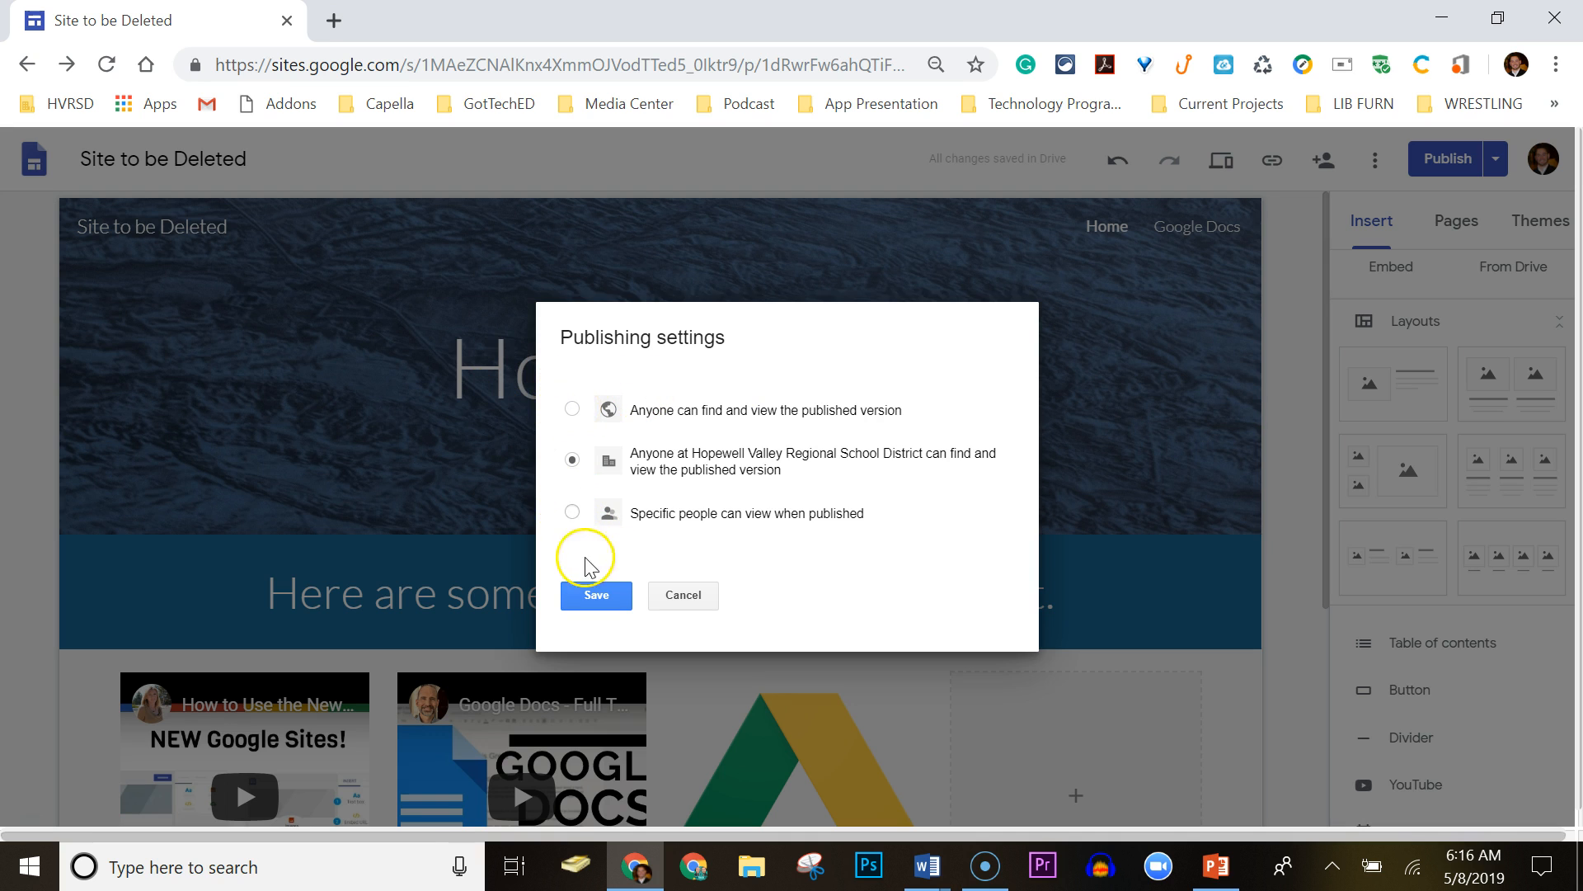
left_click(686, 593)
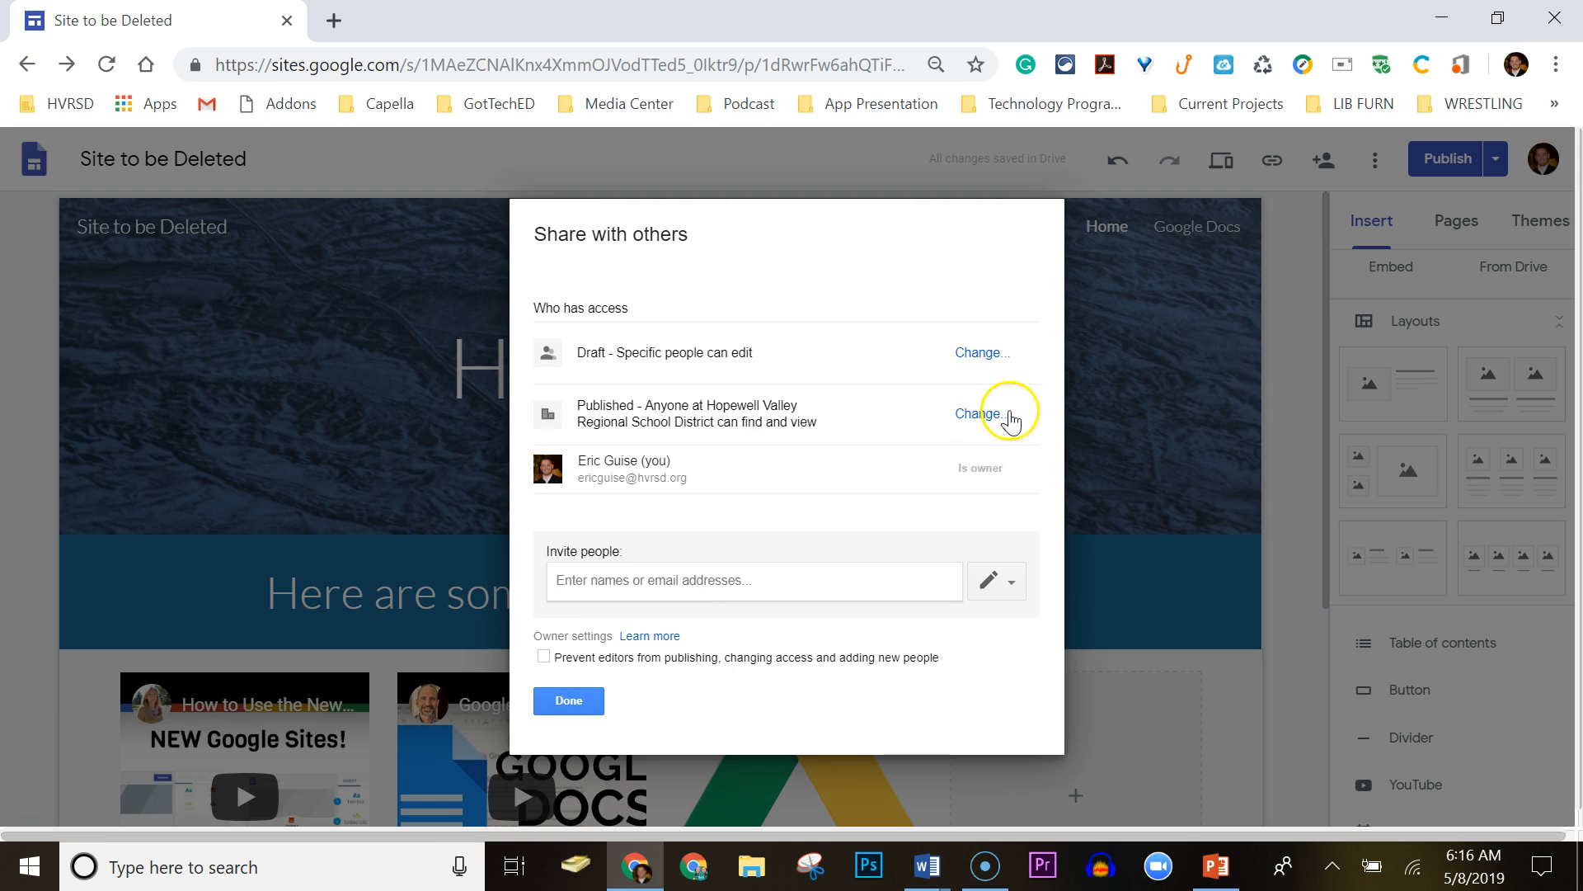
left_click(545, 700)
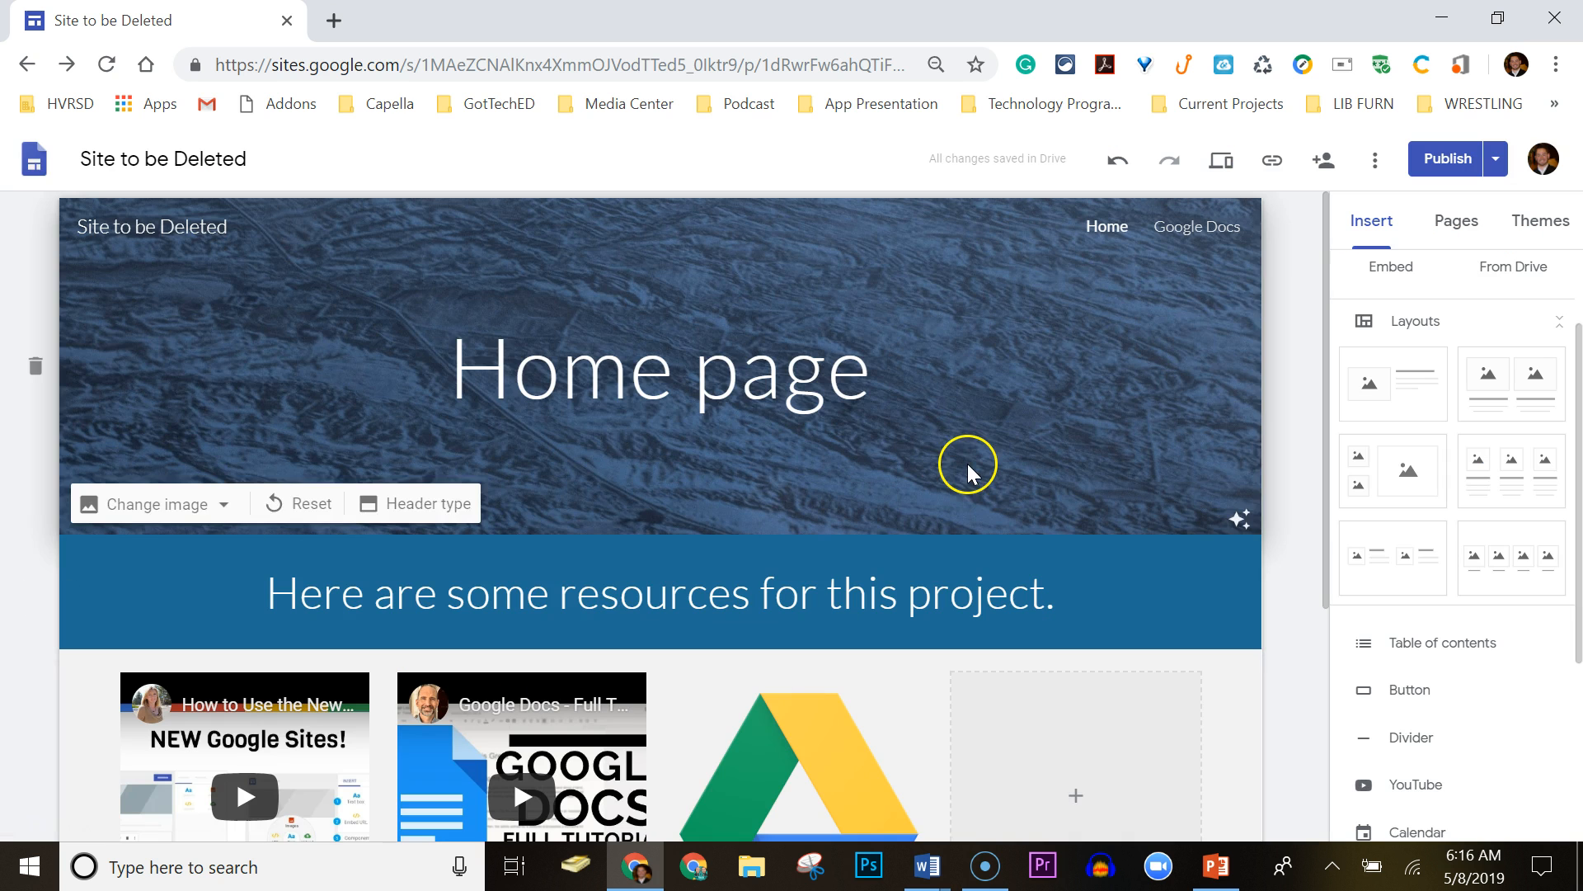
left_click(1376, 165)
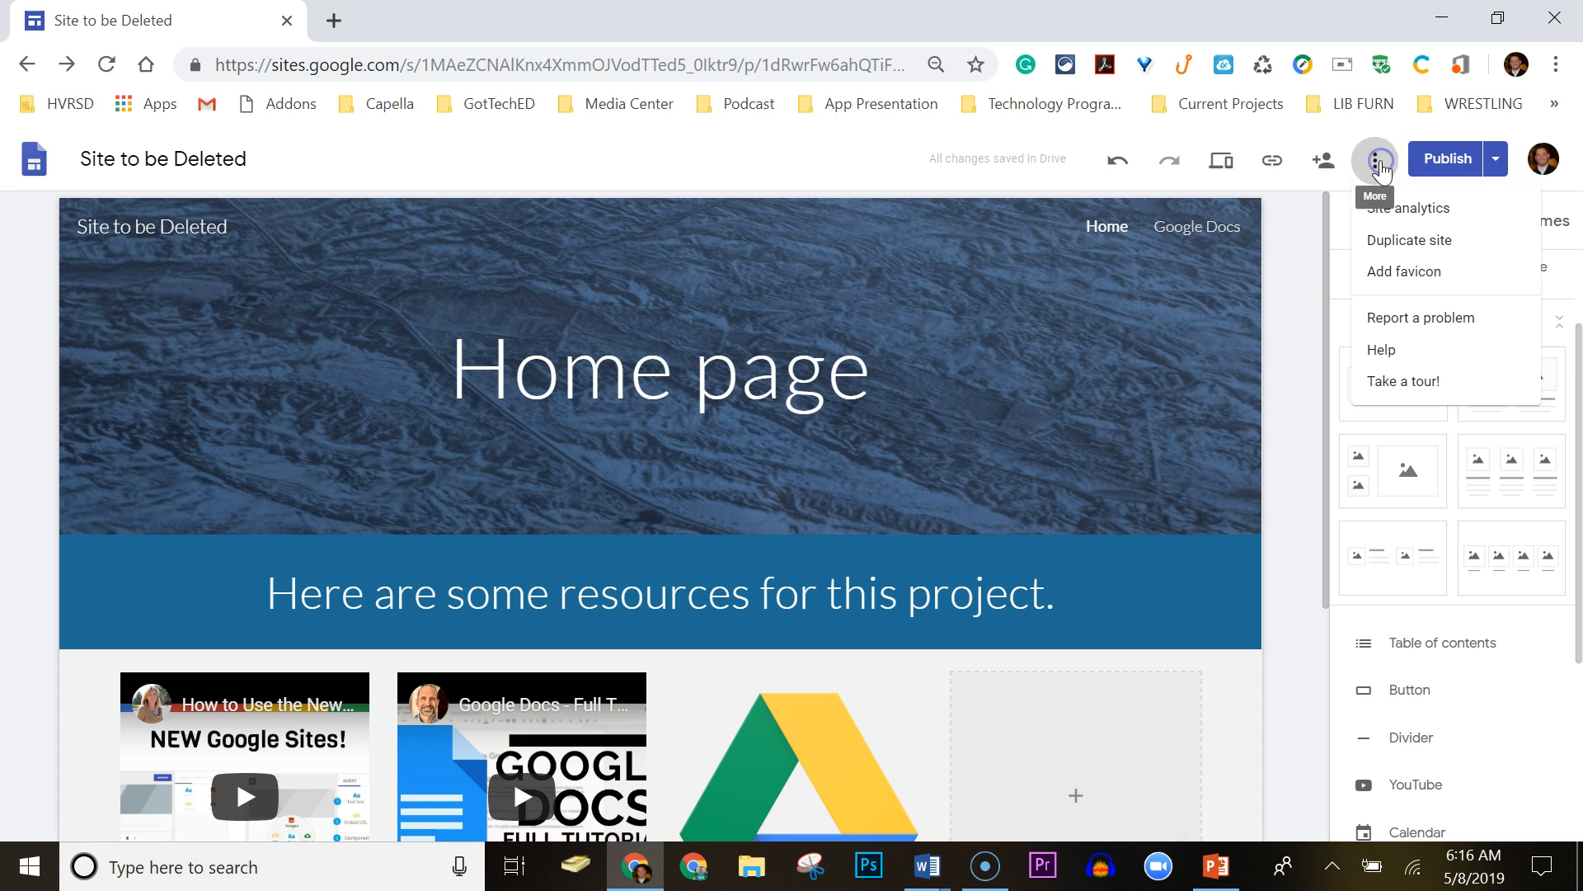
left_click(1432, 245)
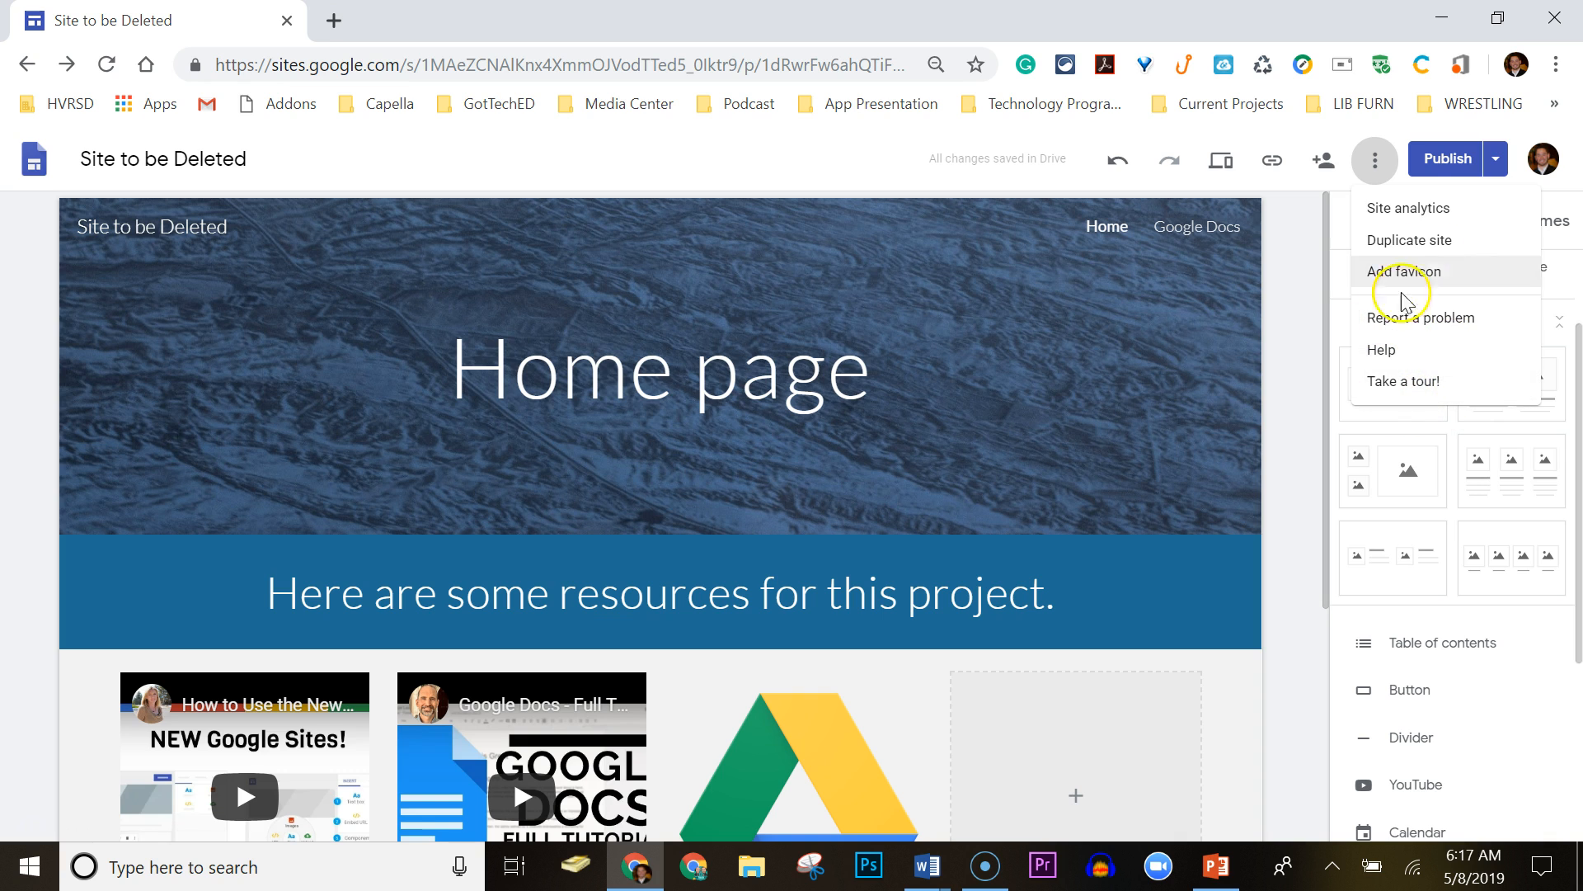
left_click(1501, 164)
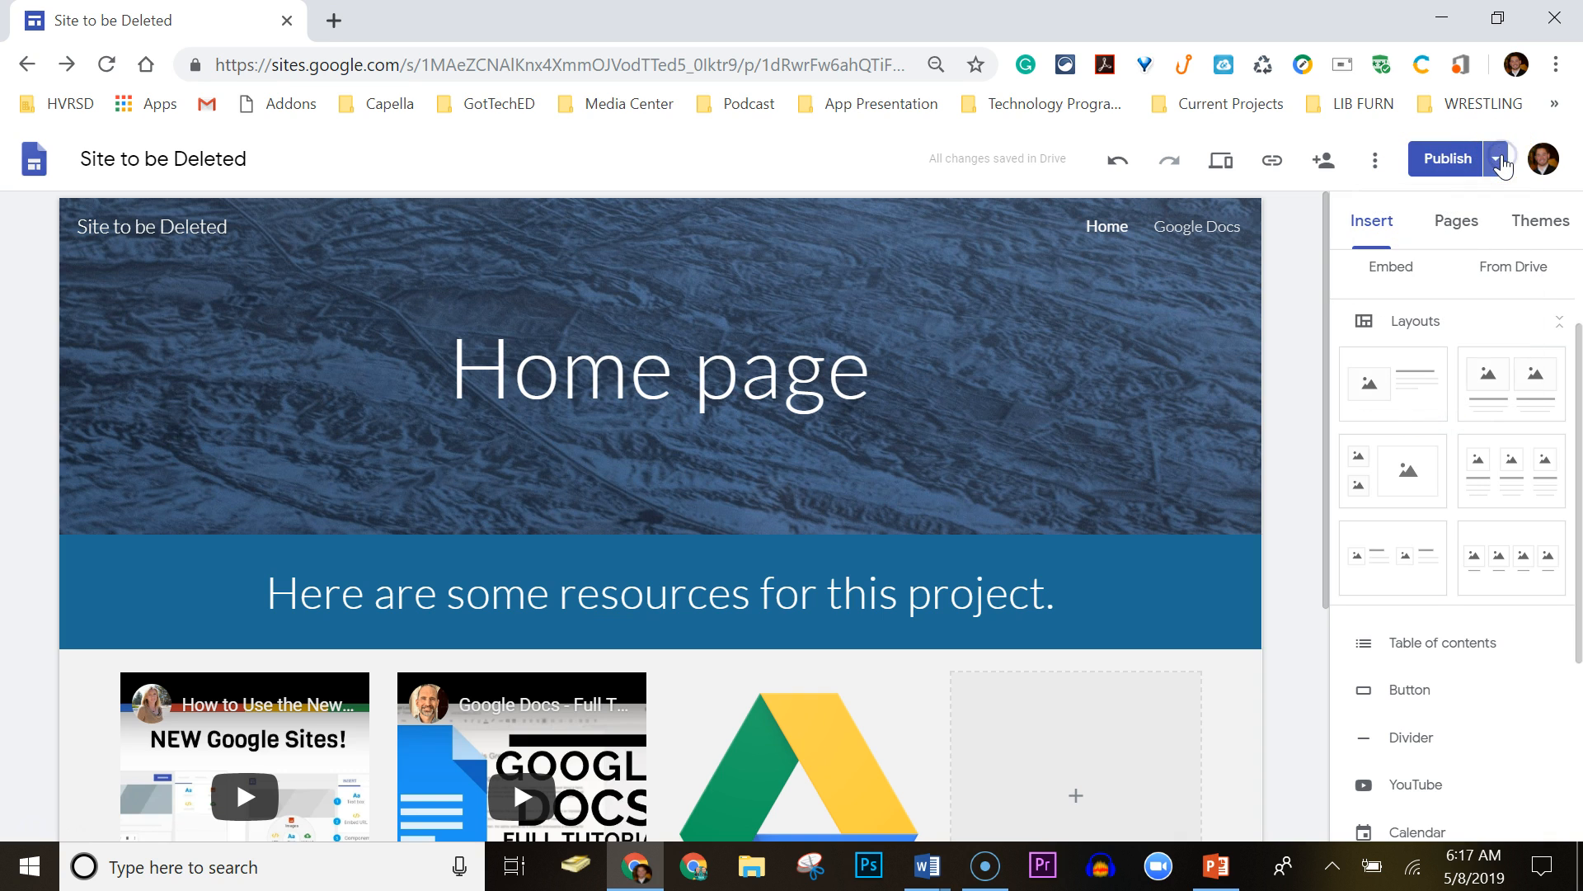
left_click(1499, 163)
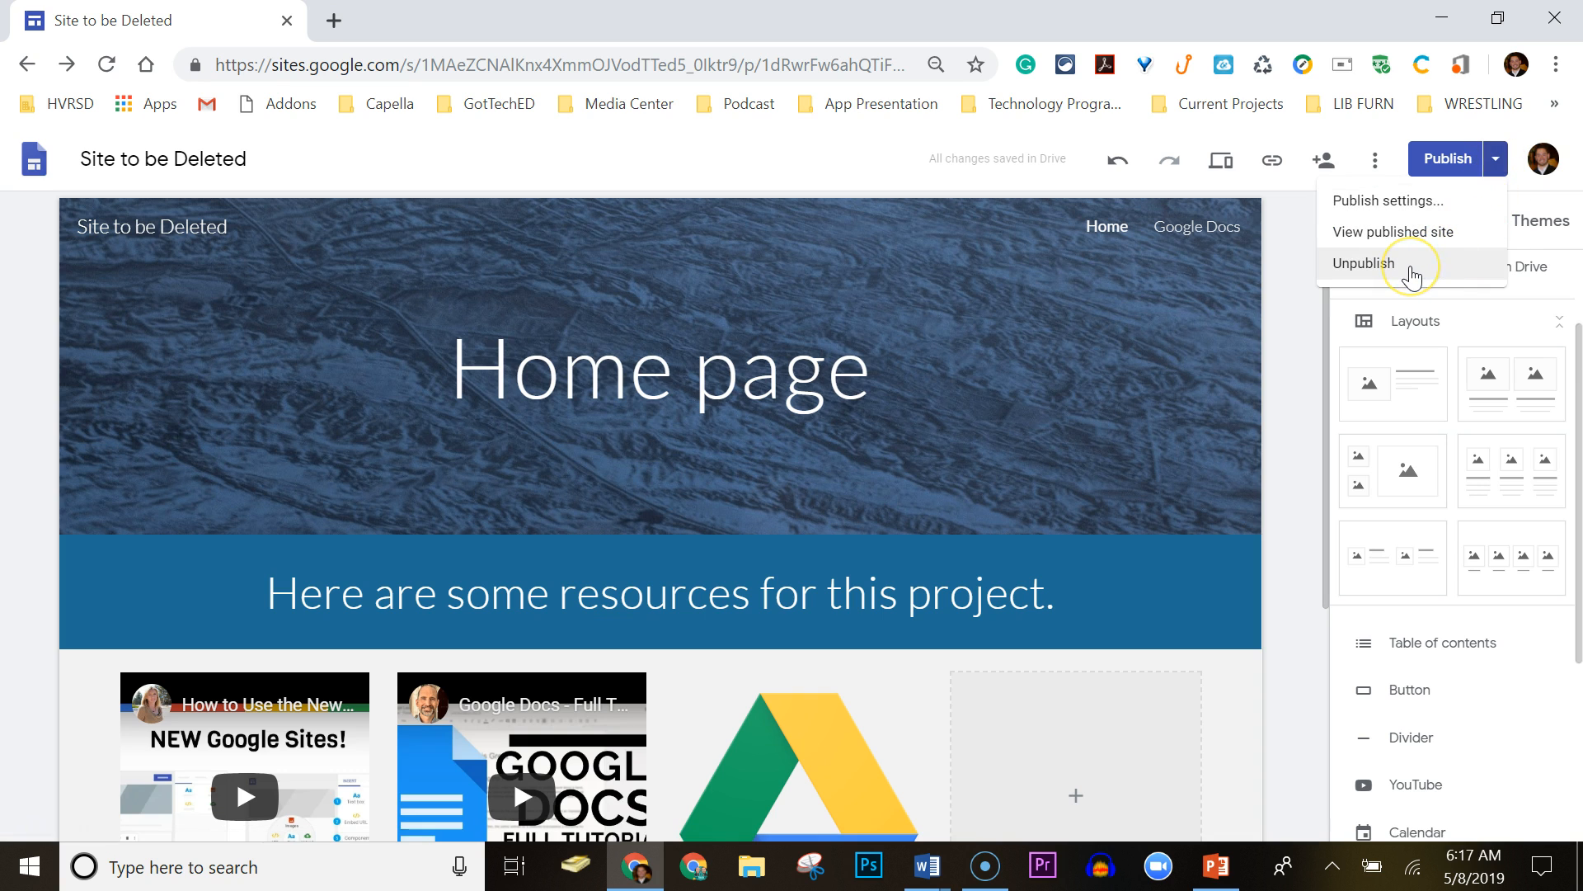
left_click(1425, 238)
left_click(1439, 200)
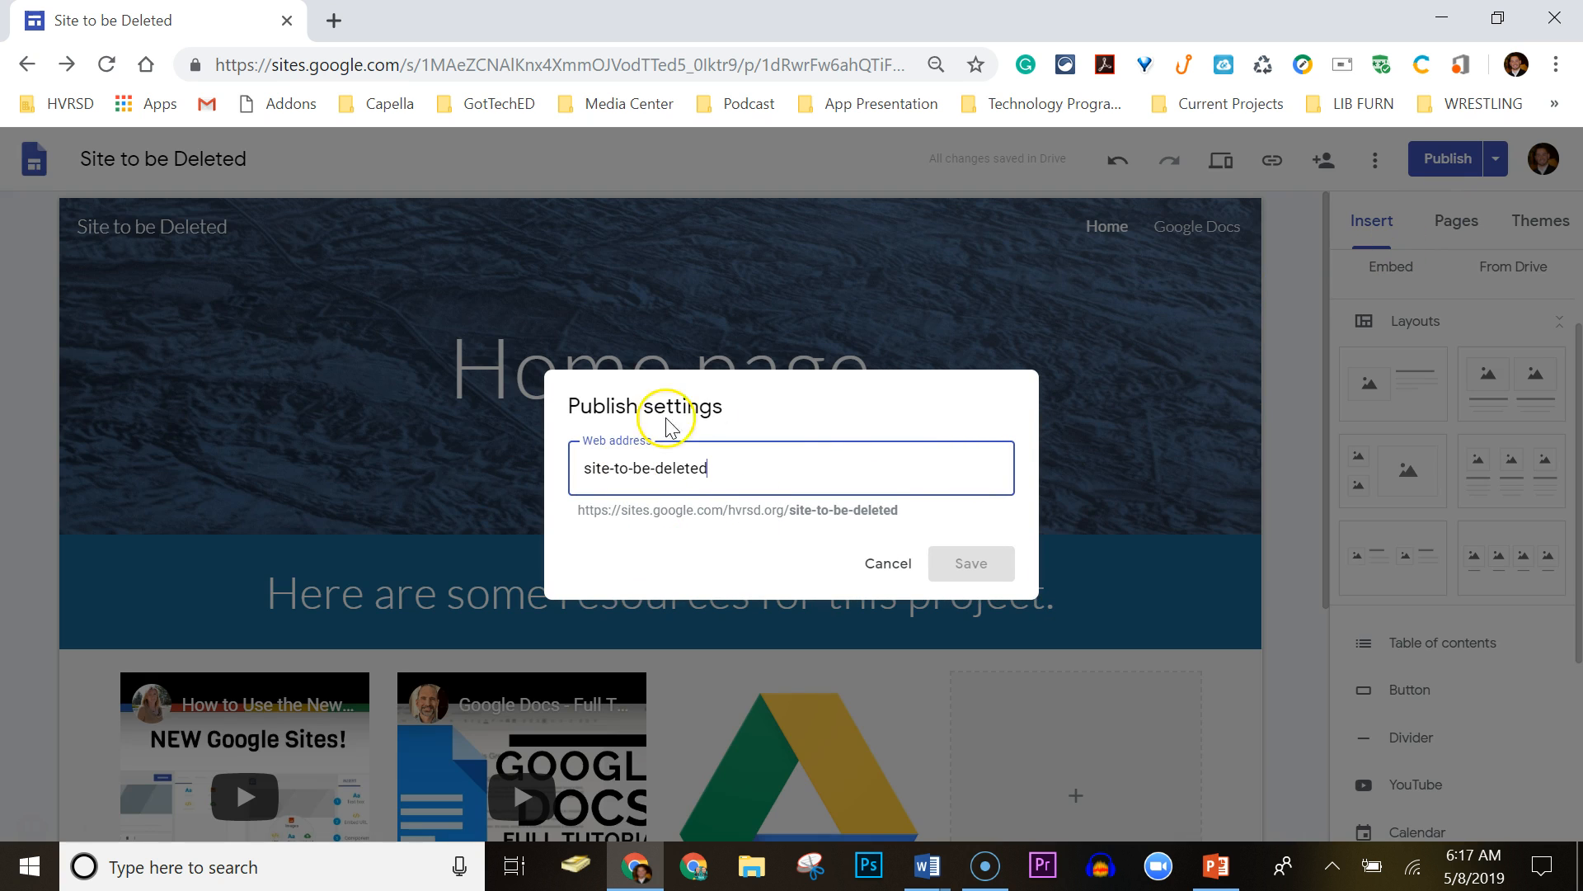
left_click(890, 562)
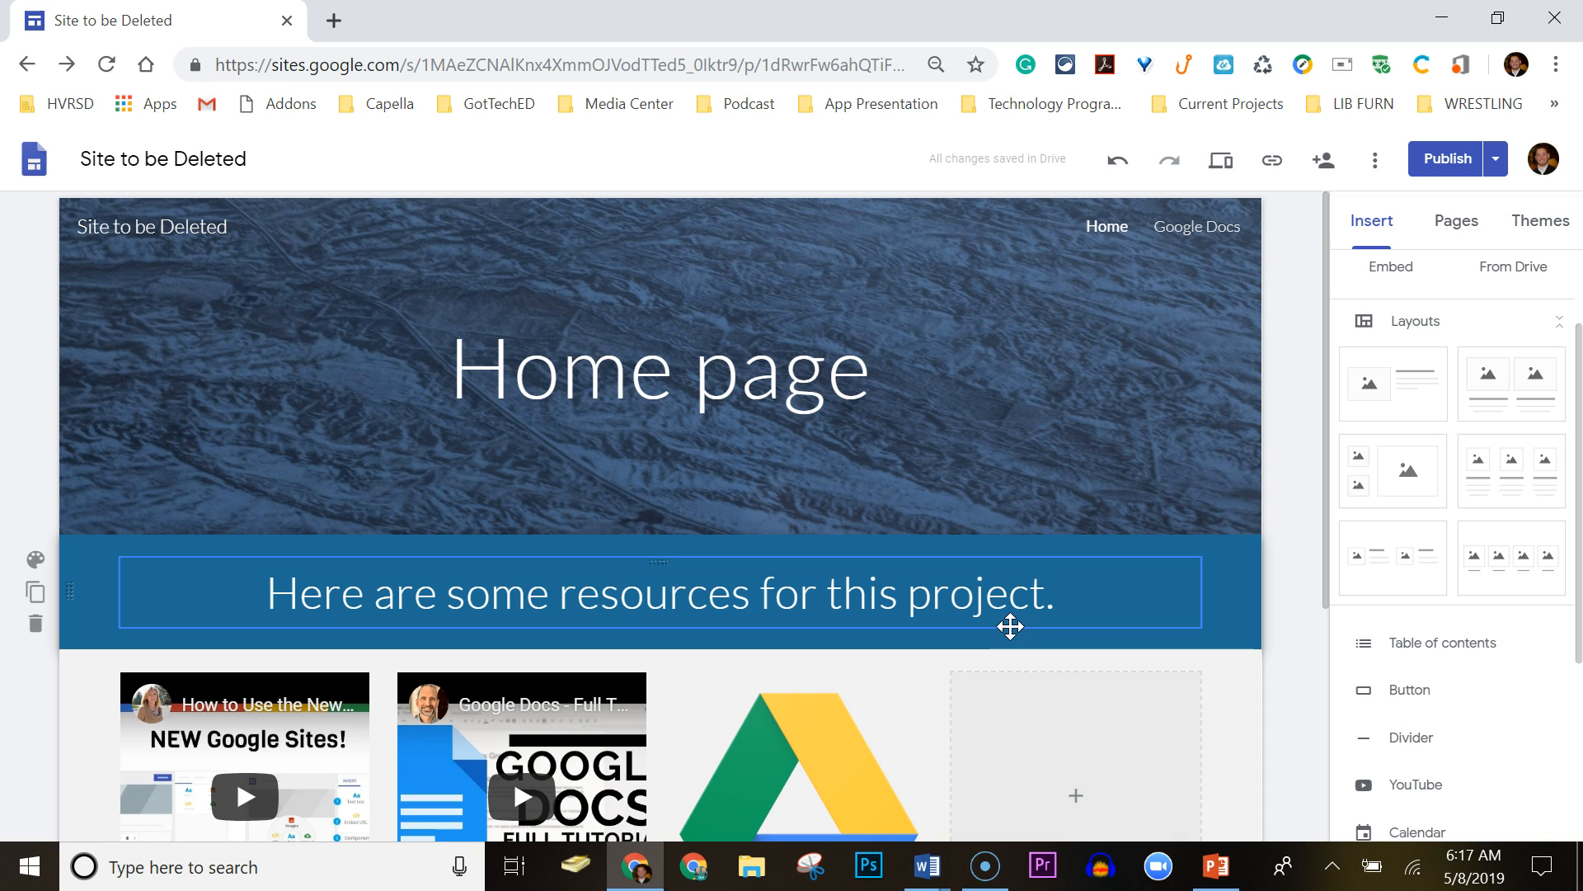
left_click(120, 770)
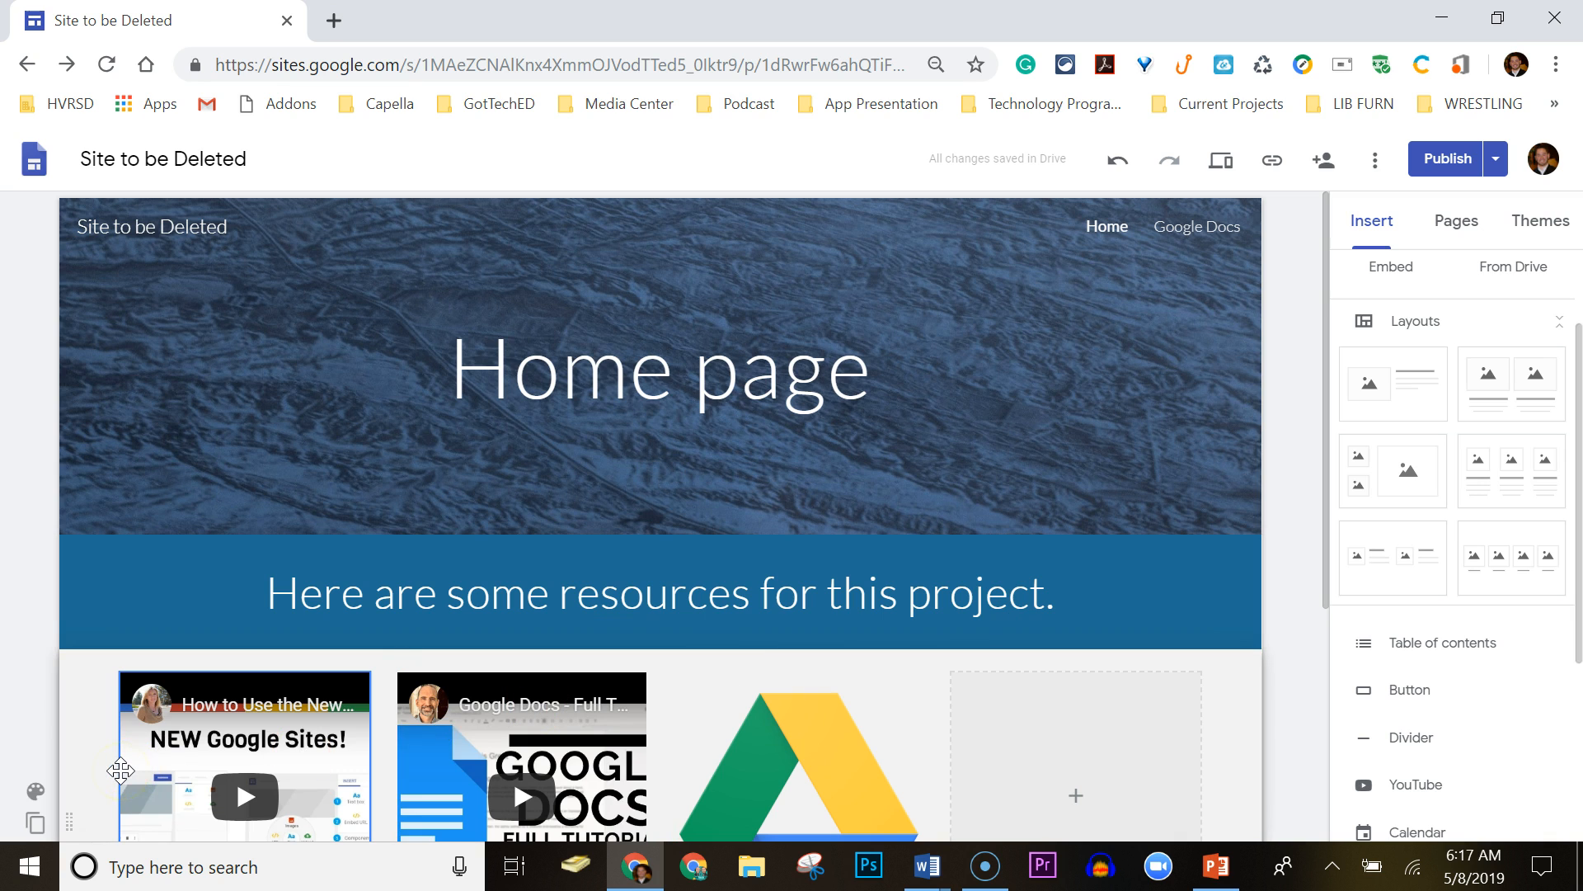